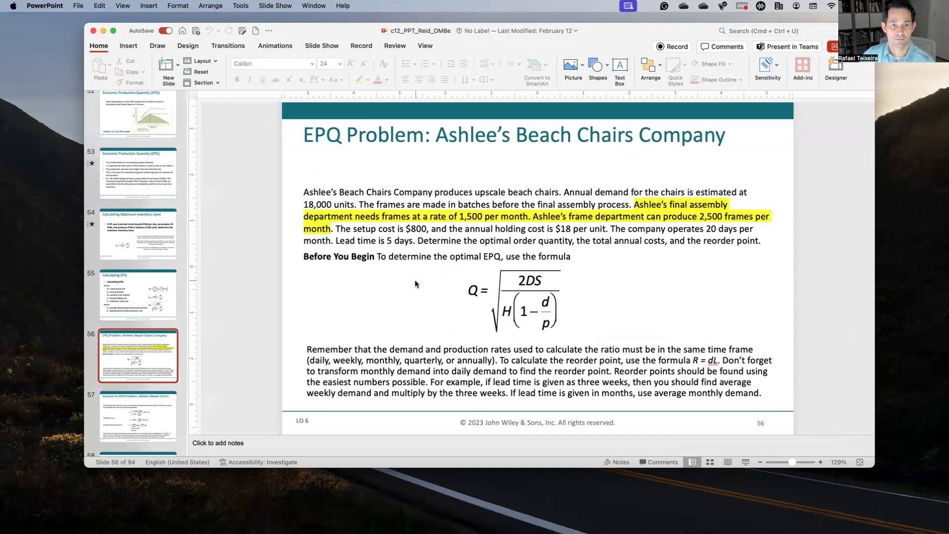
Step: Switch to the blank Excel workbook and enter D, 18000 and "units per year" in cells C1, D1 and E1
{"action": "left_click", "coordinate": [403, 149]}
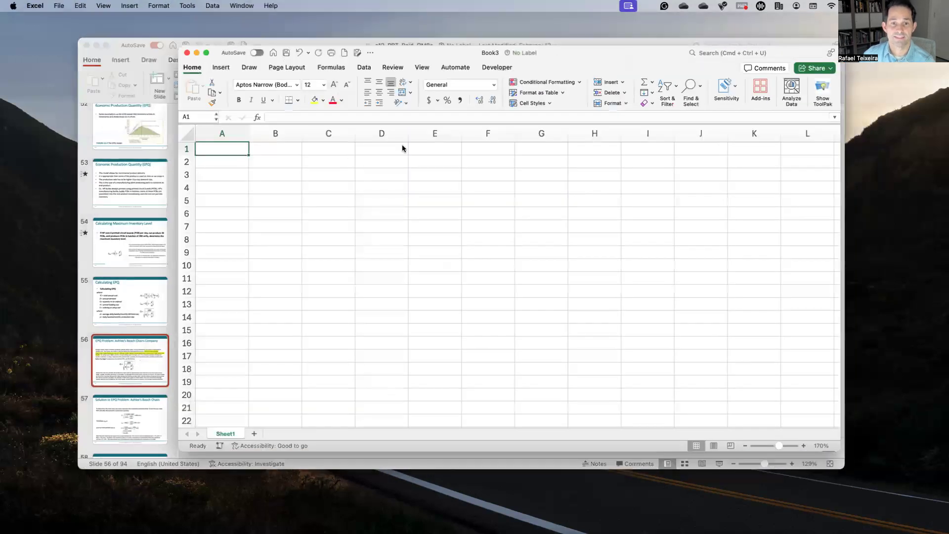
{"action": "left_click", "coordinate": [306, 154]}
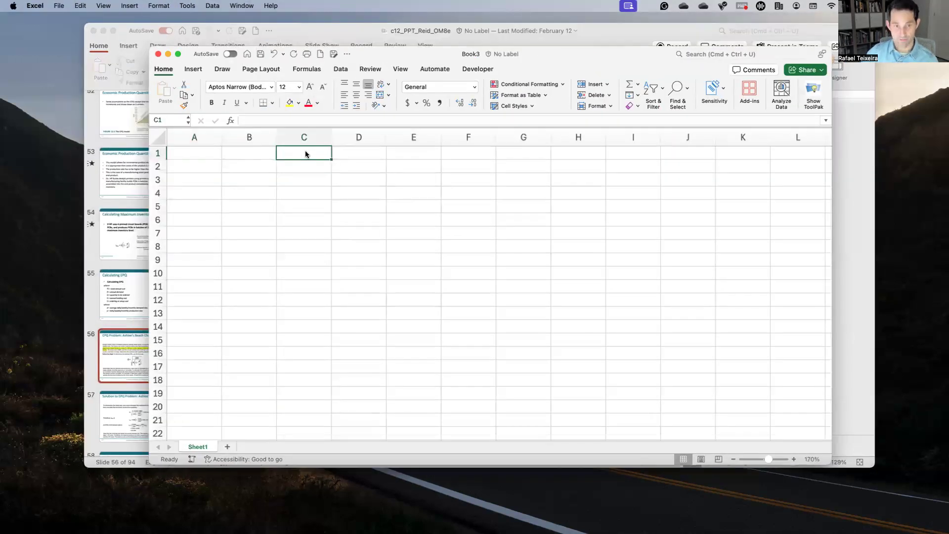
{"action": "type", "text": "D"}
{"action": "key", "text": "Right"}
{"action": "key", "text": "Right"}
{"action": "key", "text": "Left"}
{"action": "type", "text": "18000"}
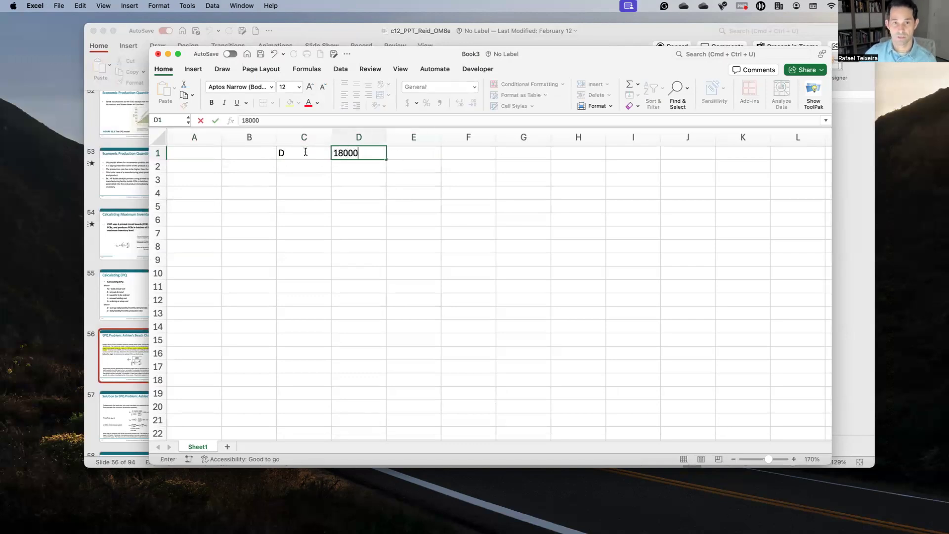
{"action": "key", "text": "Right"}
{"action": "type", "text": "units per u"}
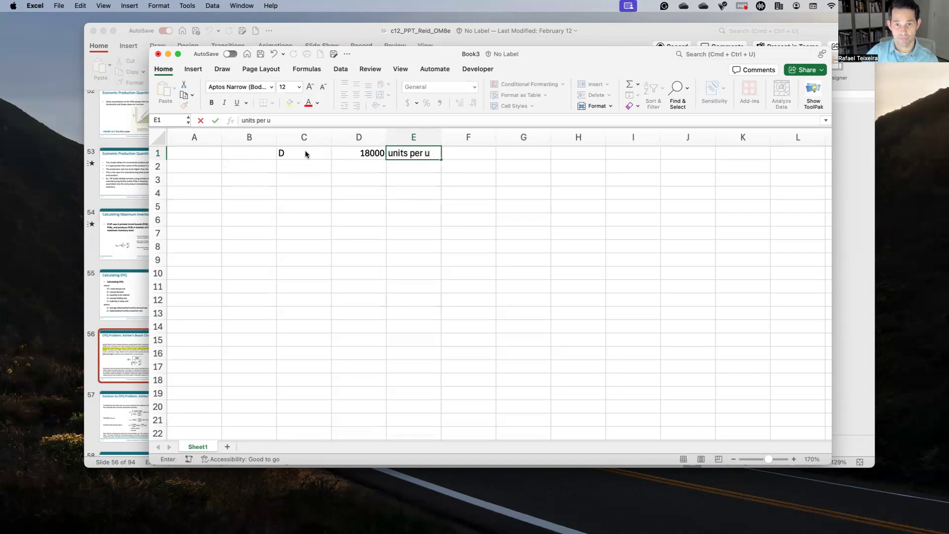
{"action": "key", "text": "BackSpace"}
{"action": "type", "text": "year"}
{"action": "key", "text": "Return"}
Step: Centre-align columns C and D, and dismiss the error alerts
{"action": "left_click", "coordinate": [299, 147]}
{"action": "left_click", "coordinate": [300, 138]}
{"action": "left_click", "coordinate": [357, 95]}
{"action": "left_click", "coordinate": [338, 170]}
{"action": "left_click", "coordinate": [363, 138]}
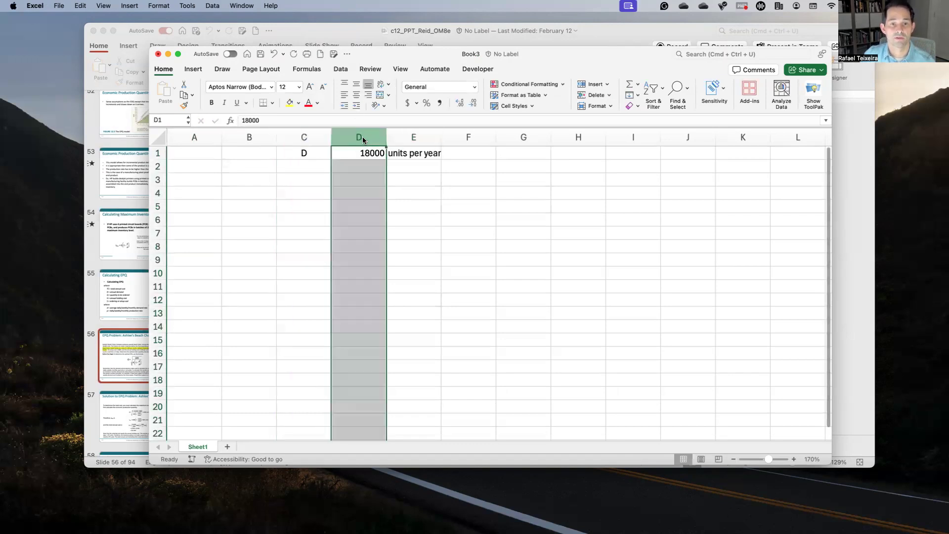
{"action": "left_click", "coordinate": [356, 95]}
{"action": "left_click", "coordinate": [299, 168]}
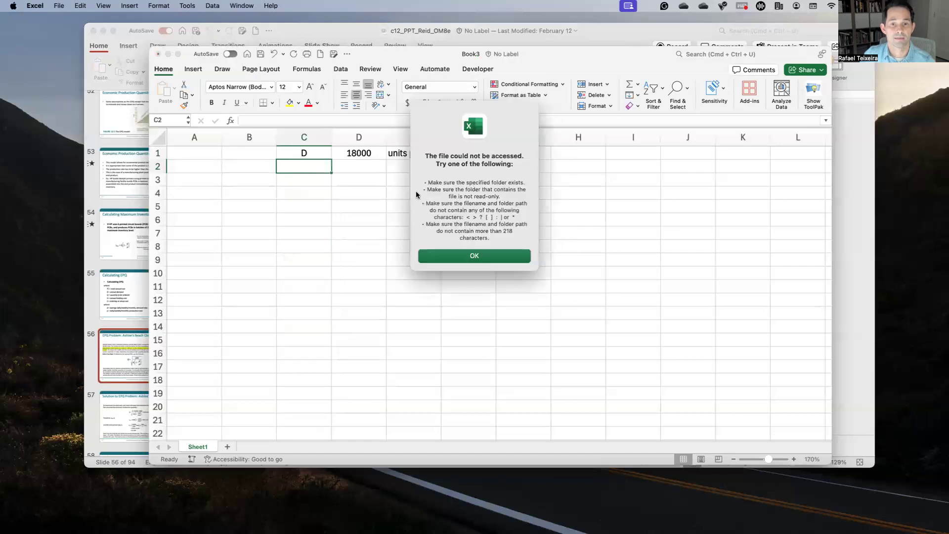
{"action": "left_click", "coordinate": [468, 256]}
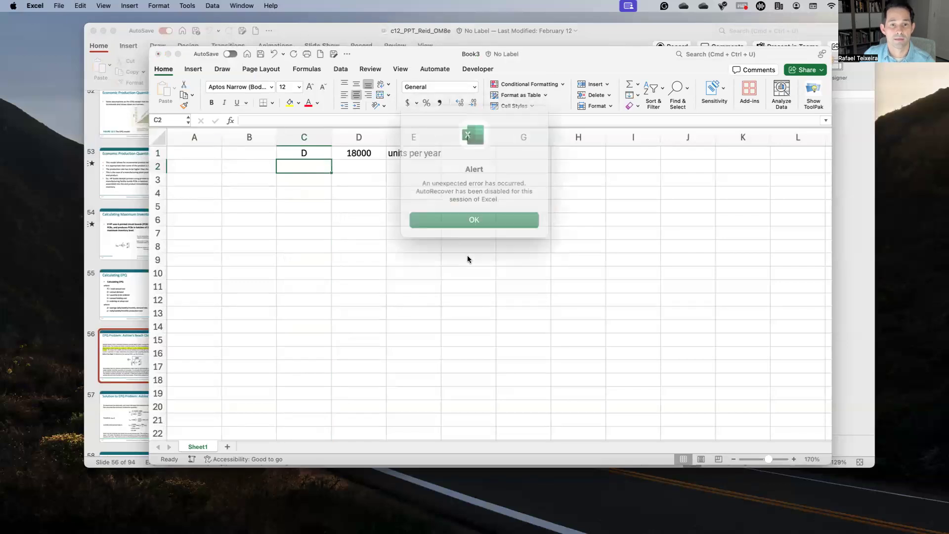
{"action": "left_click", "coordinate": [462, 215]}
Step: Check the monthly frame demand rate on the PowerPoint problem slide, and enter d and 1500 in Excel cells C2 and D2
{"action": "left_click", "coordinate": [345, 36]}
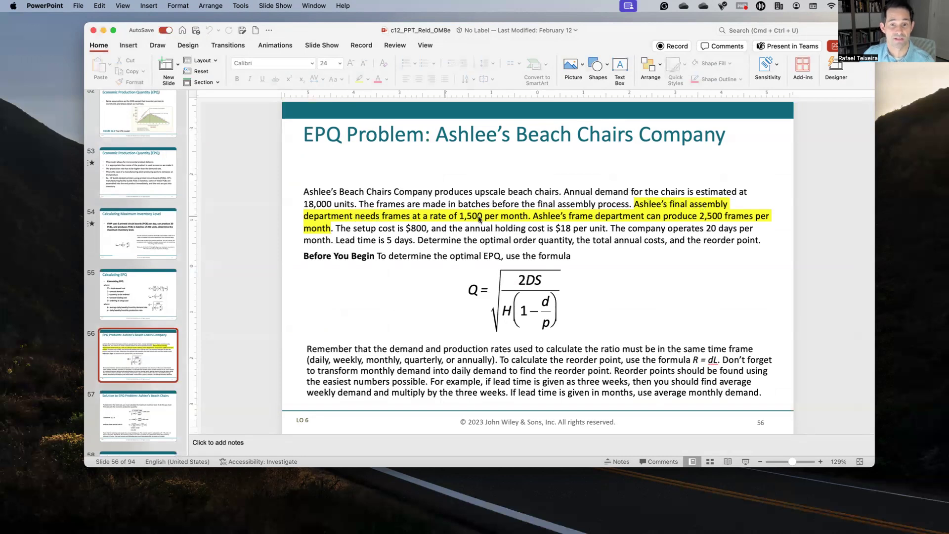
{"action": "key", "text": "ctrl+Up"}
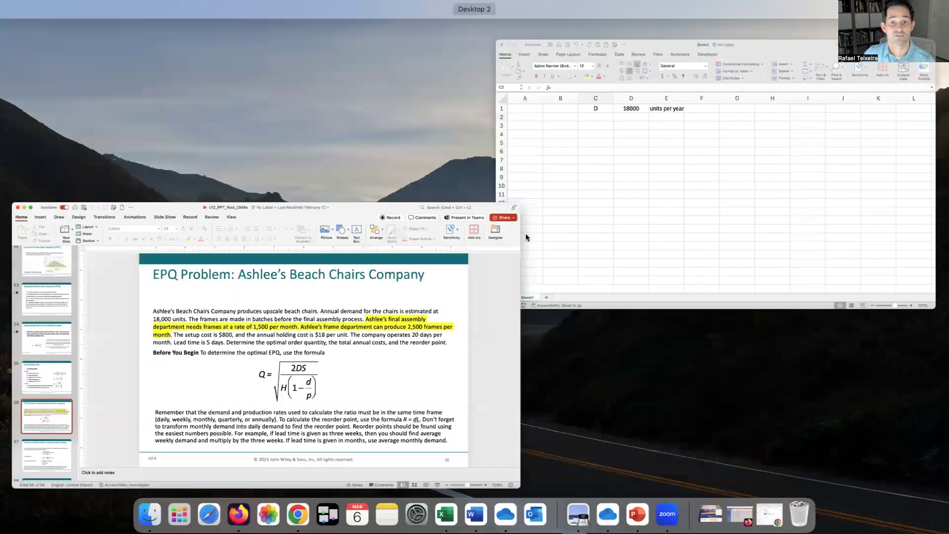
{"action": "left_click", "coordinate": [405, 202]}
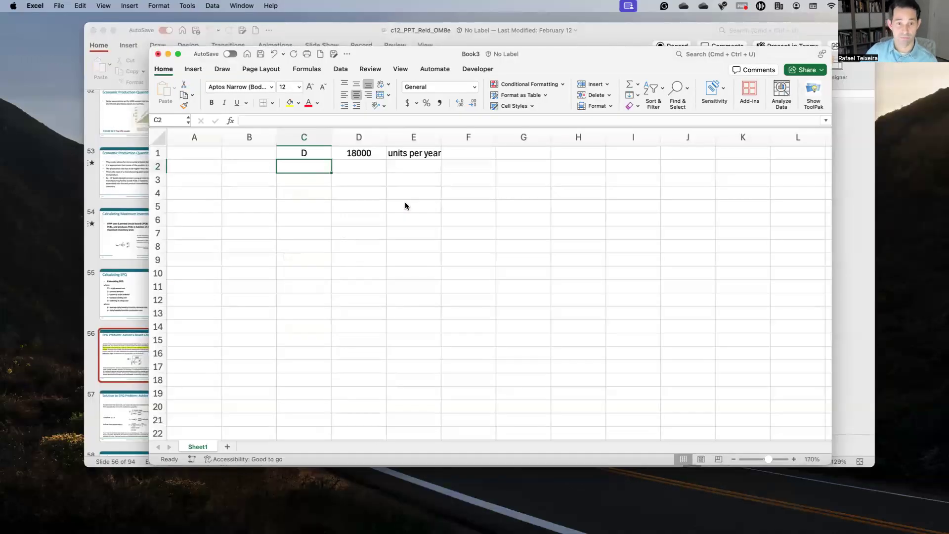
{"action": "type", "text": "d"}
{"action": "key", "text": "Tab"}
{"action": "type", "text": "1500"}
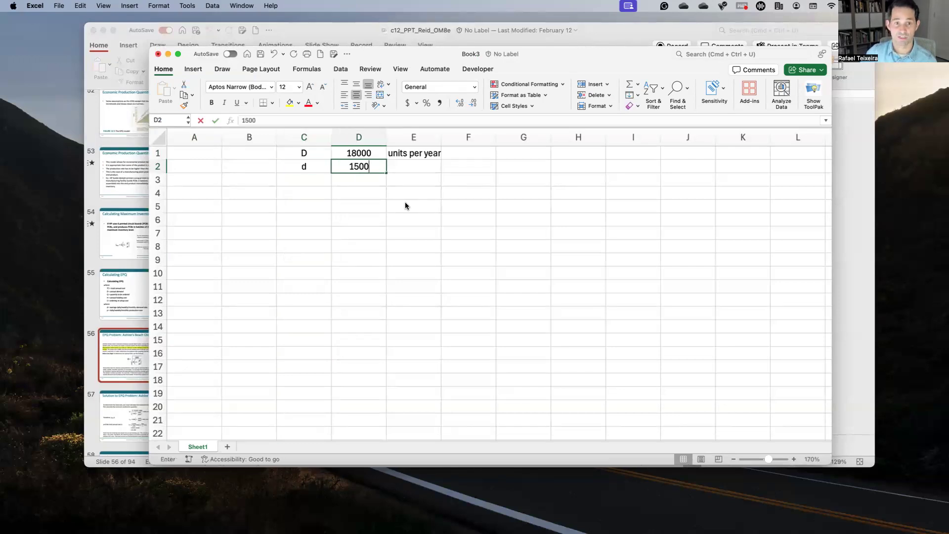
{"action": "key", "text": "Tab"}
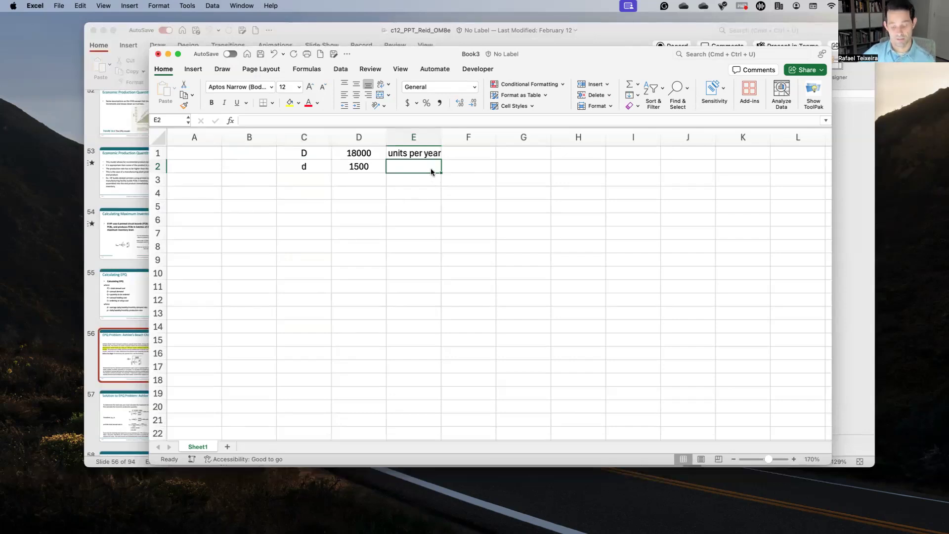
Step: Enter "unit" as the unit label in E2
{"action": "type", "text": "ts"}
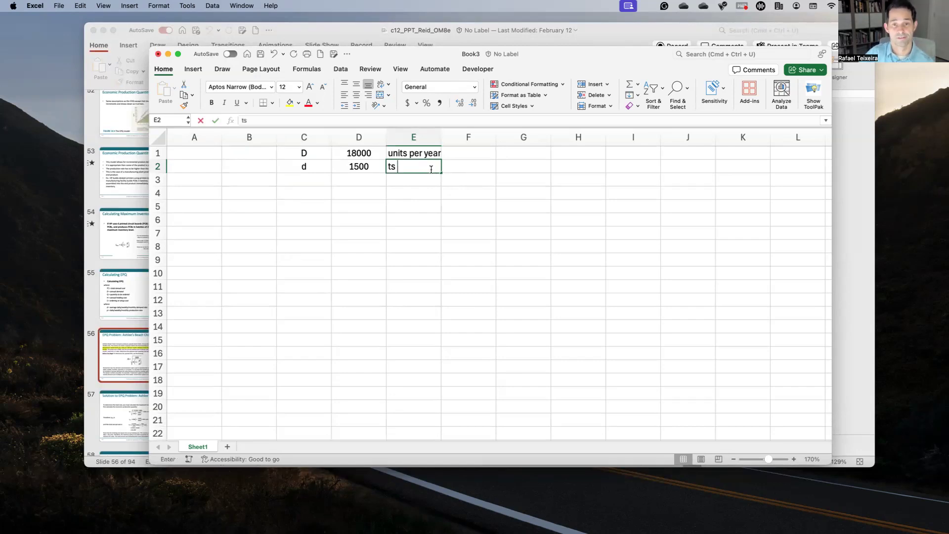
{"action": "key", "text": "BackSpace"}
{"action": "key", "text": "BackSpace"}
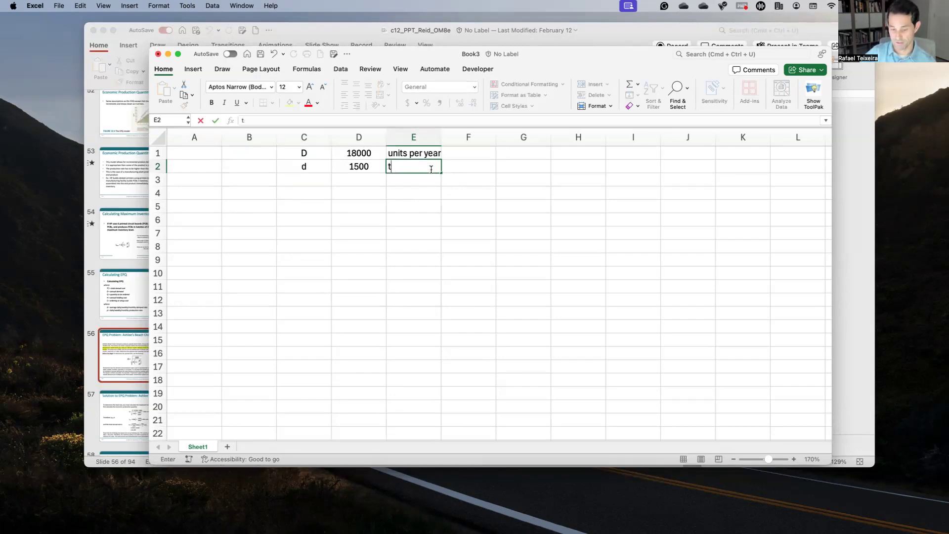
{"action": "type", "text": "unit"}
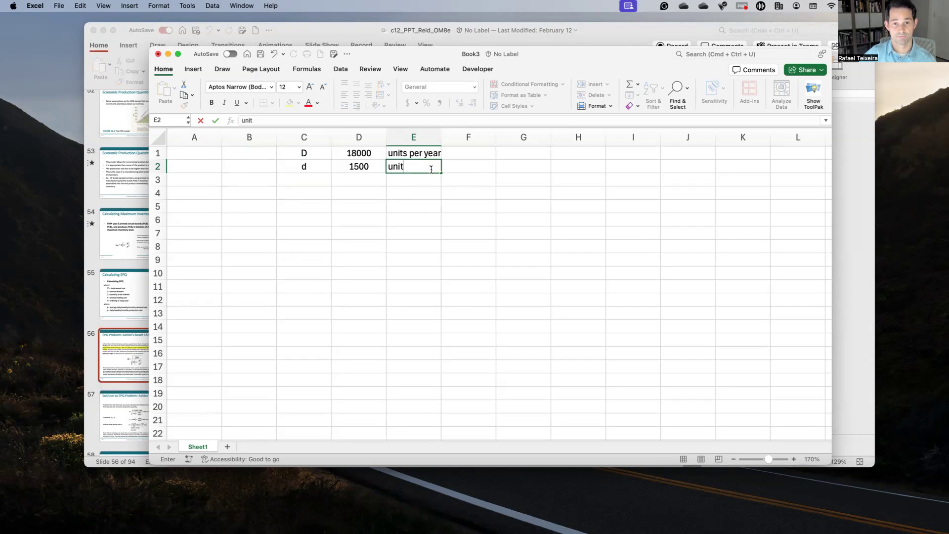
{"action": "key", "text": "Return"}
{"action": "left_click", "coordinate": [428, 168]}
{"action": "left_click", "coordinate": [382, 138]}
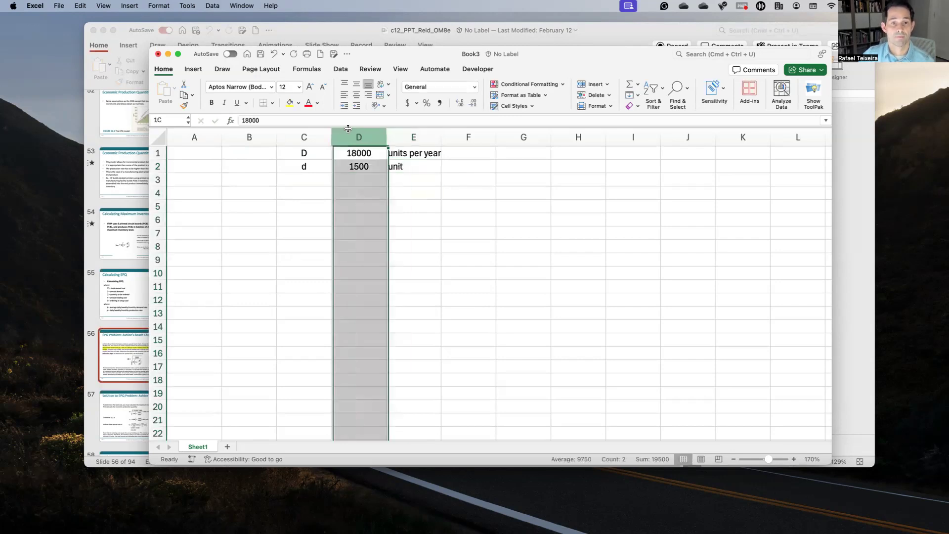
{"action": "key", "text": "Right"}
{"action": "key", "text": "Down"}
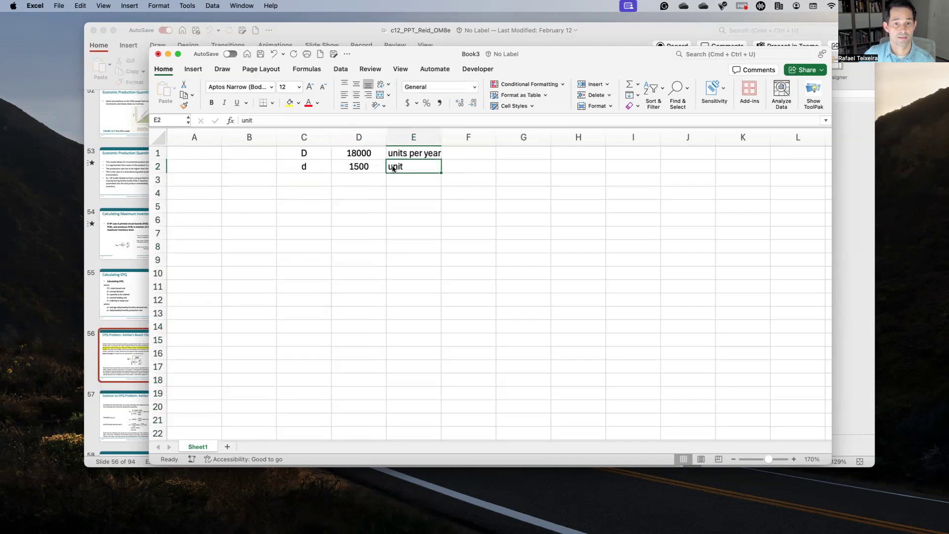
{"action": "left_click", "coordinate": [345, 120]}
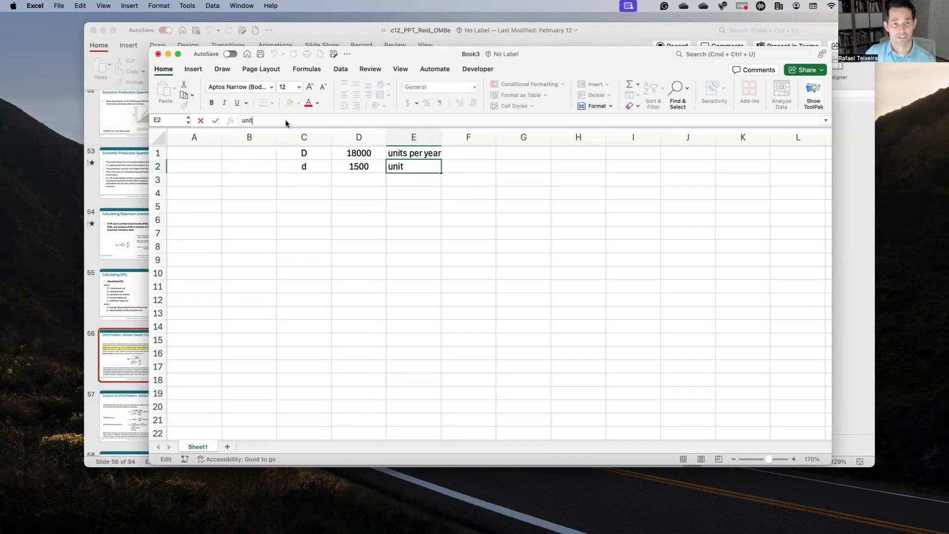
{"action": "left_click", "coordinate": [381, 239]}
{"action": "left_click", "coordinate": [411, 159]}
Step: Check the monthly production rate on the PowerPoint problem slide, and enter p and 2500 in Excel cells C3 and D3
{"action": "left_click", "coordinate": [297, 180]}
{"action": "key", "text": "ctrl+Up"}
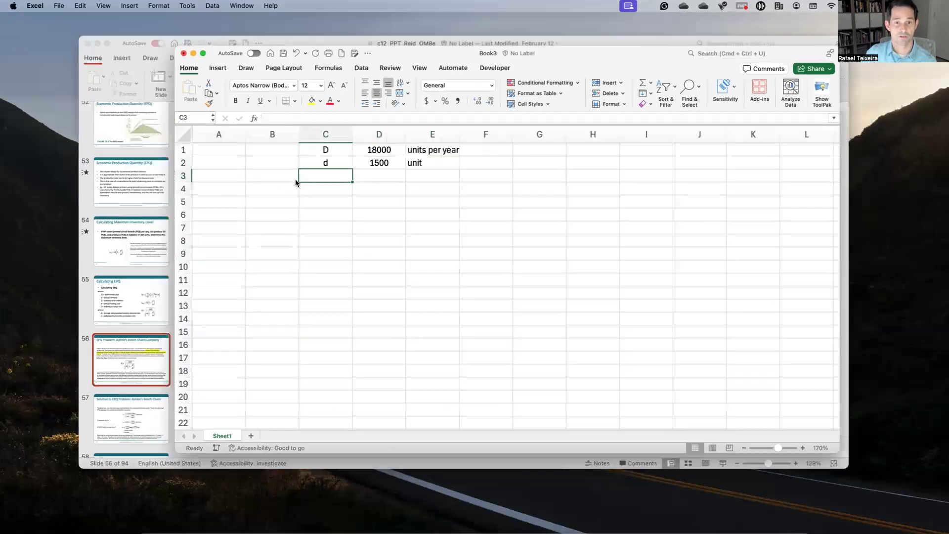
{"action": "left_click", "coordinate": [393, 285]}
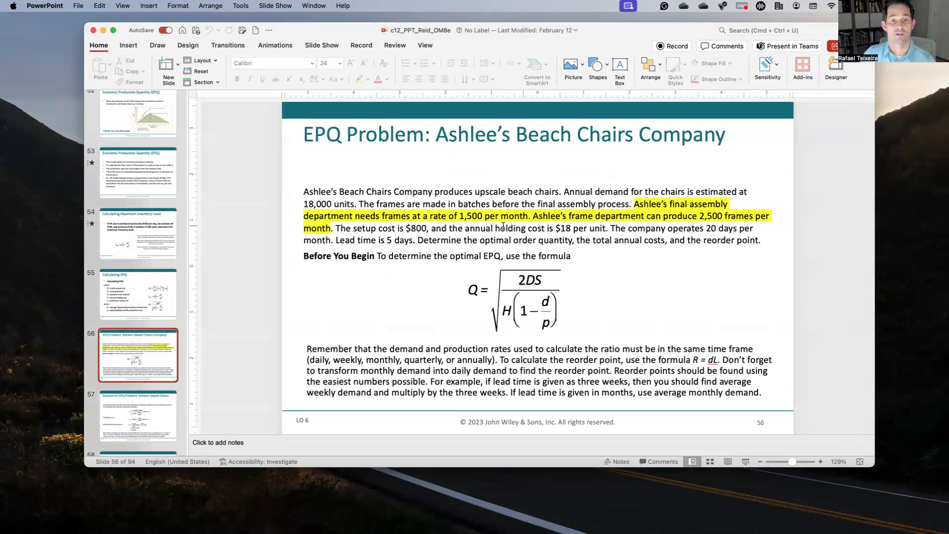
{"action": "key", "text": "ctrl+Up"}
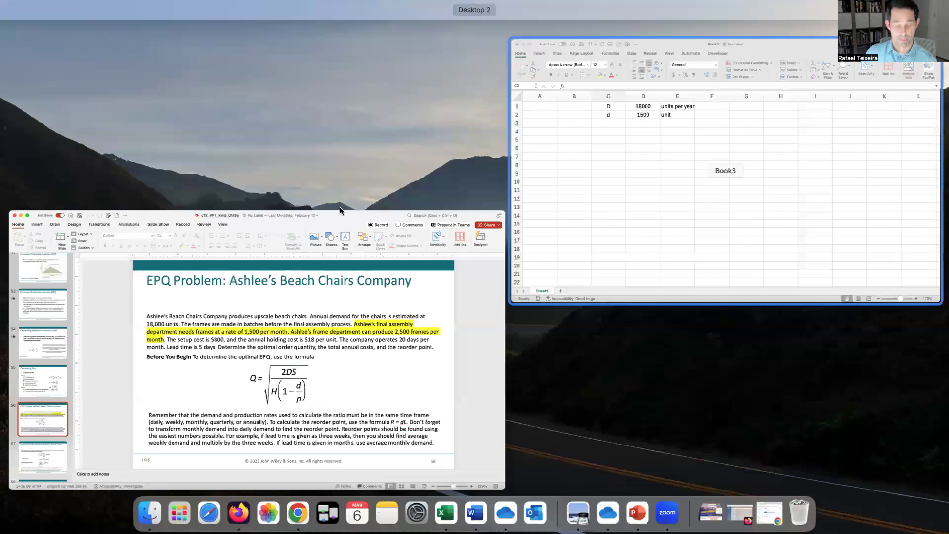
{"action": "key", "text": "ctrl+Up"}
{"action": "type", "text": "p"}
{"action": "key", "text": "Tab"}
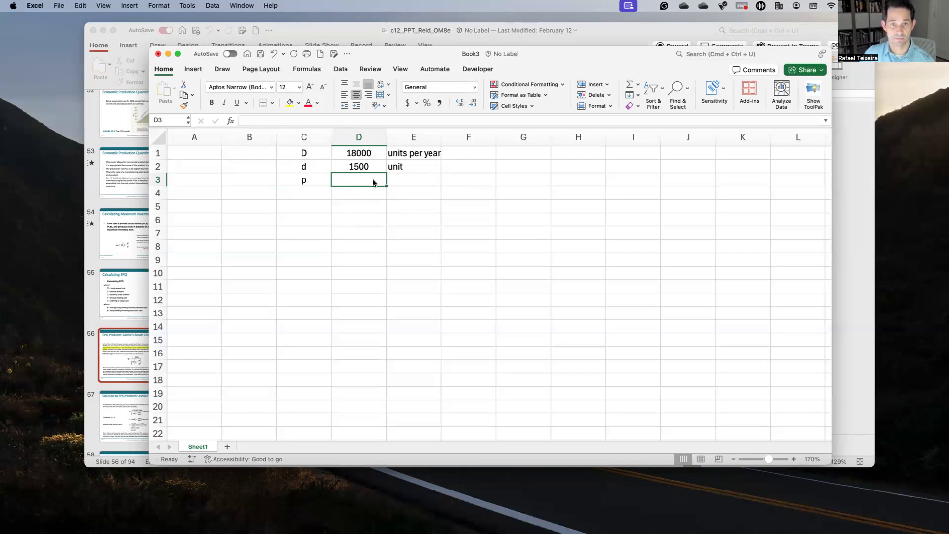
{"action": "left_click", "coordinate": [372, 230]}
{"action": "left_click", "coordinate": [367, 174]}
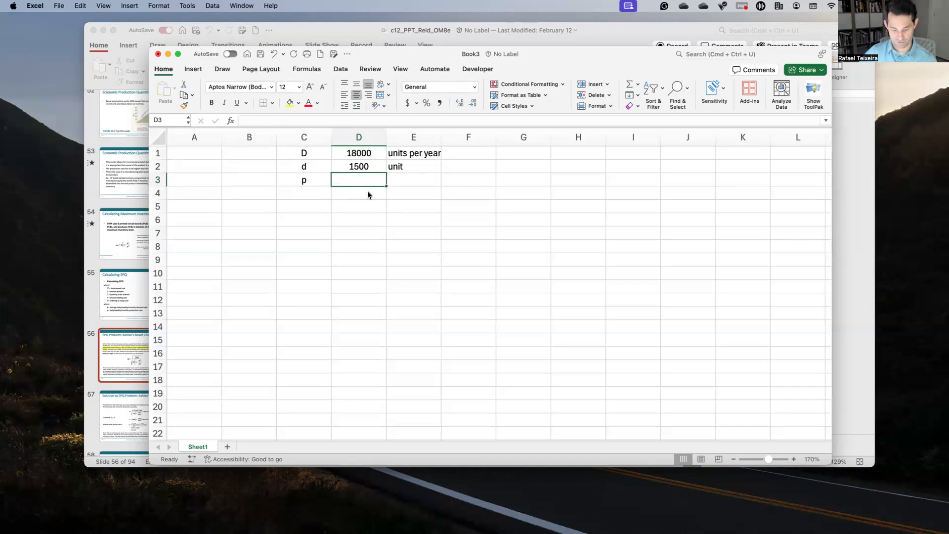
{"action": "type", "text": "2"}
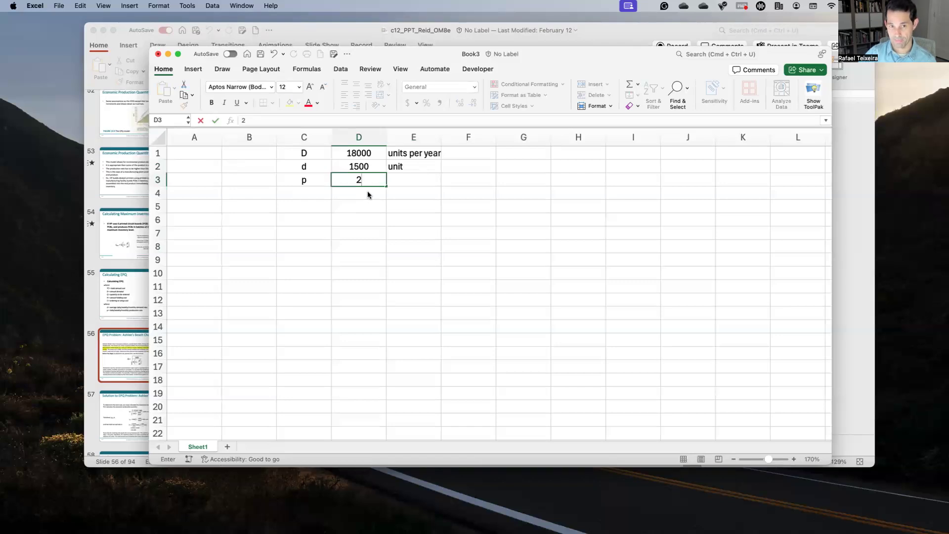
{"action": "type", "text": "500"}
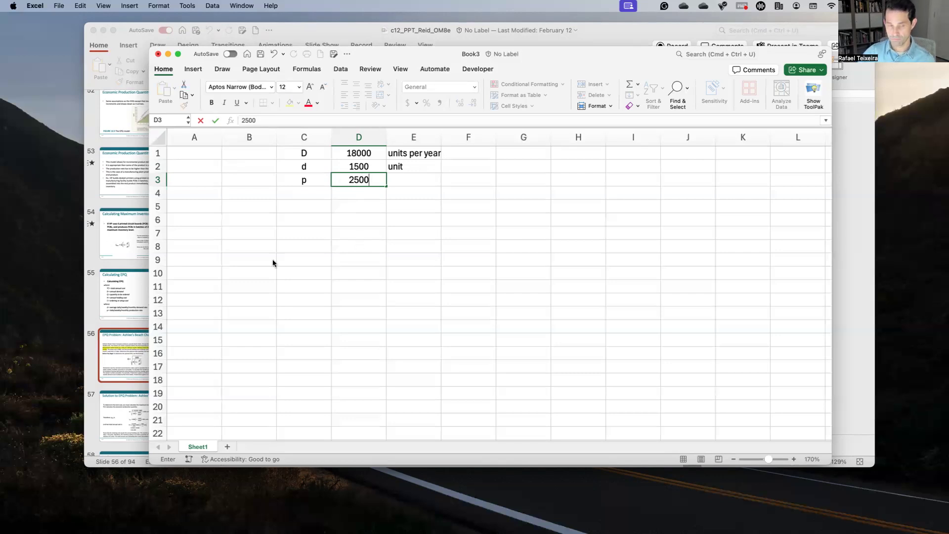
Step: Label both monthly rates with "units per month" in cells E3 and E2
{"action": "left_click", "coordinate": [417, 180]}
{"action": "type", "text": "nit"}
{"action": "key", "text": "BackSpace"}
{"action": "key", "text": "BackSpace"}
{"action": "key", "text": "BackSpace"}
{"action": "type", "text": "units per month"}
{"action": "key", "text": "Up"}
{"action": "type", "text": "units p"}
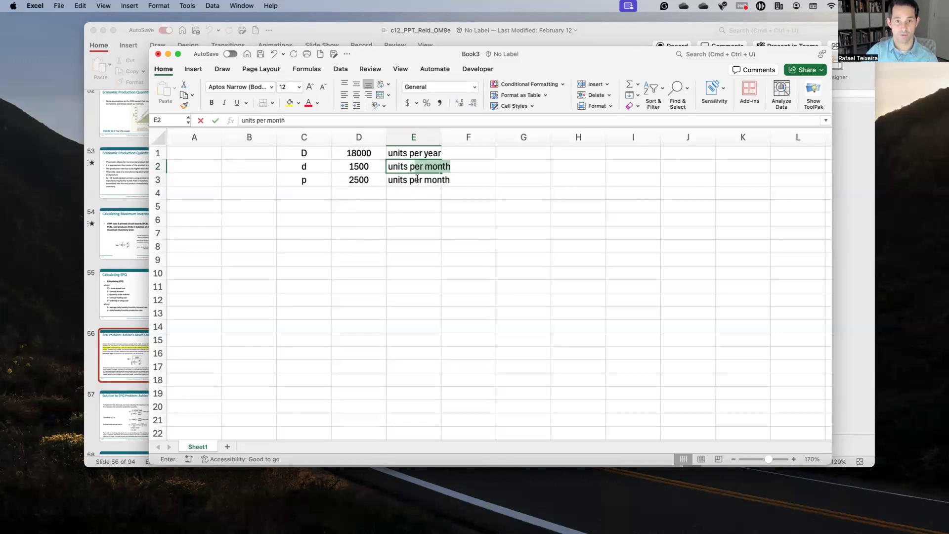
{"action": "key", "text": "Return"}
Step: Check the setup cost on the PowerPoint problem slide, and enter S and 800 in Excel cells C4 and D4
{"action": "key", "text": "Left"}
{"action": "key", "text": "Left"}
{"action": "key", "text": "Down"}
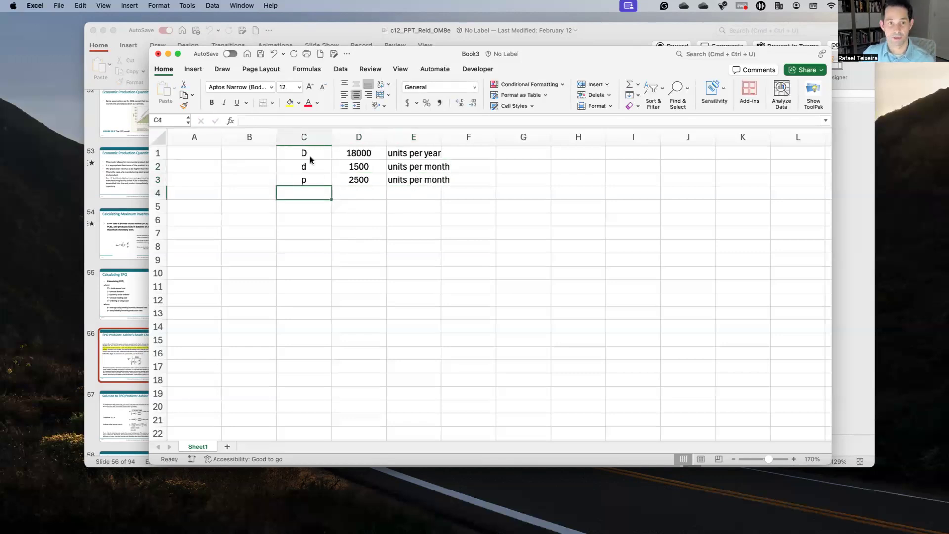
{"action": "left_click", "coordinate": [302, 35]}
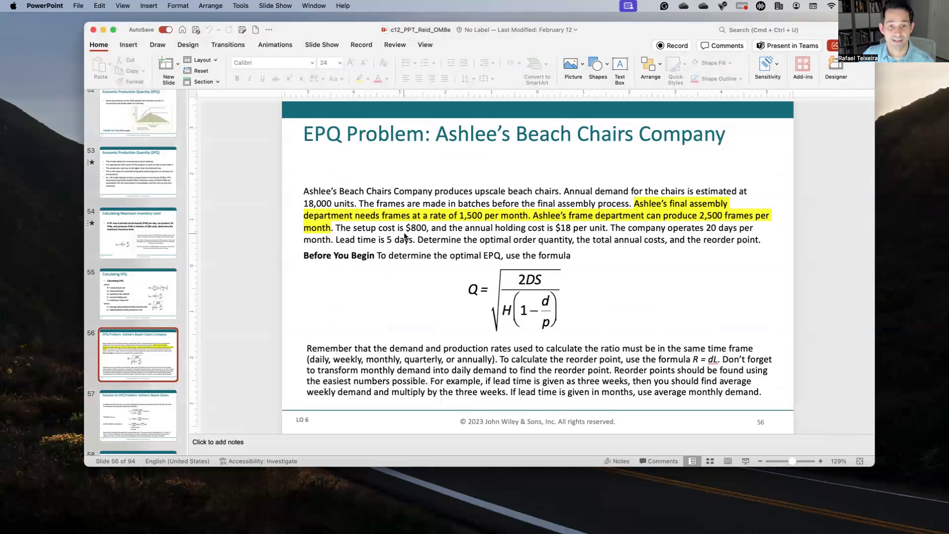
{"action": "key", "text": "ctrl+Up"}
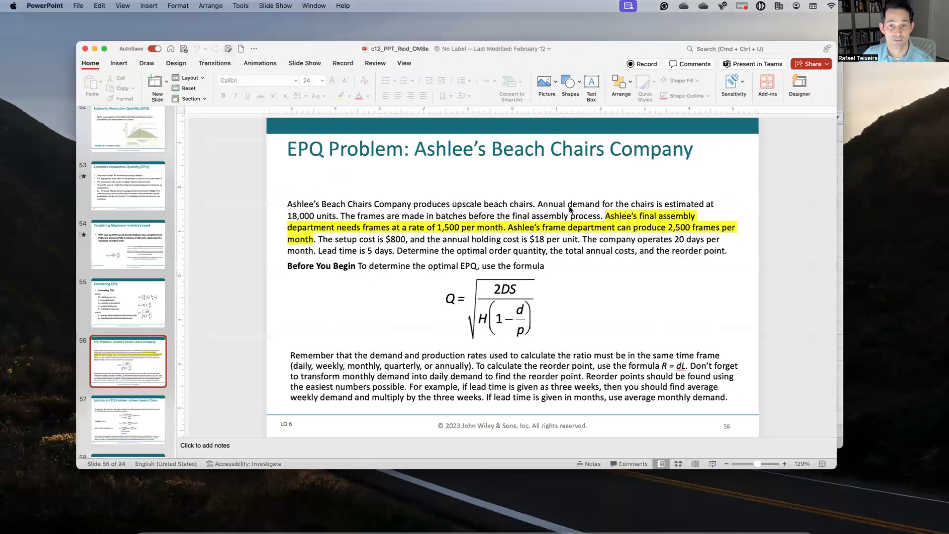
{"action": "left_click", "coordinate": [423, 192]}
{"action": "type", "text": "S"}
{"action": "key", "text": "Tab"}
{"action": "key", "text": "ctrl+Up"}
{"action": "key", "text": "ctrl+Up"}
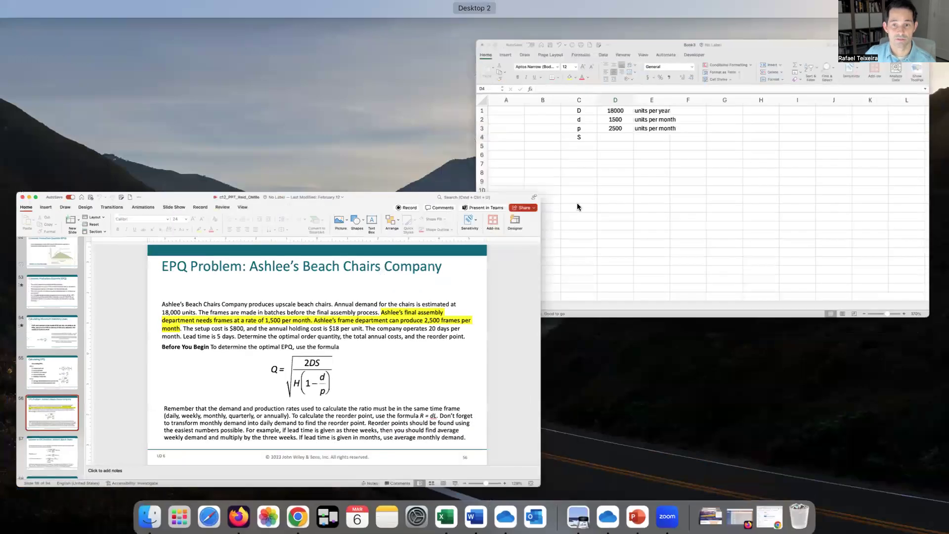
{"action": "left_click", "coordinate": [645, 197]}
{"action": "type", "text": "800"}
{"action": "key", "text": "Tab"}
{"action": "type", "text": "per set up"}
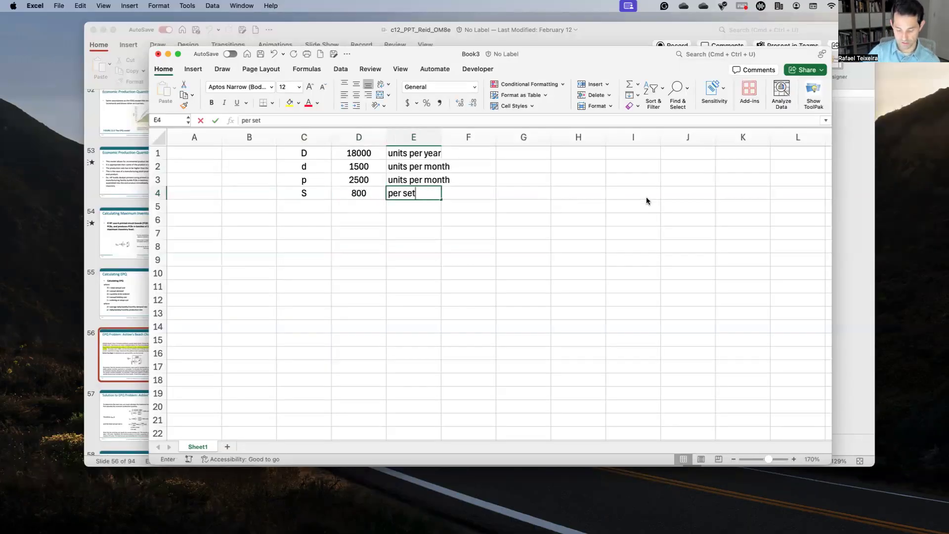
{"action": "key", "text": "BackSpace"}
{"action": "key", "text": "BackSpace"}
{"action": "key", "text": "BackSpace"}
{"action": "key", "text": "BackSpace"}
{"action": "key", "text": "BackSpace"}
{"action": "key", "text": "BackSpace"}
{"action": "key", "text": "BackSpace"}
{"action": "key", "text": "BackSpace"}
{"action": "key", "text": "BackSpace"}
{"action": "key", "text": "BackSpace"}
Step: Enter "dollars per set up" in E4 as the setup cost's unit label
{"action": "type", "text": "dollars p"}
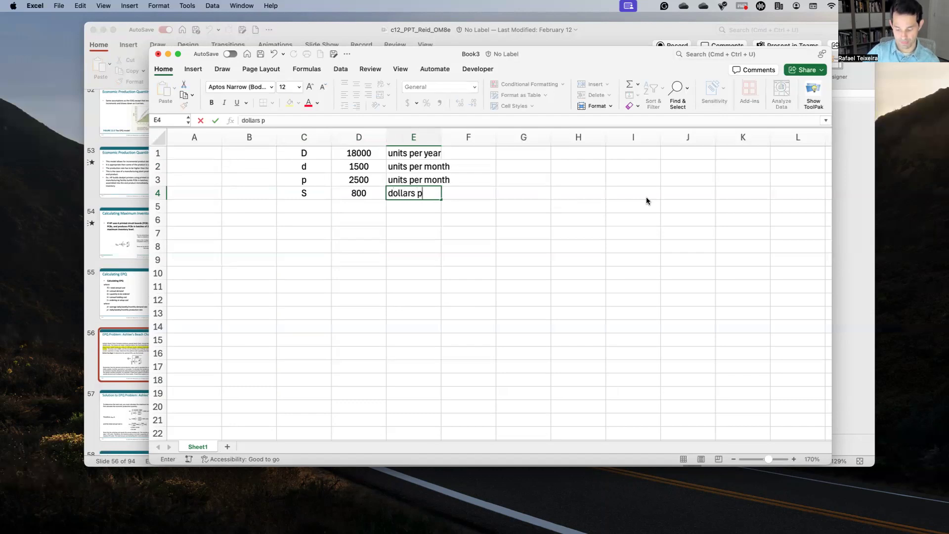
{"action": "type", "text": "er set up"}
{"action": "key", "text": "Return"}
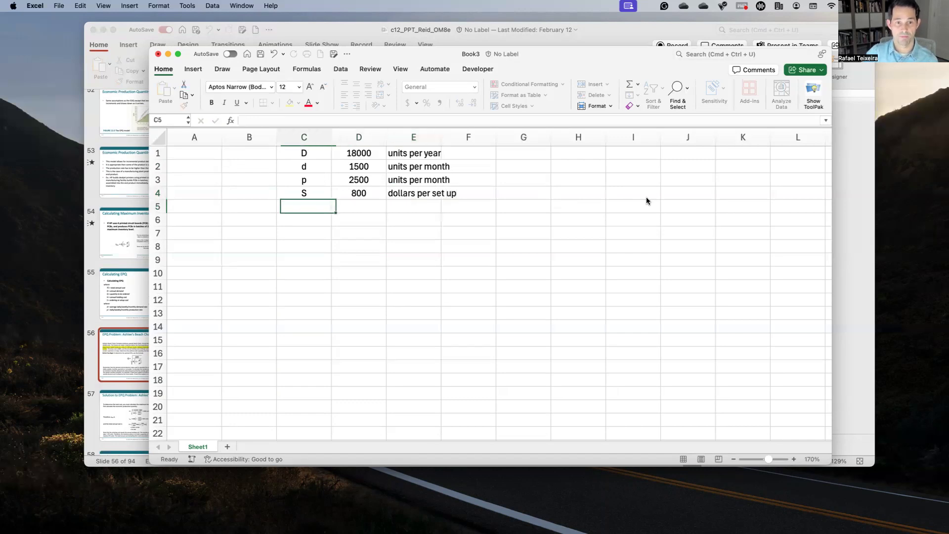
Step: Check the annual holding cost on the PowerPoint problem slide, and enter H, 18 and "dollars per unit" in Excel cells C5 to E5
{"action": "left_click", "coordinate": [594, 36]}
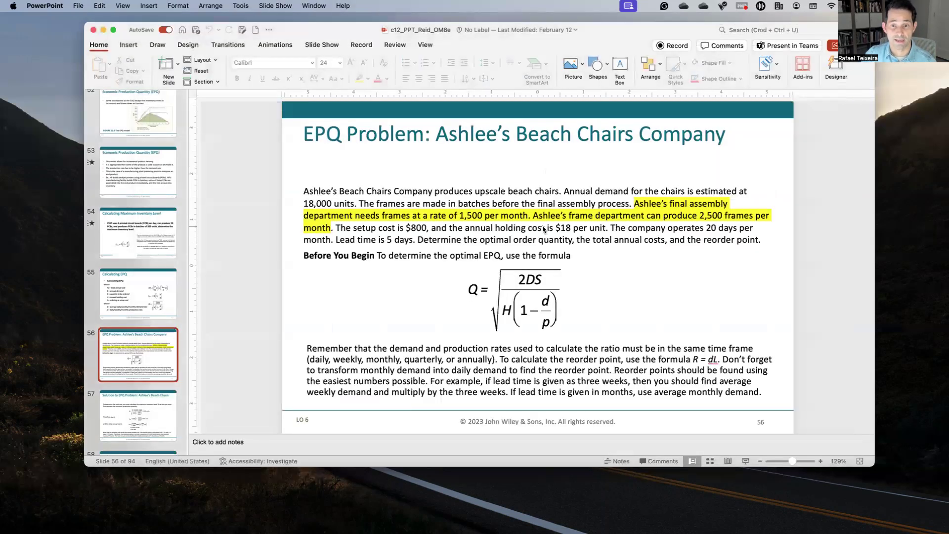
{"action": "key", "text": "ctrl+Up"}
{"action": "left_click", "coordinate": [632, 219]}
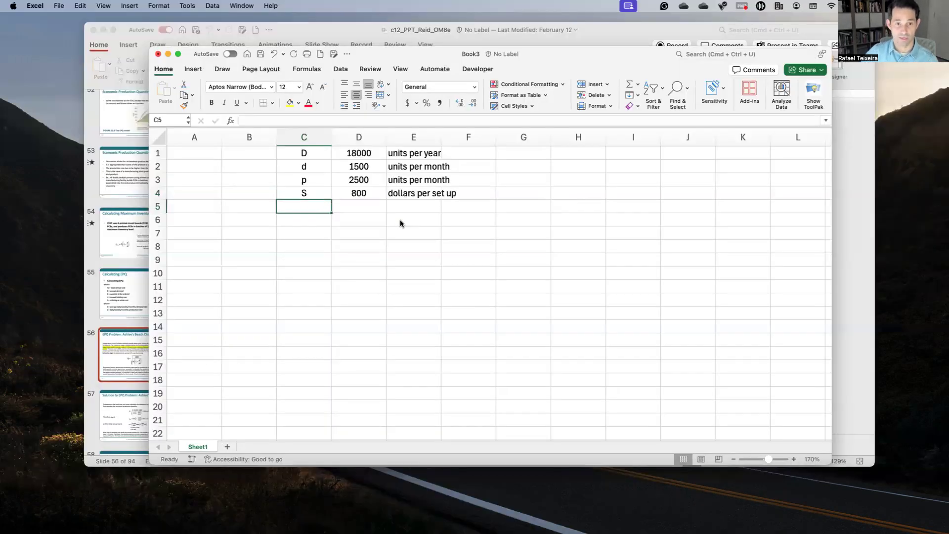
{"action": "type", "text": "H"}
{"action": "key", "text": "Tab"}
{"action": "type", "text": "18"}
{"action": "key", "text": "Tab"}
{"action": "type", "text": "dollars per unit"}
{"action": "key", "text": "Return"}
Step: Check the operating days on the PowerPoint problem slide, and enter Month, 20 and "days" in Excel cells C6 to E6
{"action": "left_click", "coordinate": [609, 30]}
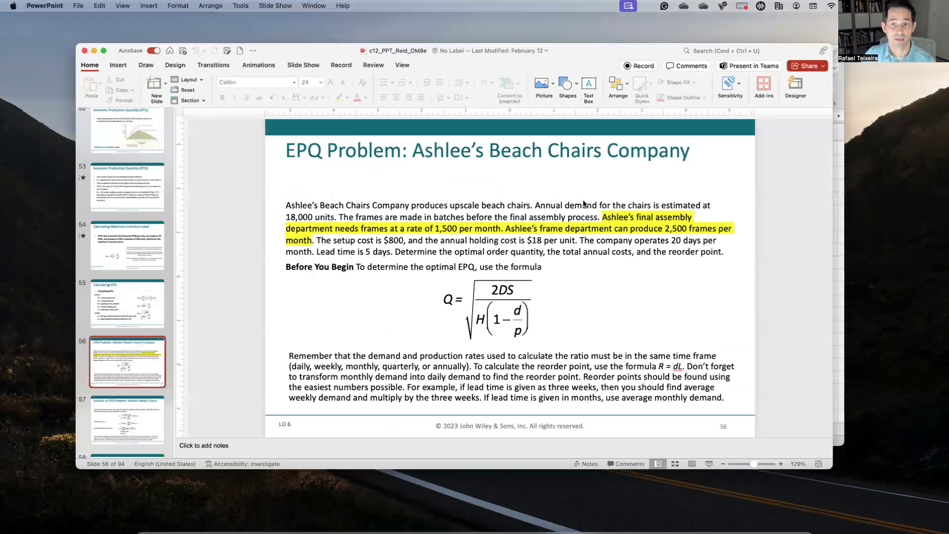
{"action": "key", "text": "super+Tab"}
{"action": "type", "text": "Month"}
{"action": "key", "text": "Tab"}
{"action": "type", "text": "20"}
{"action": "key", "text": "Tab"}
{"action": "type", "text": "days"}
{"action": "key", "text": "Return"}
Step: Check the lead time on the PowerPoint problem slide, and enter L, 5 and "days" in Excel cells C7 to E7
{"action": "key", "text": "ctrl+Up"}
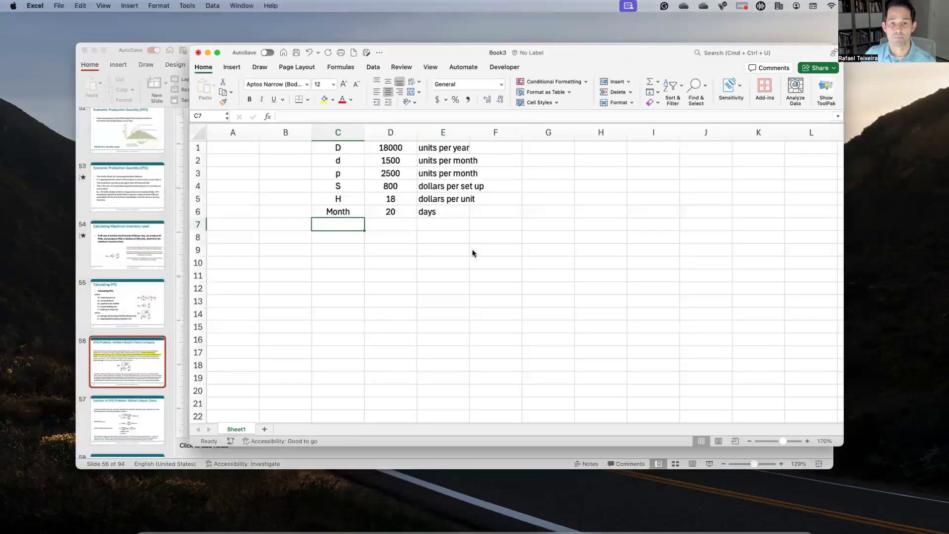
{"action": "left_click", "coordinate": [454, 283]}
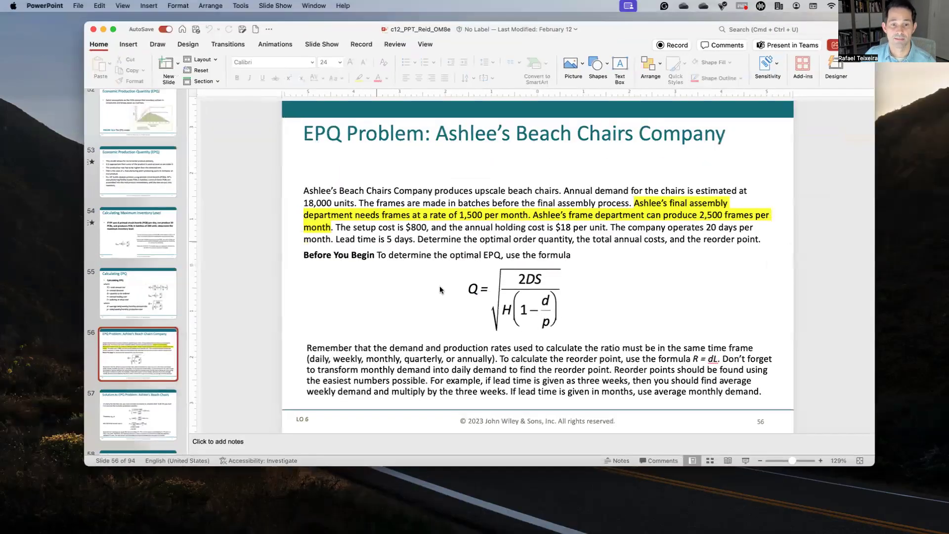
{"action": "key", "text": "ctrl+Up"}
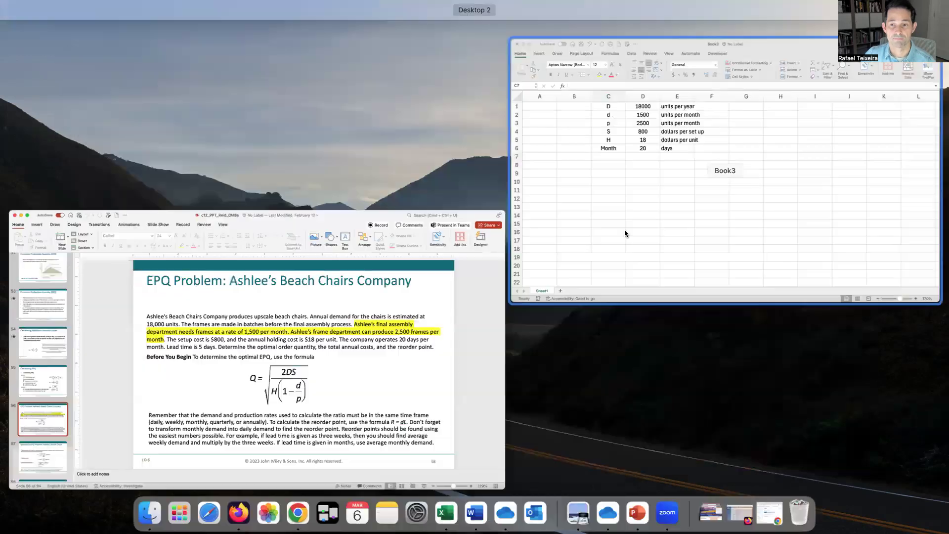
{"action": "key", "text": "ctrl+Up"}
{"action": "type", "text": "L"}
{"action": "key", "text": "Tab"}
{"action": "type", "text": "5"}
{"action": "key", "text": "Tab"}
{"action": "type", "text": "fs"}
{"action": "type", "text": "days"}
{"action": "key", "text": "Return"}
Step: Add the label "Daily demand" in cell C8 below the listed variables
{"action": "key", "text": "Left"}
{"action": "key", "text": "Left"}
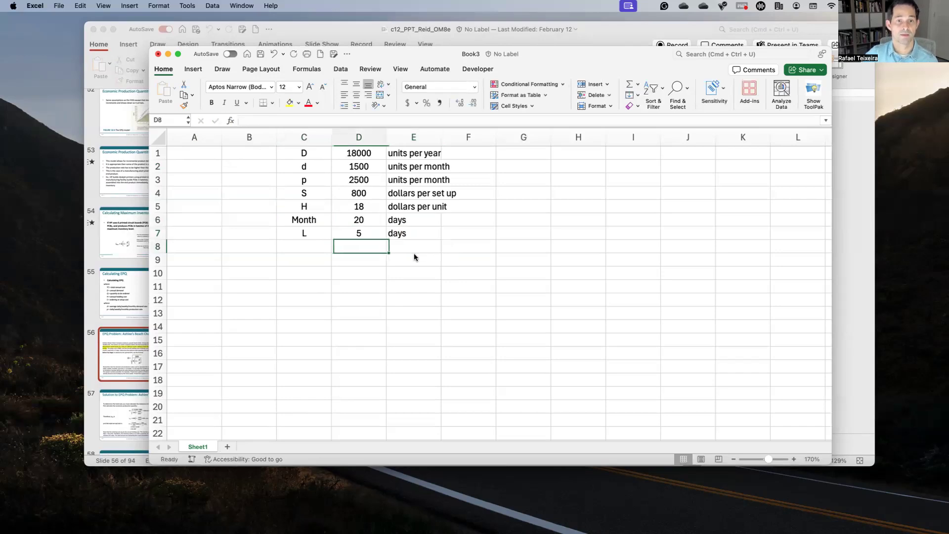
{"action": "key", "text": "Up"}
{"action": "key", "text": "Up"}
{"action": "key", "text": "Up"}
{"action": "key", "text": "Up"}
{"action": "key", "text": "Up"}
{"action": "key", "text": "Up"}
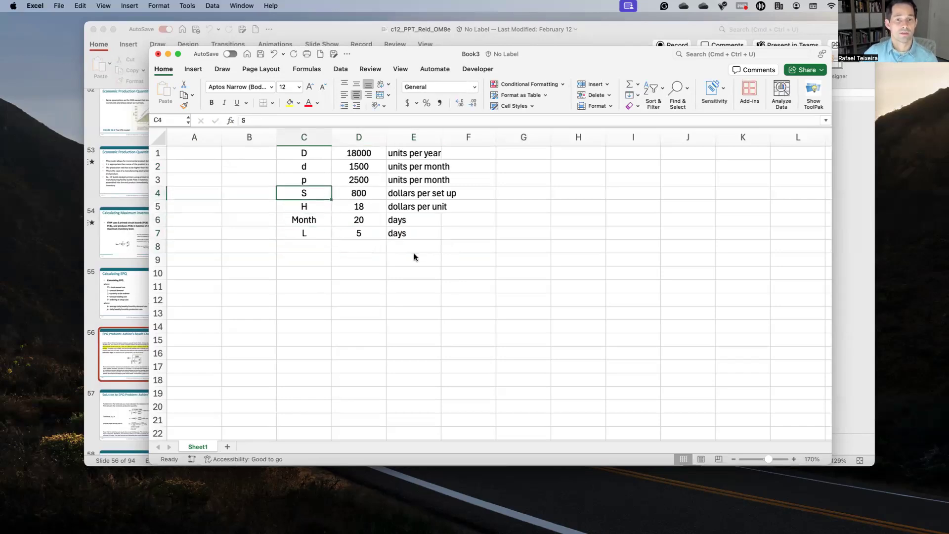
{"action": "key", "text": "Down"}
{"action": "key", "text": "Down"}
{"action": "key", "text": "Down"}
{"action": "key", "text": "Down"}
{"action": "key", "text": "Down"}
{"action": "key", "text": "Up"}
{"action": "key", "text": "Down"}
{"action": "key", "text": "Down"}
{"action": "type", "text": "Daily demand"}
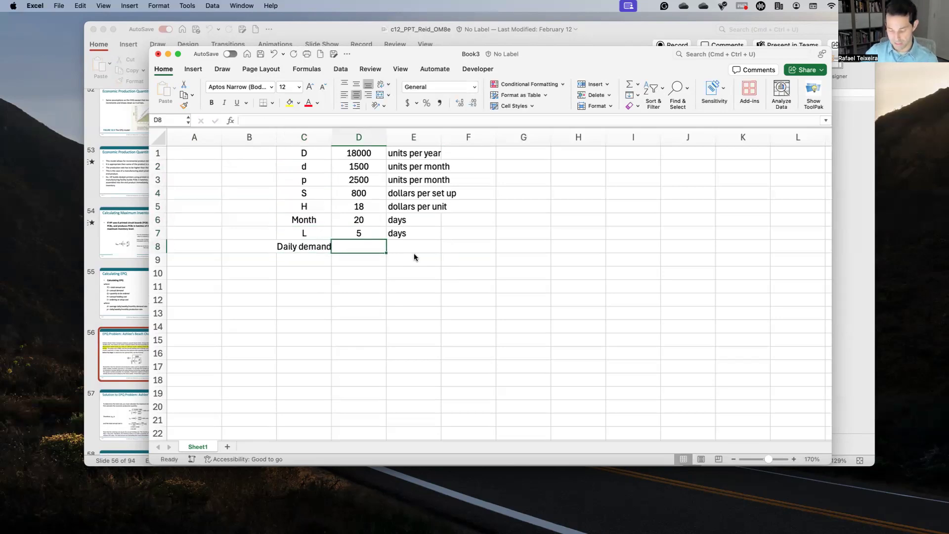
Step: Look over the monthly rates and the days per month in column D to find the inputs for daily demand
{"action": "key", "text": "Up"}
{"action": "key", "text": "Up"}
{"action": "key", "text": "Up"}
{"action": "key", "text": "Up"}
{"action": "key", "text": "Up"}
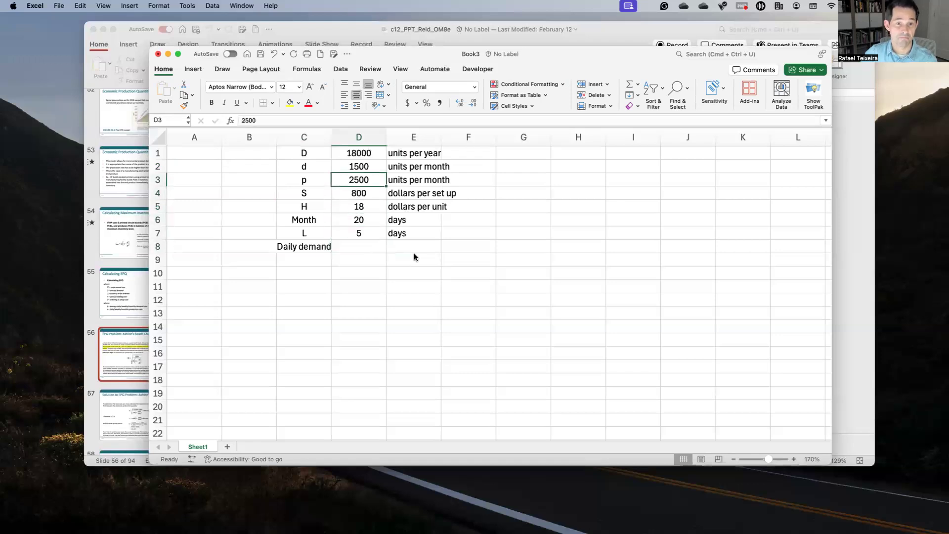
{"action": "key", "text": "Down"}
{"action": "key", "text": "Down"}
{"action": "key", "text": "Down"}
{"action": "key", "text": "Down"}
{"action": "key", "text": "Up"}
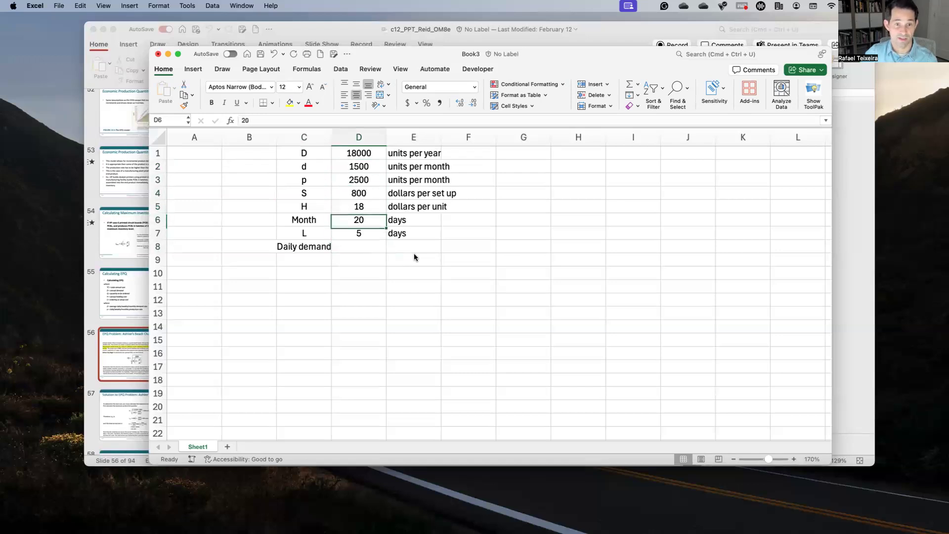
{"action": "key", "text": "Down"}
{"action": "key", "text": "Down"}
Step: Calculate the daily demand in D8 by dividing monthly demand by the days per month with =D2/D6
{"action": "type", "text": "="}
{"action": "key", "text": "Up"}
{"action": "key", "text": "Up"}
{"action": "key", "text": "Up"}
{"action": "key", "text": "Up"}
{"action": "key", "text": "Up"}
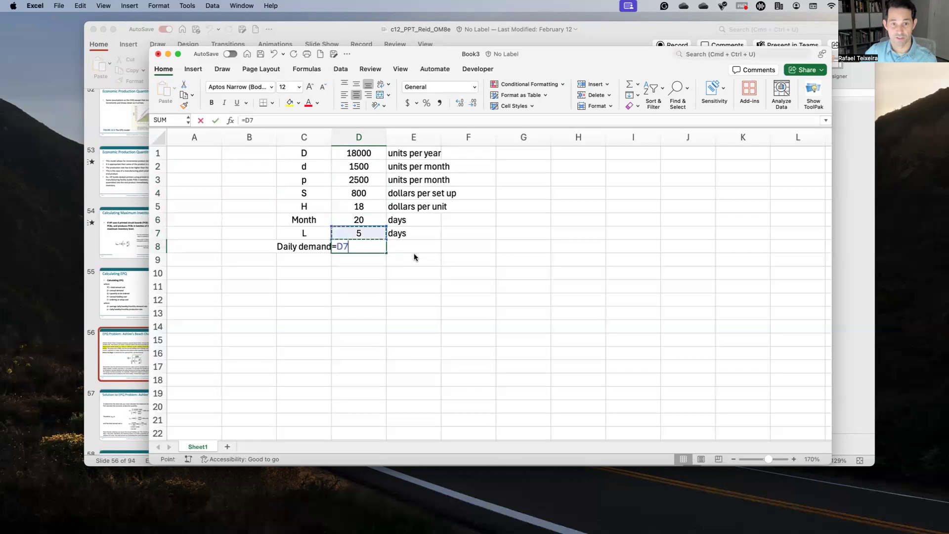
{"action": "key", "text": "Up"}
{"action": "type", "text": "/"}
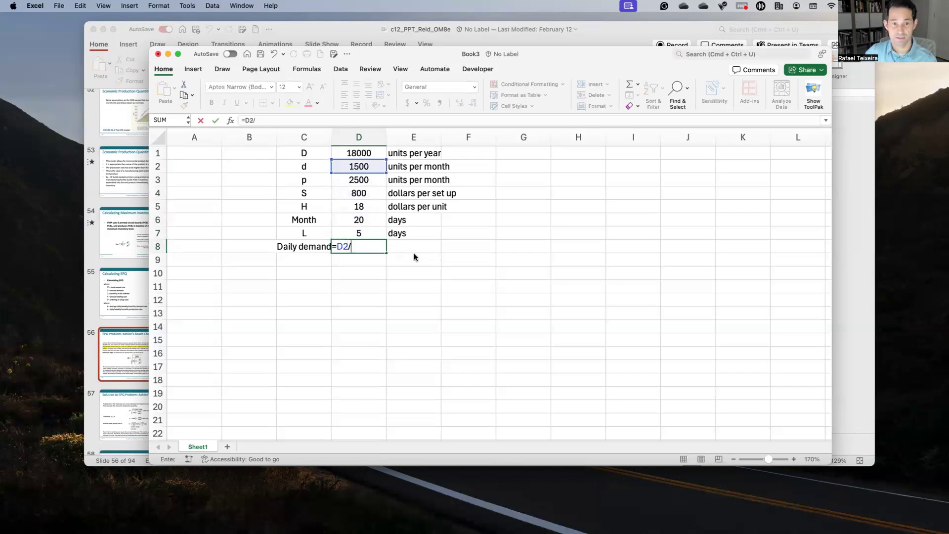
{"action": "key", "text": "Up"}
{"action": "key", "text": "Up"}
{"action": "key", "text": "Return"}
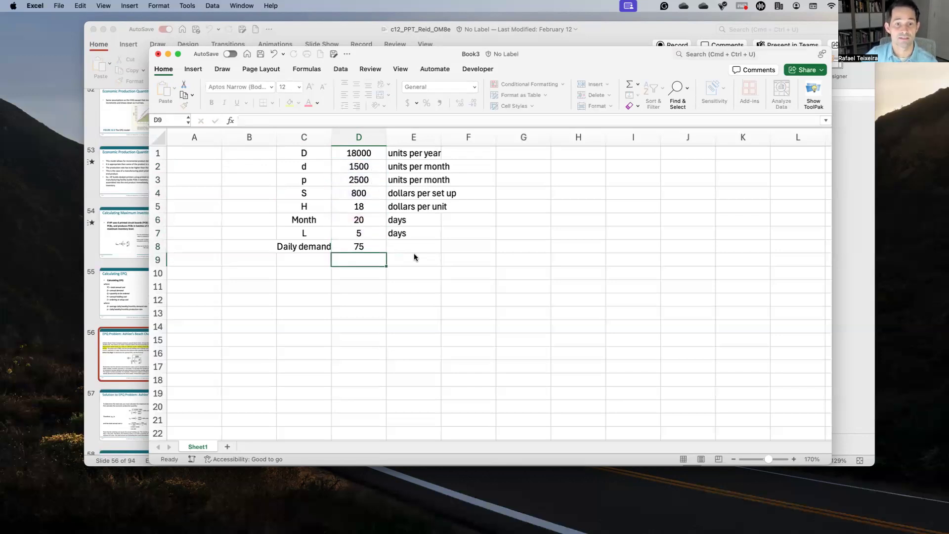
Step: Enter "units per day" in E8 as the daily demand's unit label
{"action": "left_click", "coordinate": [414, 253]}
{"action": "type", "text": "units "}
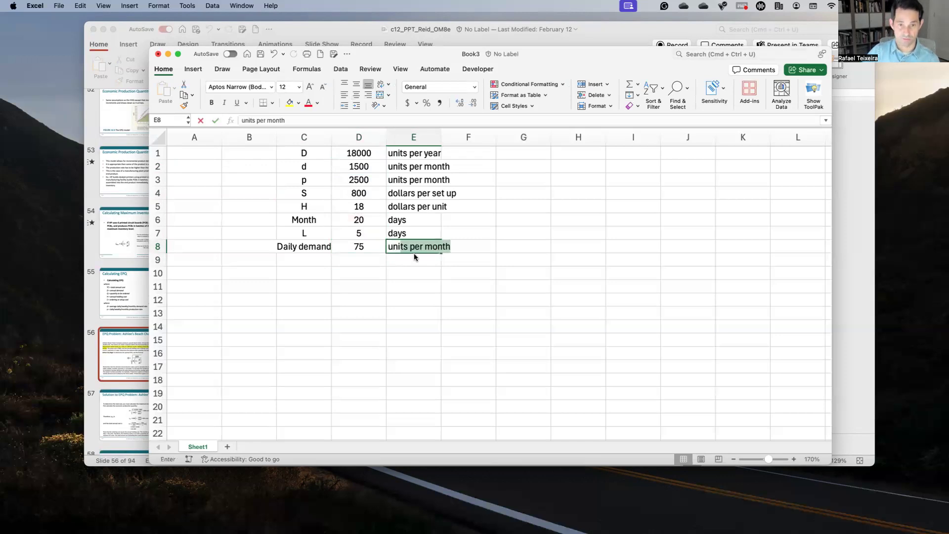
{"action": "type", "text": "per dfay"}
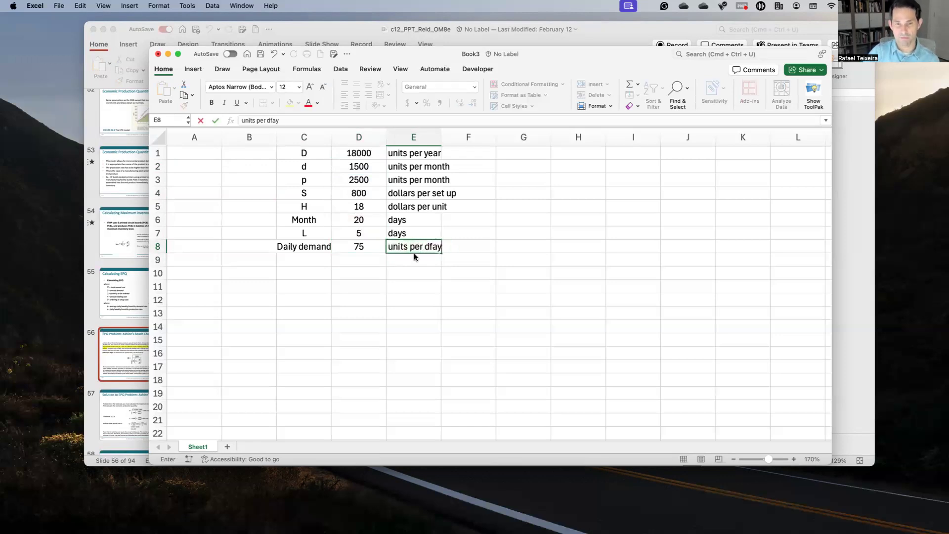
{"action": "type", "text": "y"}
{"action": "key", "text": "Return"}
Step: Review the daily demand formula in D8 against the days per month in D6
{"action": "key", "text": "Up"}
{"action": "key", "text": "Left"}
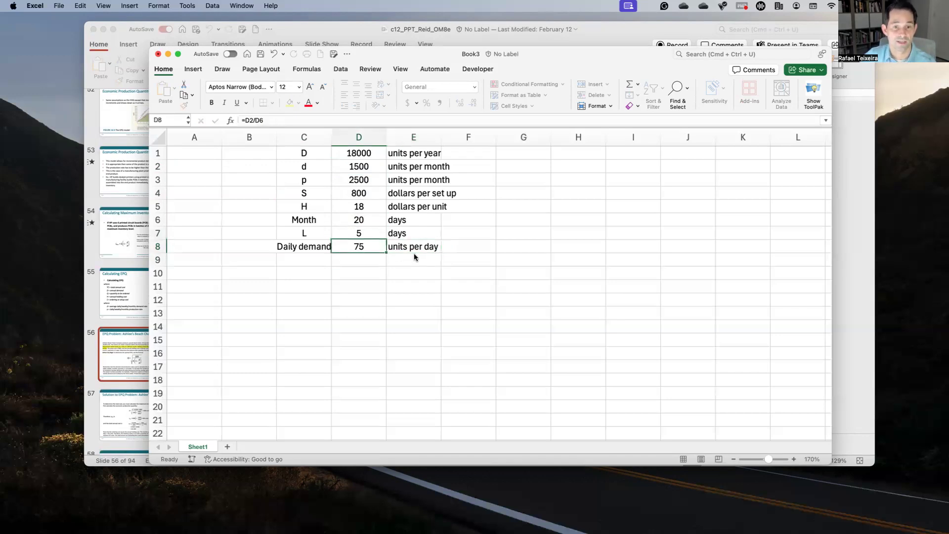
{"action": "key", "text": "Up"}
{"action": "key", "text": "Up"}
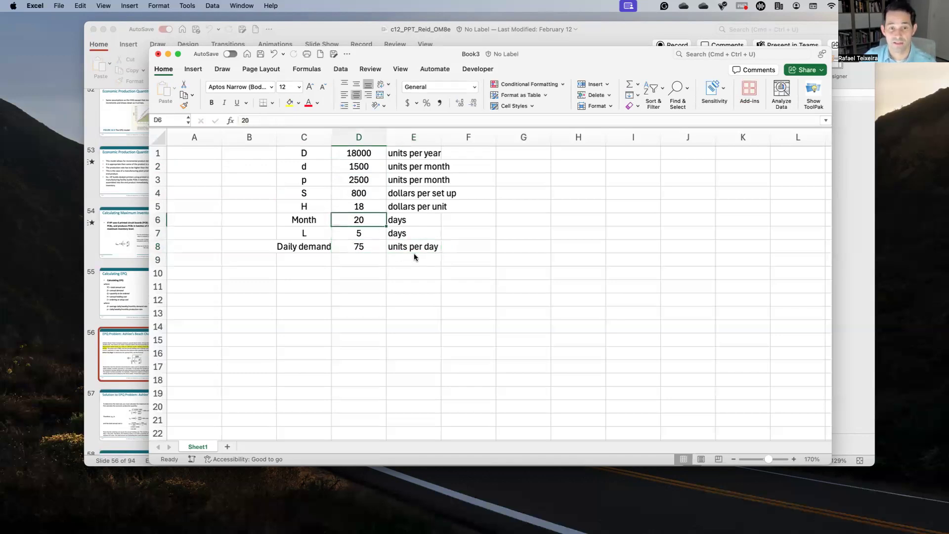
{"action": "key", "text": "Down"}
{"action": "key", "text": "Down"}
{"action": "key", "text": "Down"}
{"action": "key", "text": "Left"}
{"action": "key", "text": "Up"}
{"action": "key", "text": "Right"}
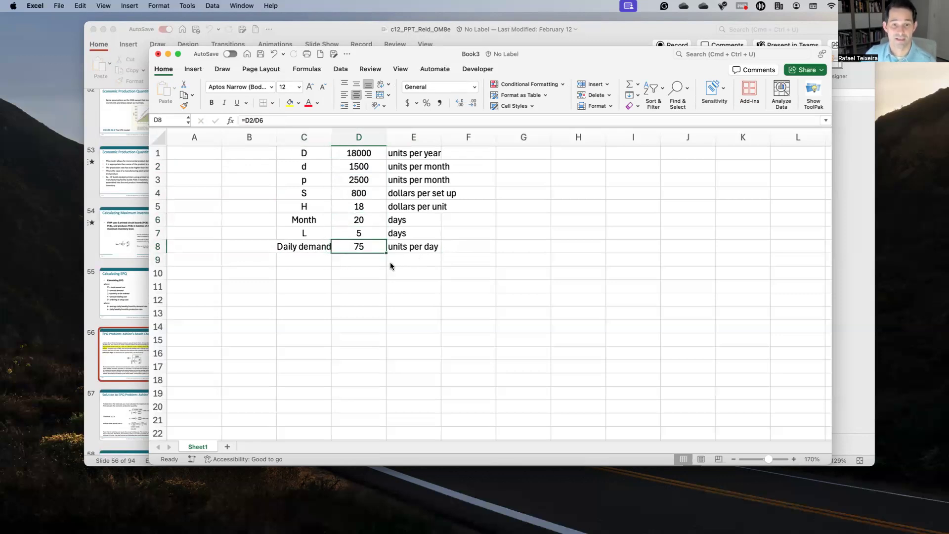
Step: Switch to PowerPoint and open slide 55, Calculating EPQ, to see the formulas
{"action": "left_click_drag", "start_coordinate": [403, 232], "coordinate": [324, 253]}
{"action": "left_click", "coordinate": [325, 256]}
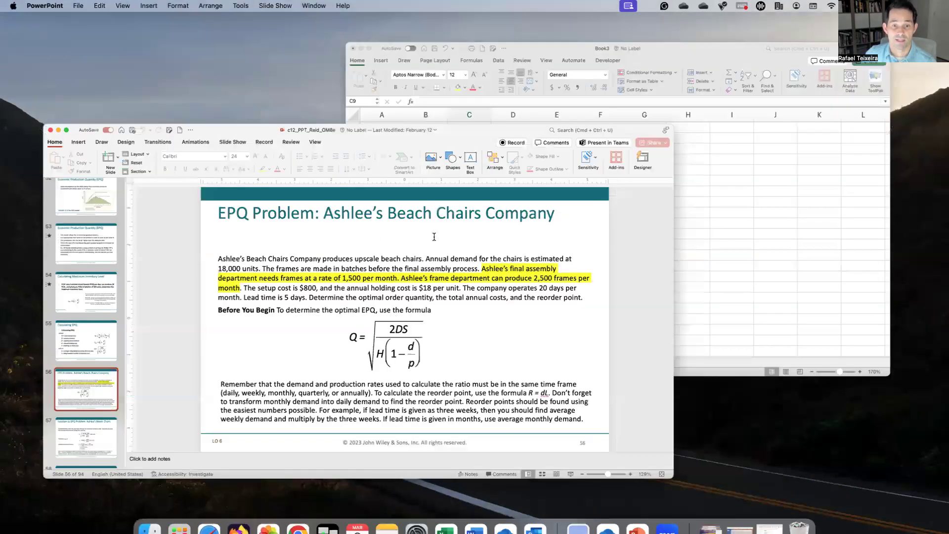
{"action": "left_click", "coordinate": [360, 254]}
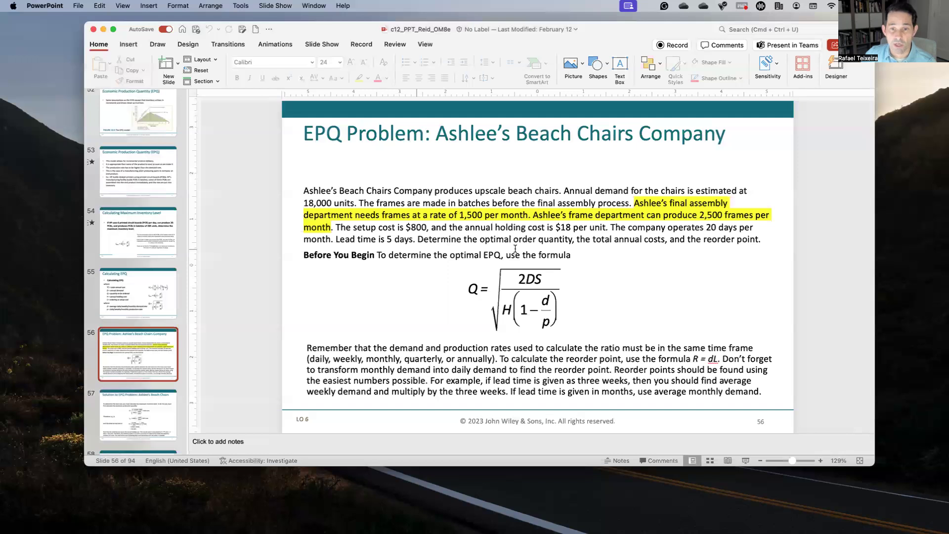
{"action": "left_click", "coordinate": [124, 281]}
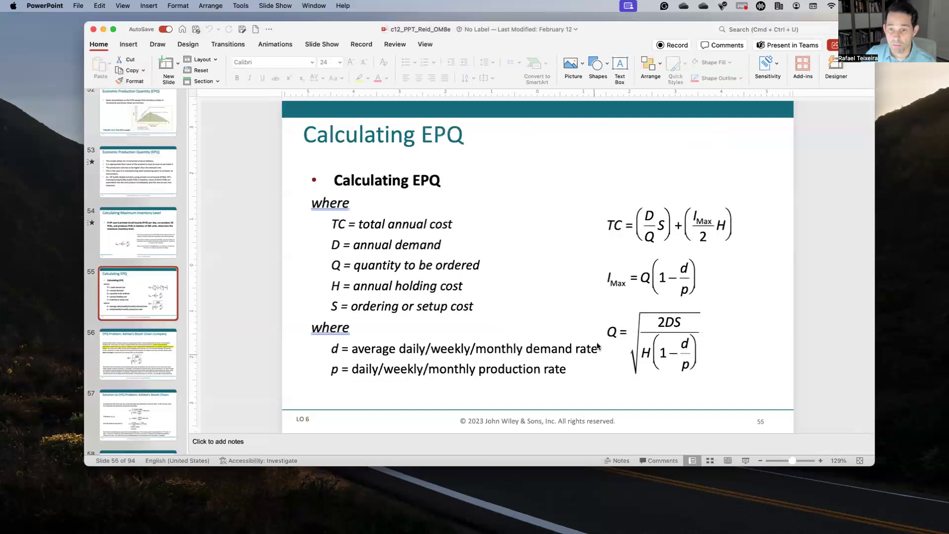
Step: Switch back to Excel and enter the heading "EOQ" in cell C10
{"action": "key", "text": "ctrl+Up"}
{"action": "left_click", "coordinate": [633, 208]}
{"action": "left_click", "coordinate": [307, 276]}
{"action": "type", "text": "EOQ"}
{"action": "key", "text": "Up"}
{"action": "key", "text": "Down"}
{"action": "key", "text": "Down"}
Step: Check the formula for Q on the PowerPoint Calculating EPQ slide, and return to the Excel worksheet
{"action": "key", "text": "ctrl+Up"}
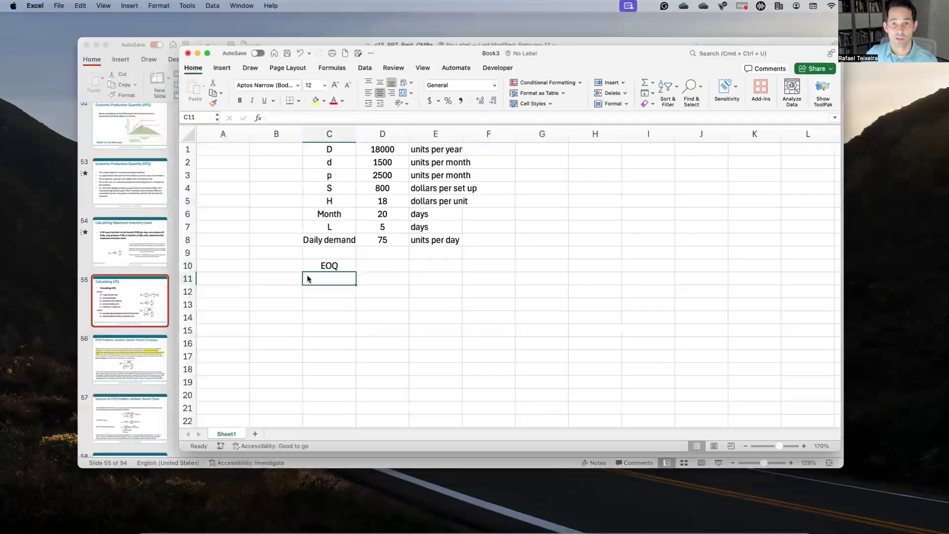
{"action": "left_click", "coordinate": [480, 343]}
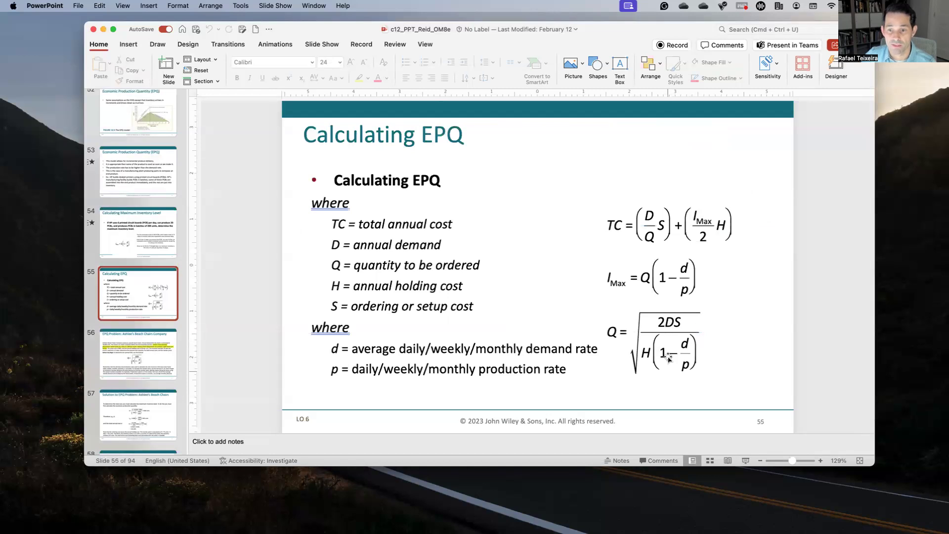
{"action": "key", "text": "ctrl+Up"}
{"action": "key", "text": "ctrl+Up"}
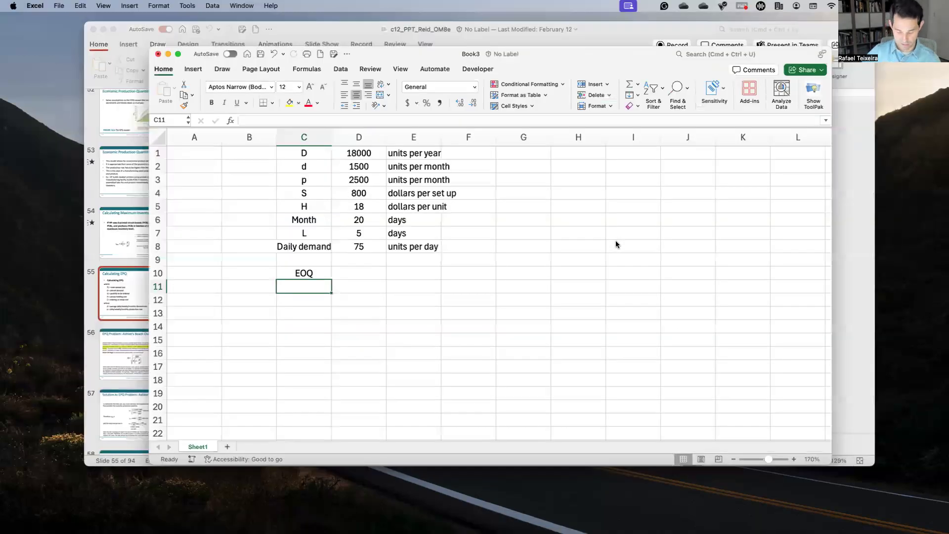
{"action": "type", "text": "@SD/"}
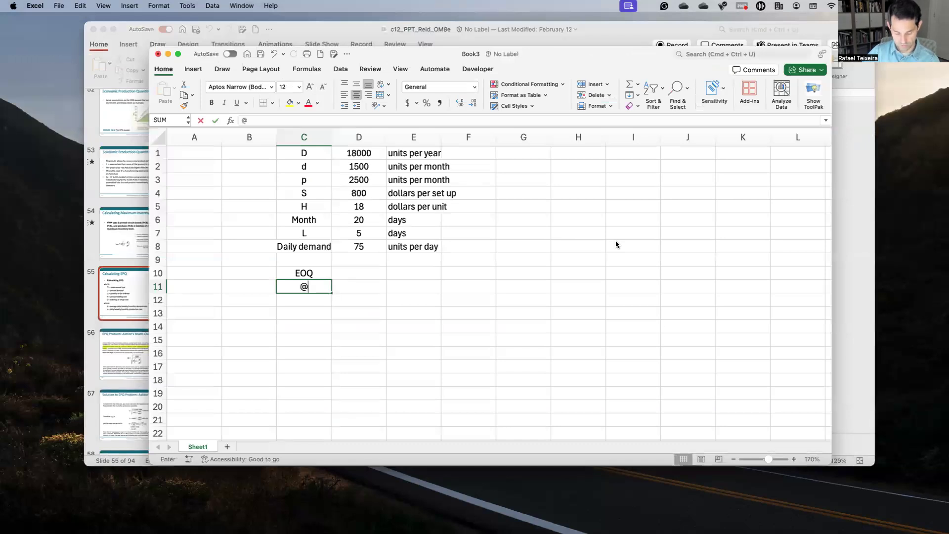
{"action": "key", "text": "BackSpace"}
{"action": "key", "text": "BackSpace"}
{"action": "key", "text": "BackSpace"}
{"action": "key", "text": "BackSpace"}
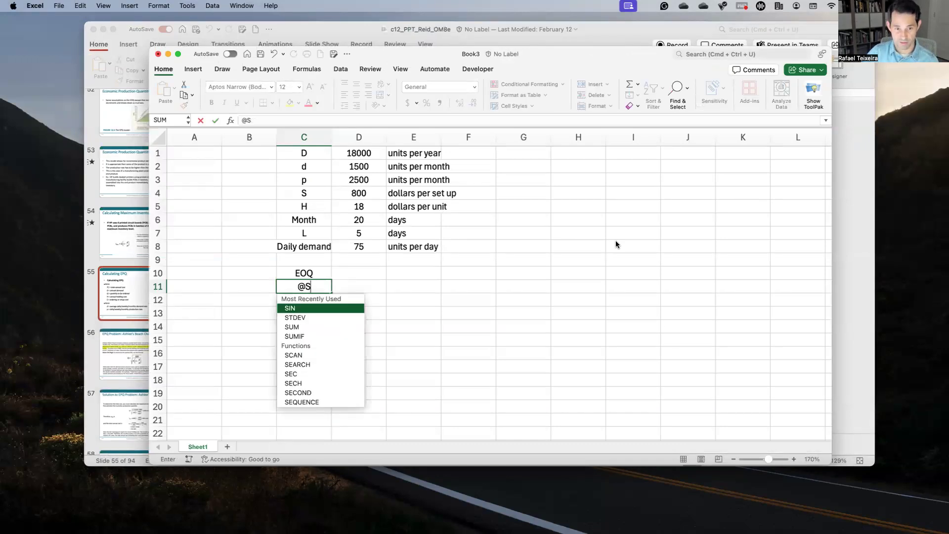
Step: Enter the expression label 2SD/H(1-d/p) in cell C11, consulting the PowerPoint formula slide for its denominator
{"action": "type", "text": "2SD/"}
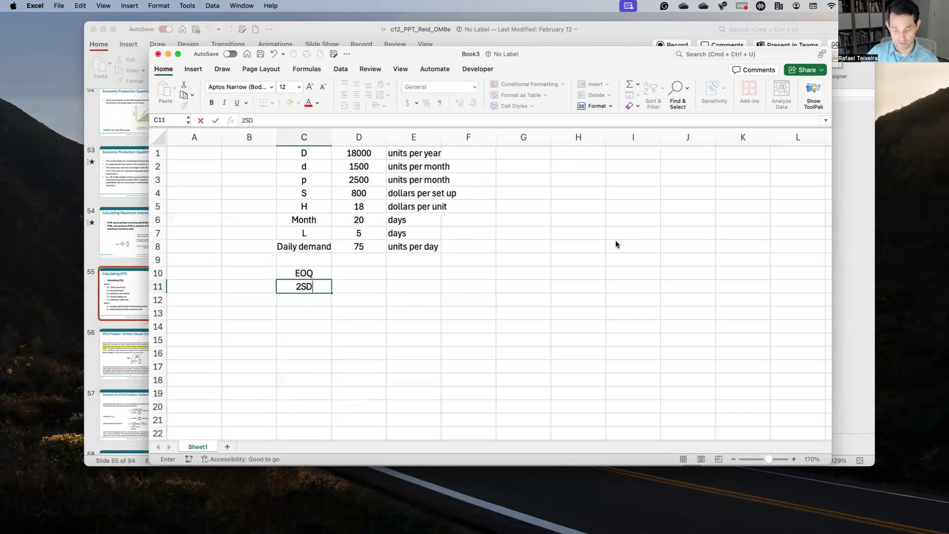
{"action": "key", "text": "ctrl+Up"}
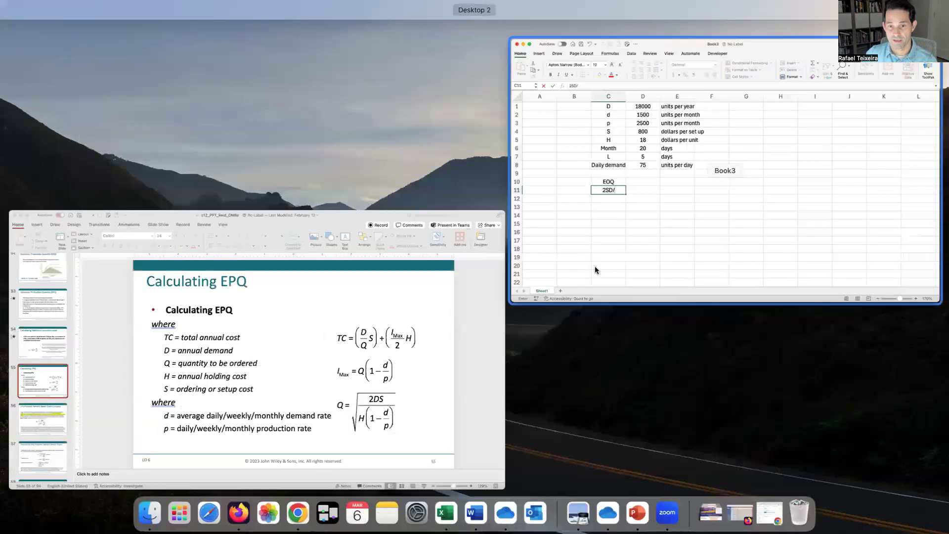
{"action": "left_click", "coordinate": [601, 265]}
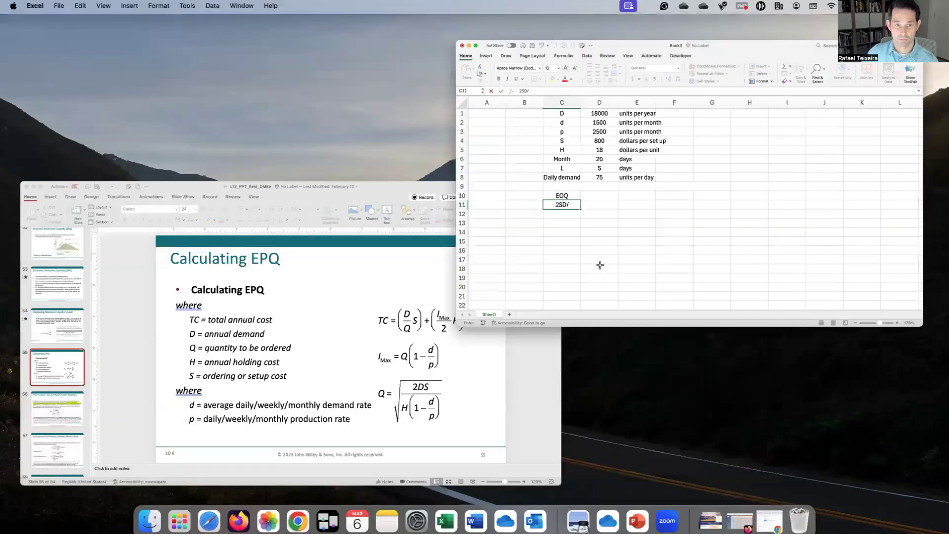
{"action": "type", "text": "H(1-"}
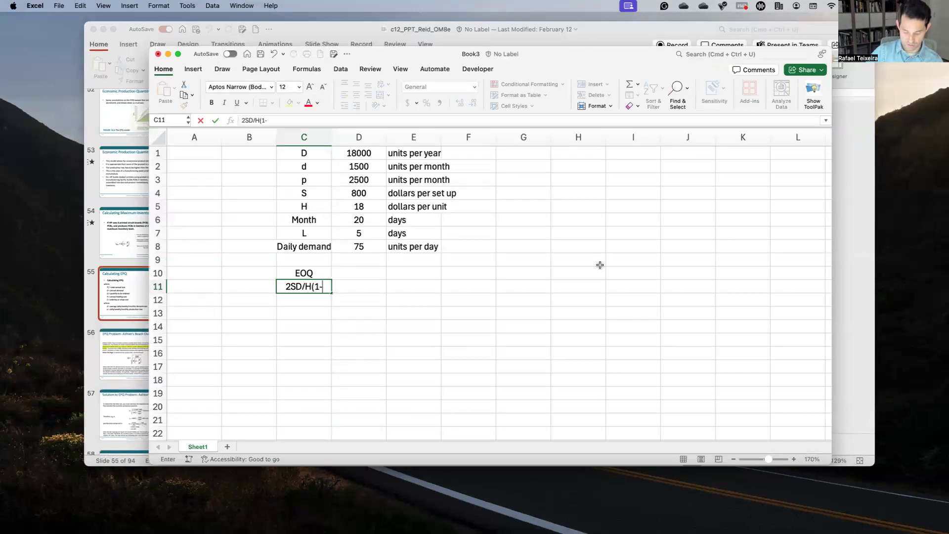
{"action": "type", "text": "d/p)"}
{"action": "key", "text": "Return"}
Step: Begin the quantity formula in cell D11 with the numerator =(2*D4*D1) followed by a division
{"action": "key", "text": "Up"}
{"action": "key", "text": "Right"}
{"action": "type", "text": "=(2*"}
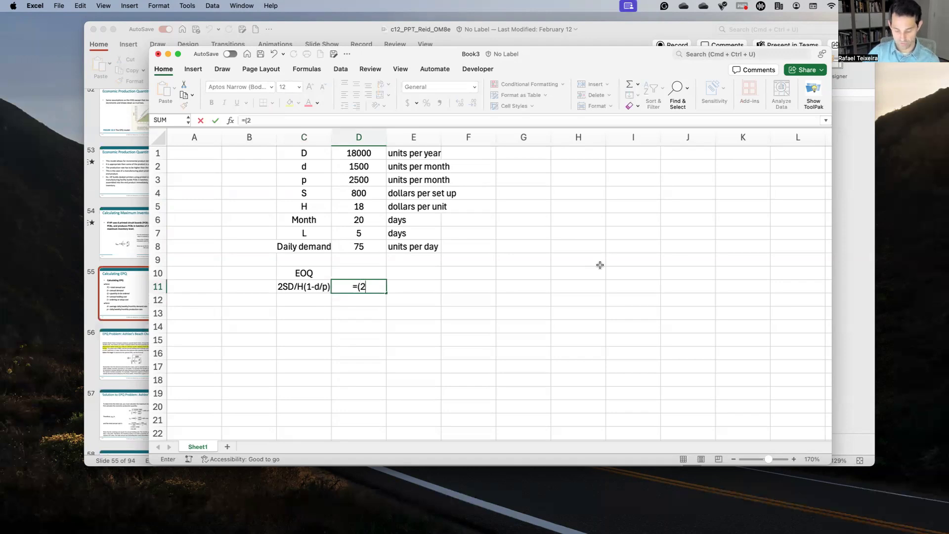
{"action": "left_click", "coordinate": [354, 193]}
{"action": "type", "text": "*"}
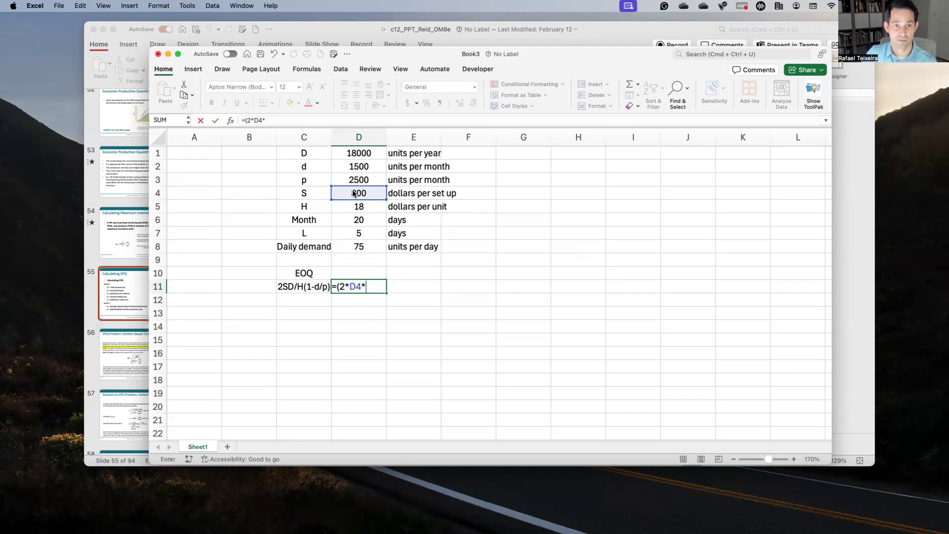
{"action": "left_click", "coordinate": [354, 154]}
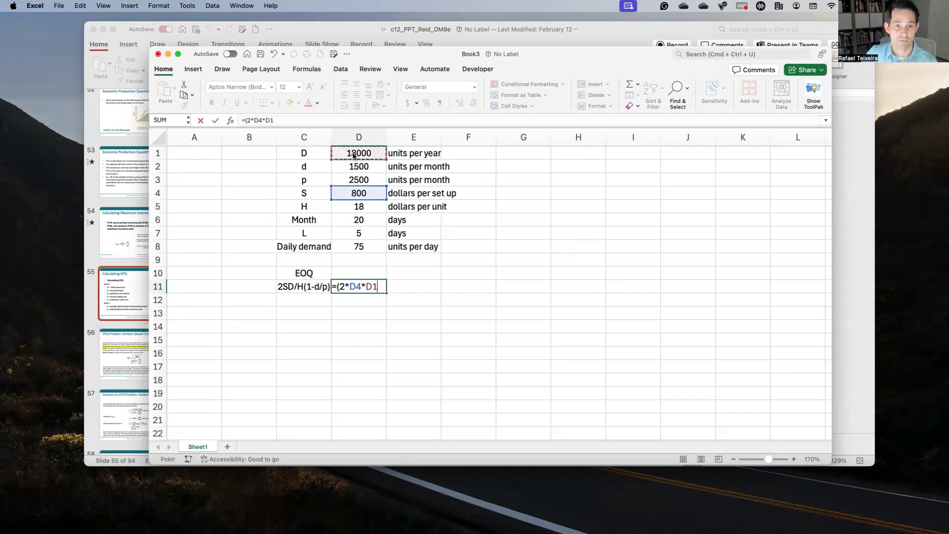
{"action": "type", "text": ")/"}
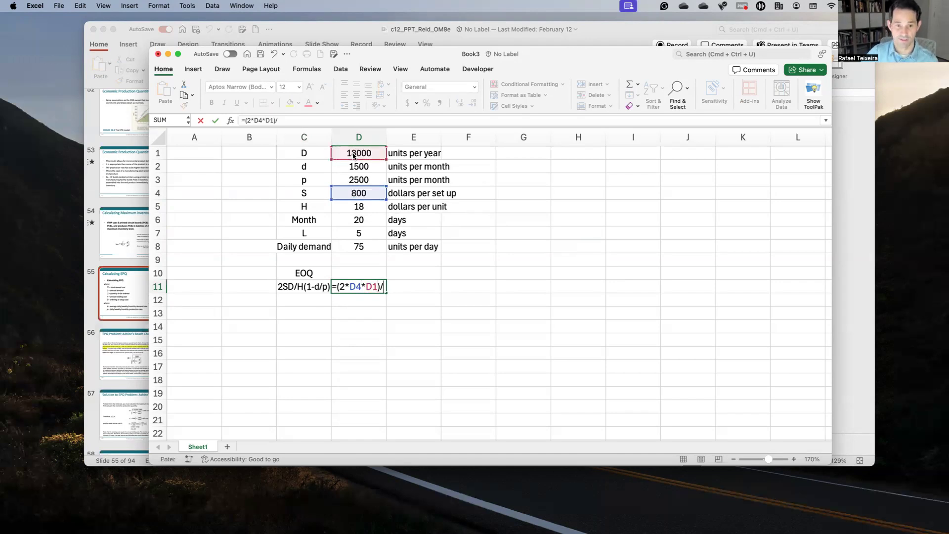
Step: Complete the formula in D11 with the denominator (D5*(1-(D2/D3)))
{"action": "type", "text": "("}
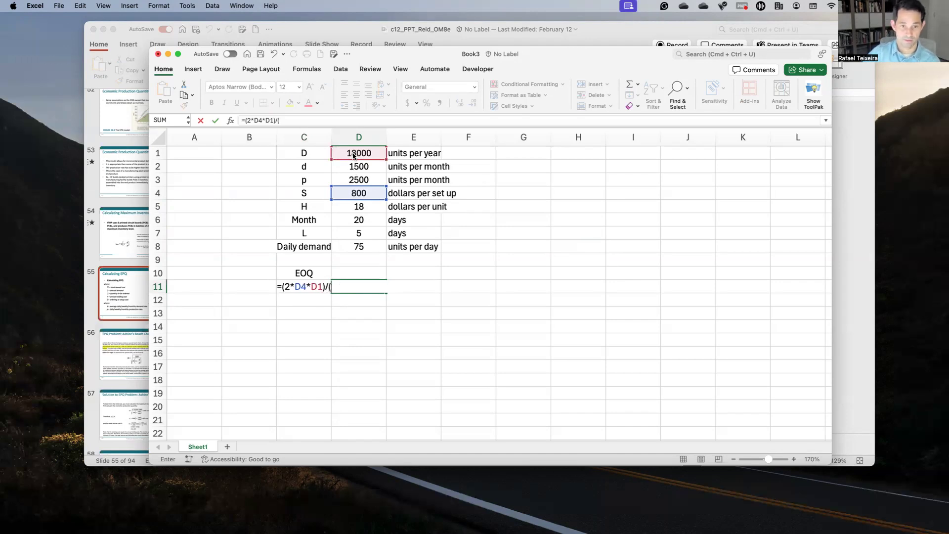
{"action": "left_click", "coordinate": [359, 208]}
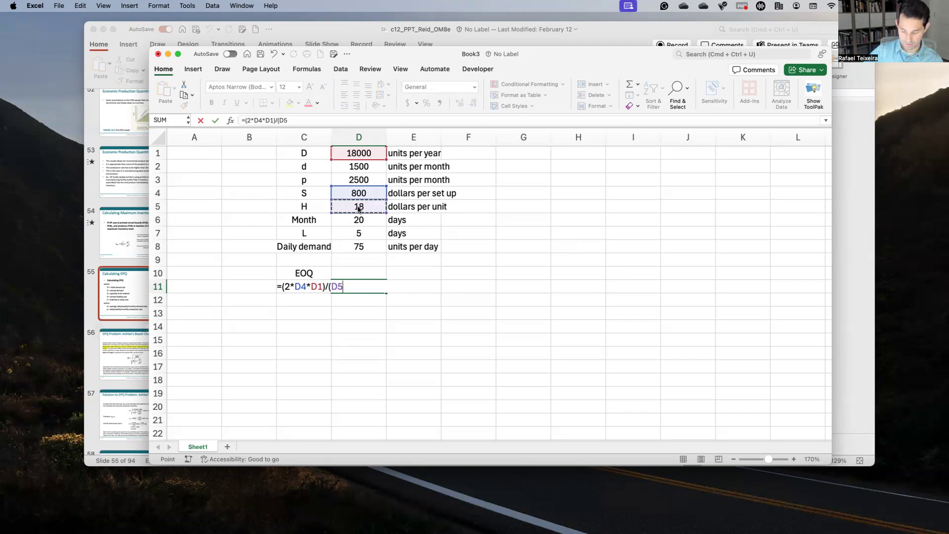
{"action": "type", "text": "*("}
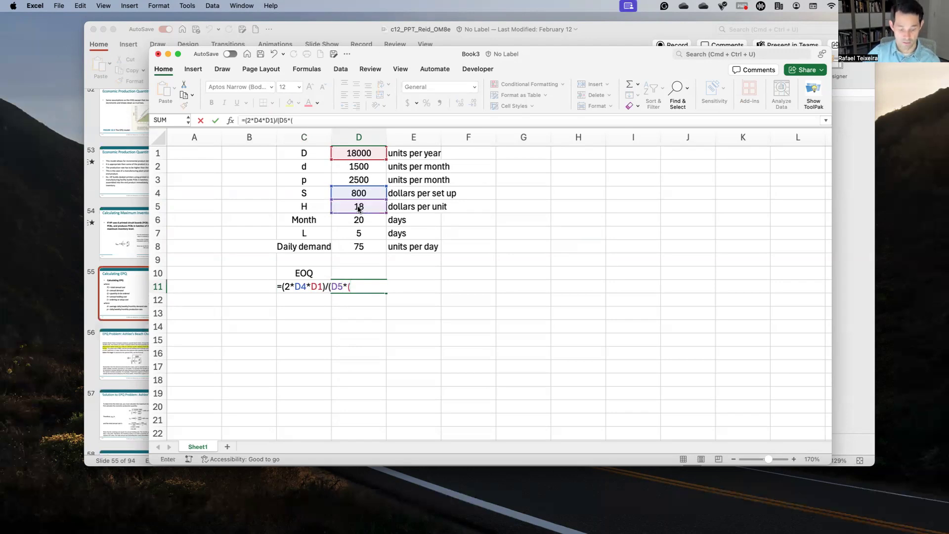
{"action": "type", "text": "1-("}
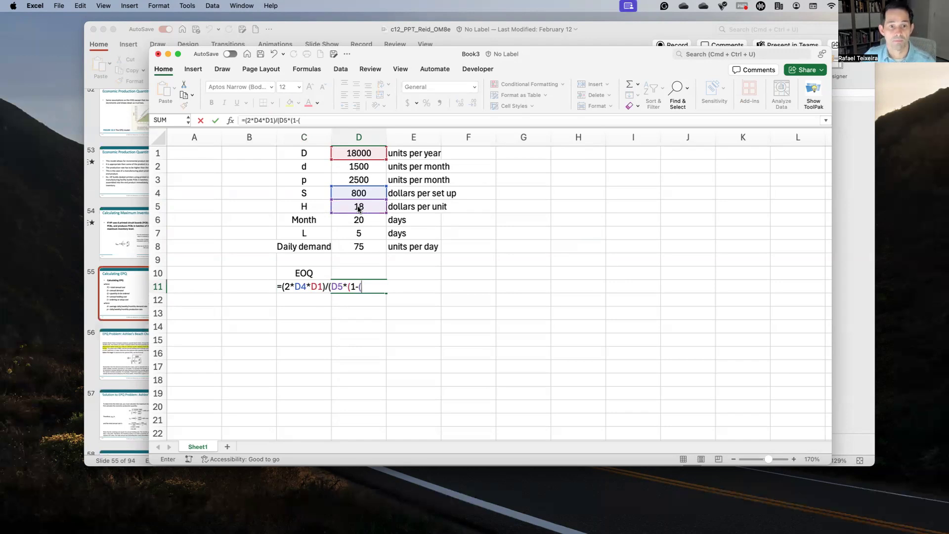
{"action": "left_click", "coordinate": [355, 170]}
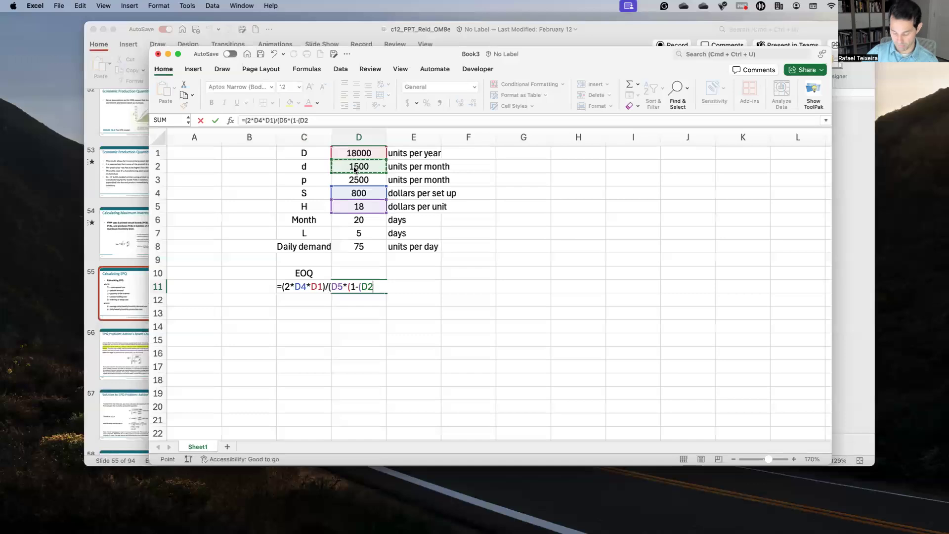
{"action": "type", "text": "/"}
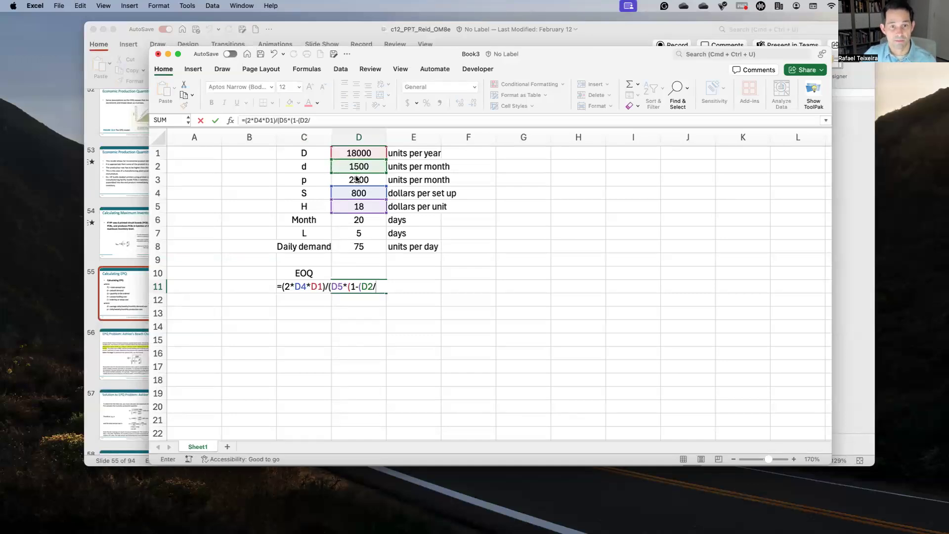
{"action": "left_click", "coordinate": [356, 179]}
{"action": "type", "text": "))"}
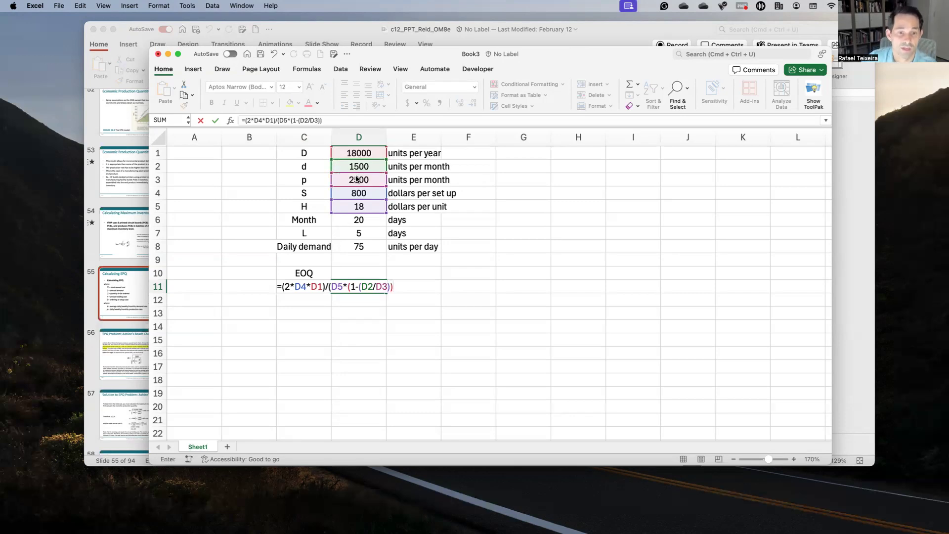
{"action": "type", "text": ")"}
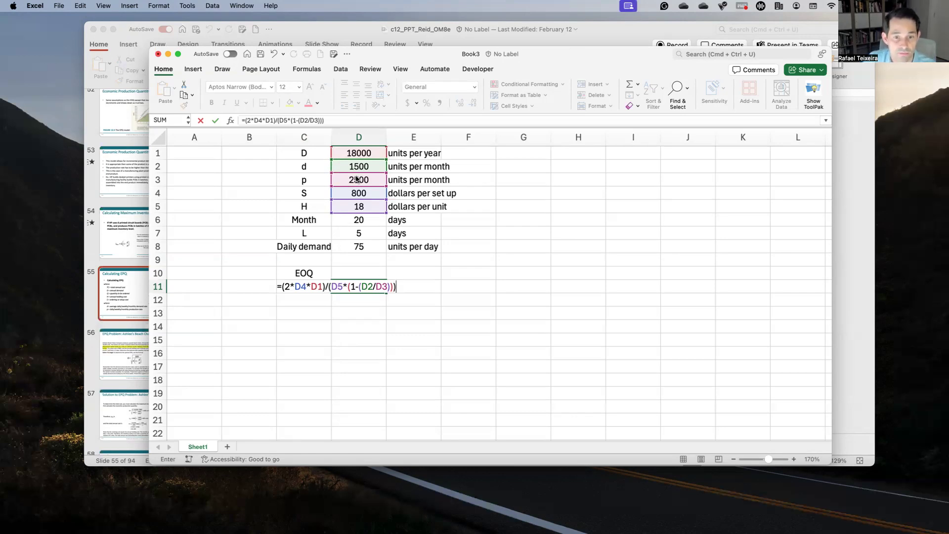
{"action": "key", "text": "Left"}
{"action": "key", "text": "Right"}
{"action": "key", "text": "Down"}
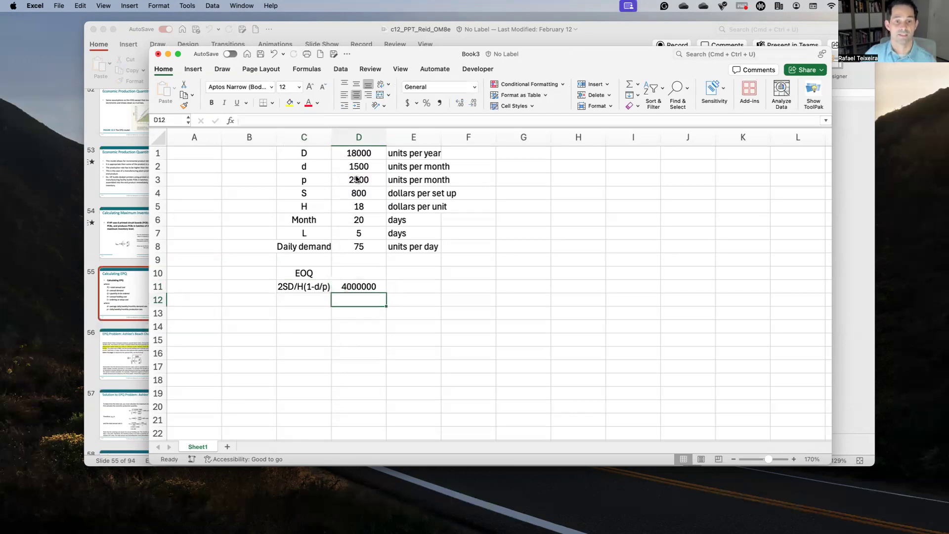
Step: Label cell C12 "Sqrt" and calculate the square root of D11 in cell D12
{"action": "key", "text": "Left"}
{"action": "type", "text": "Sqrt"}
{"action": "key", "text": "Right"}
{"action": "key", "text": "Right"}
{"action": "key", "text": "Left"}
{"action": "type", "text": "=sq"}
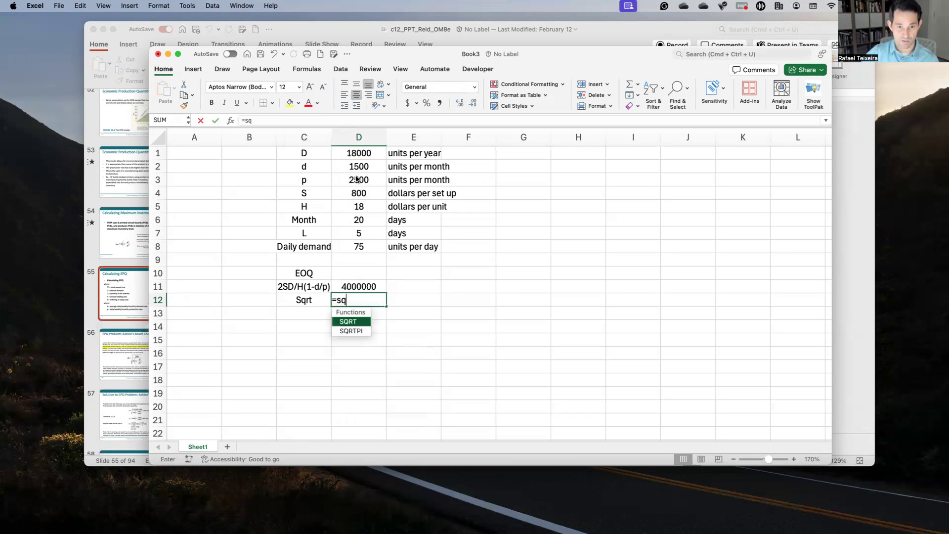
{"action": "key", "text": "Tab"}
{"action": "key", "text": "Up"}
{"action": "key", "text": "Return"}
Step: Enter the note "<-- This is Q" in cell E12 beside the square root result
{"action": "key", "text": "Up"}
{"action": "key", "text": "Right"}
{"action": "type", "text": "<"}
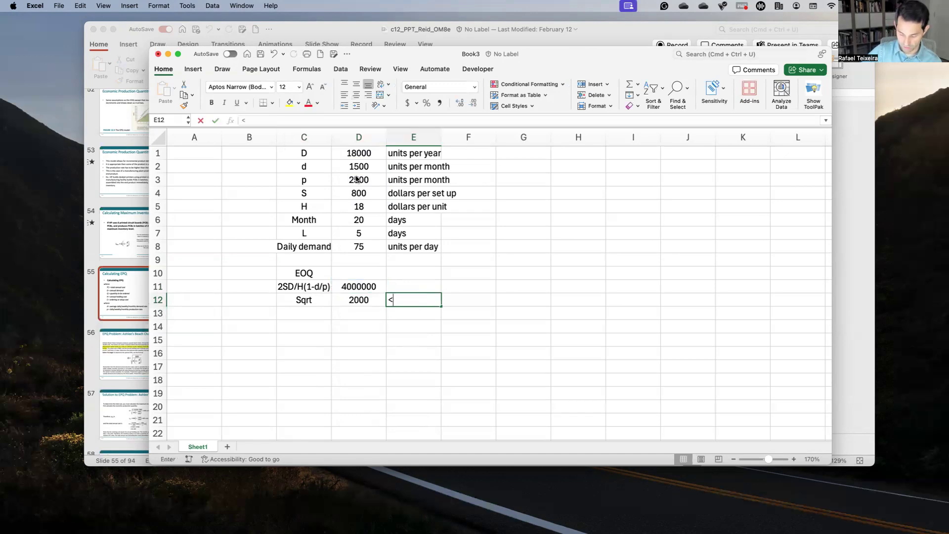
{"action": "type", "text": "-- This i"}
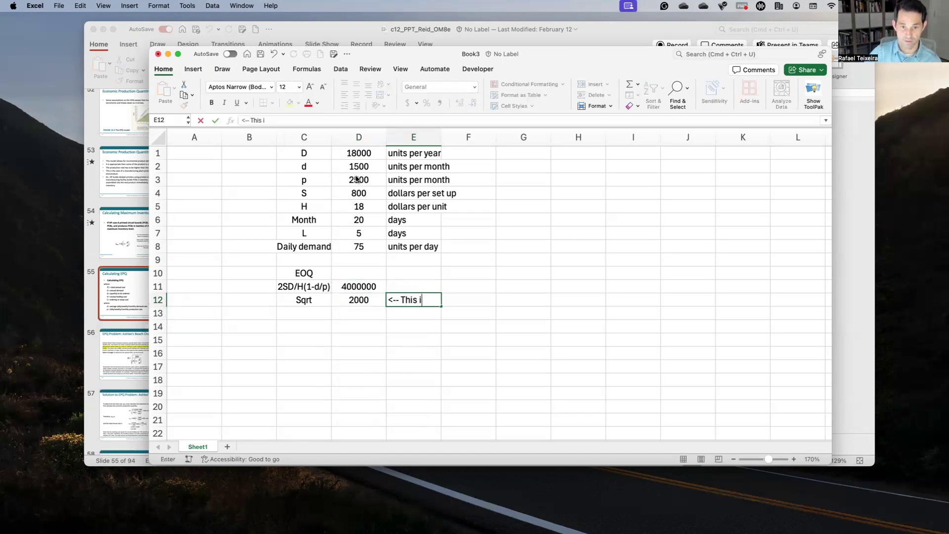
{"action": "type", "text": "s Q"}
{"action": "key", "text": "Return"}
Step: Select cell C14, review the problem on PowerPoint slide 56 and the formulas on slide 55, and return to the Excel worksheet
{"action": "key", "text": "Up"}
{"action": "key", "text": "Left"}
{"action": "key", "text": "Down"}
{"action": "key", "text": "Down"}
{"action": "key", "text": "Left"}
{"action": "key", "text": "super+Tab"}
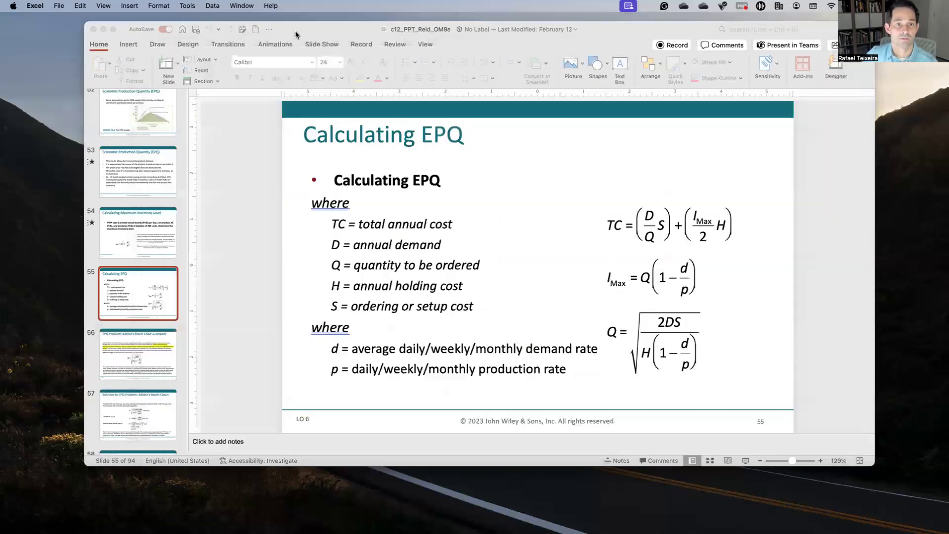
{"action": "left_click", "coordinate": [143, 344]}
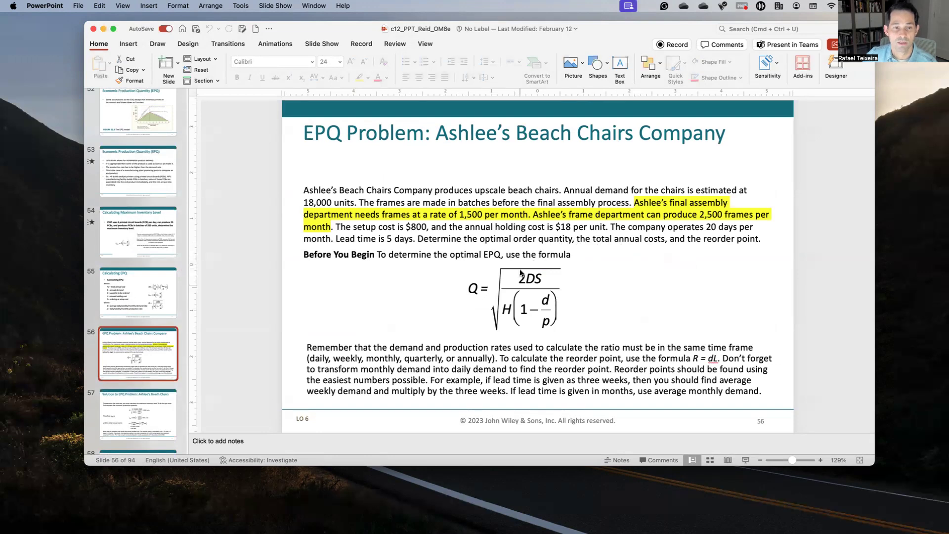
{"action": "left_click", "coordinate": [161, 305]}
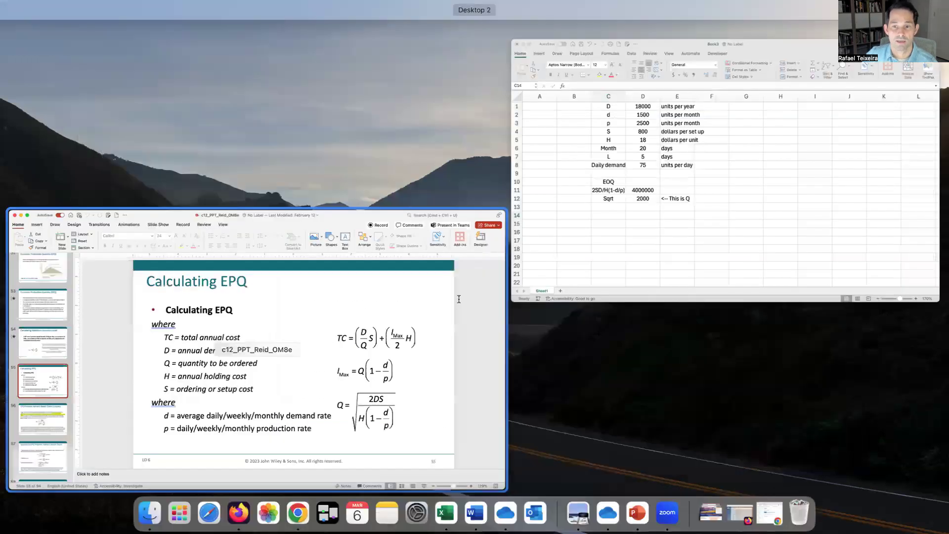
{"action": "left_click", "coordinate": [459, 301]}
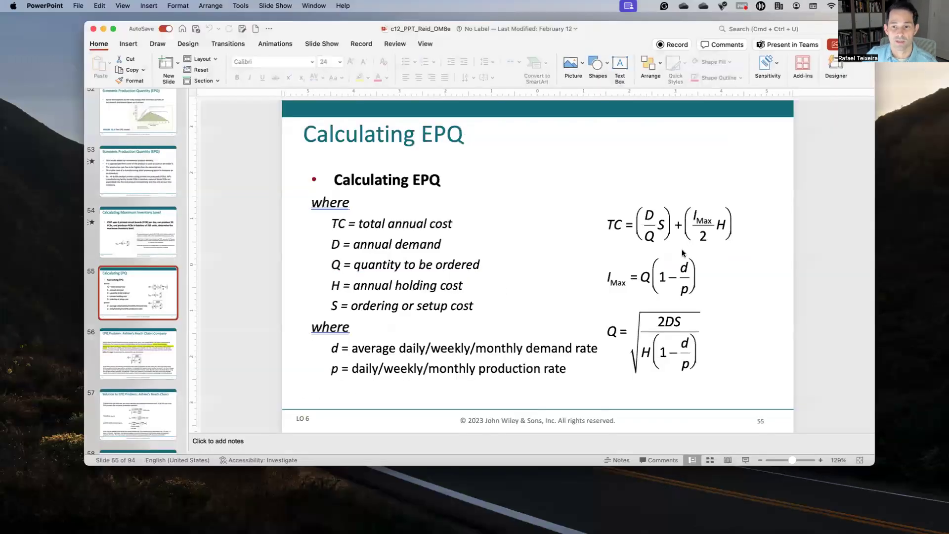
{"action": "key", "text": "ctrl+Up"}
{"action": "key", "text": "Escape"}
Step: Enter the heading "Total order cost" in cell C14
{"action": "type", "text": "Tt"}
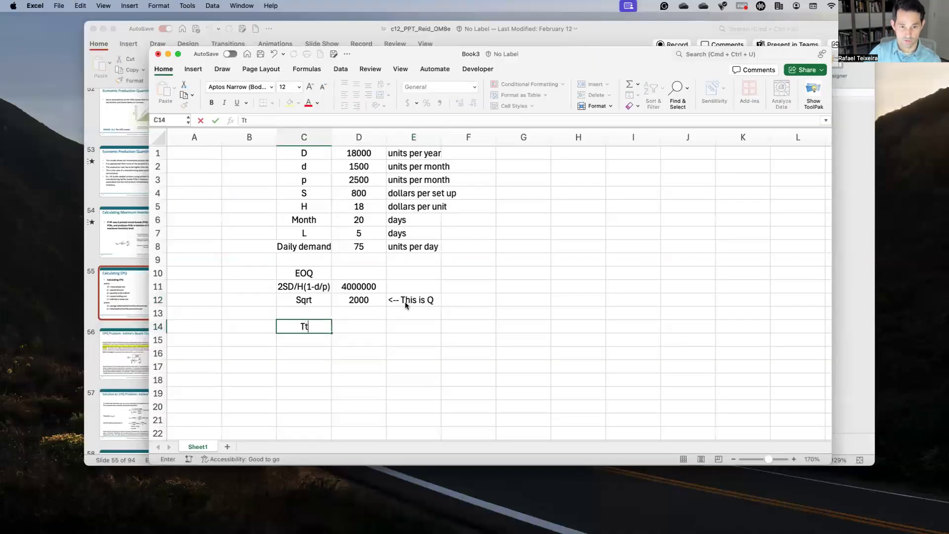
{"action": "key", "text": "BackSpace"}
{"action": "type", "text": "otal order cost"}
{"action": "key", "text": "Return"}
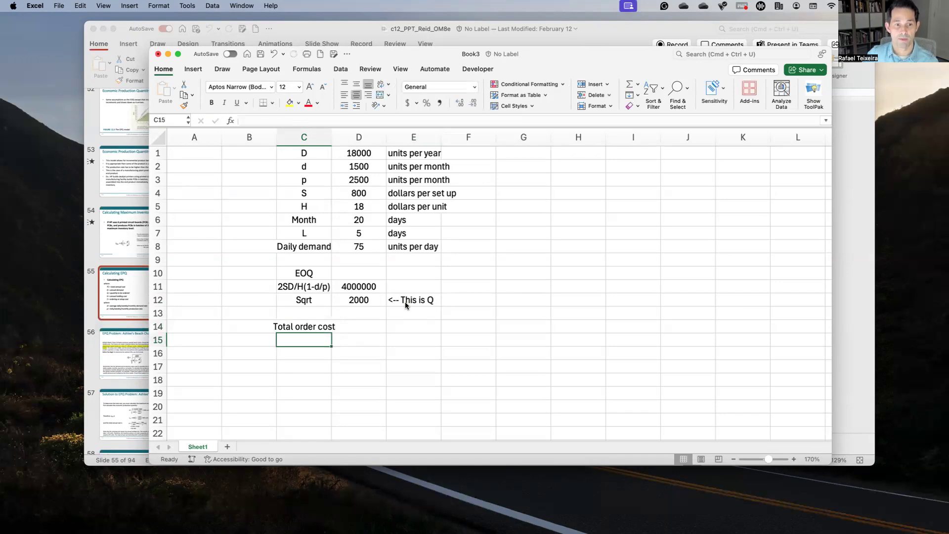
Step: Check the TC formula on the PowerPoint slide, and enter the expression label D/Q*S in Excel cell C15
{"action": "left_click", "coordinate": [582, 45]}
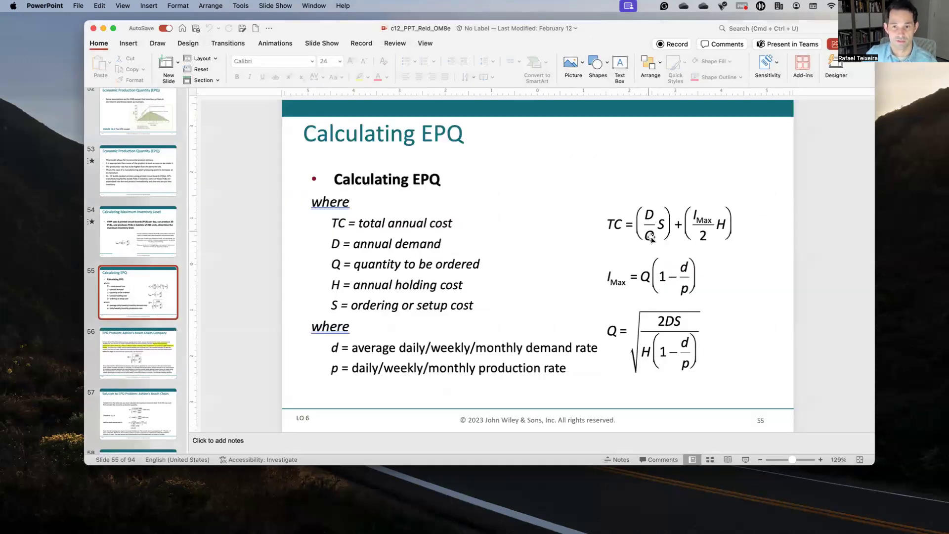
{"action": "key", "text": "ctrl+Up"}
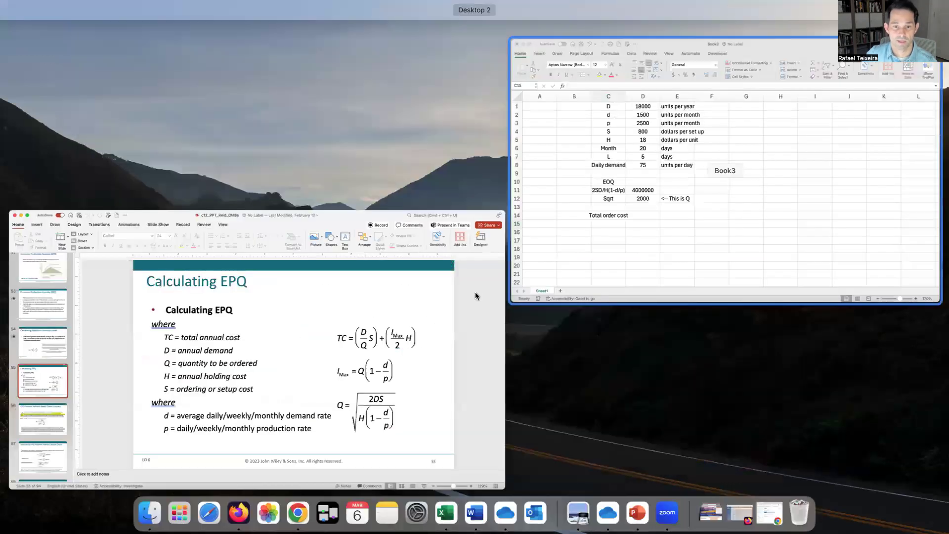
{"action": "left_click", "coordinate": [725, 170]}
{"action": "type", "text": "("}
{"action": "key", "text": "BackSpace"}
{"action": "type", "text": "D/Q*S"}
{"action": "key", "text": "Return"}
{"action": "key", "text": "Up"}
{"action": "key", "text": "Right"}
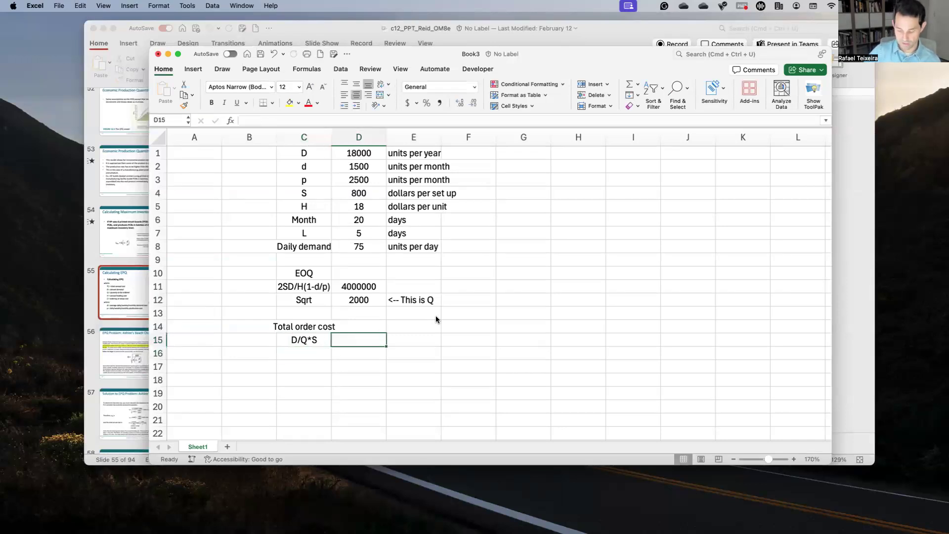
Step: Calculate the total order cost in cell D15 with the formula =(D1/D12)*D4
{"action": "type", "text": "=("}
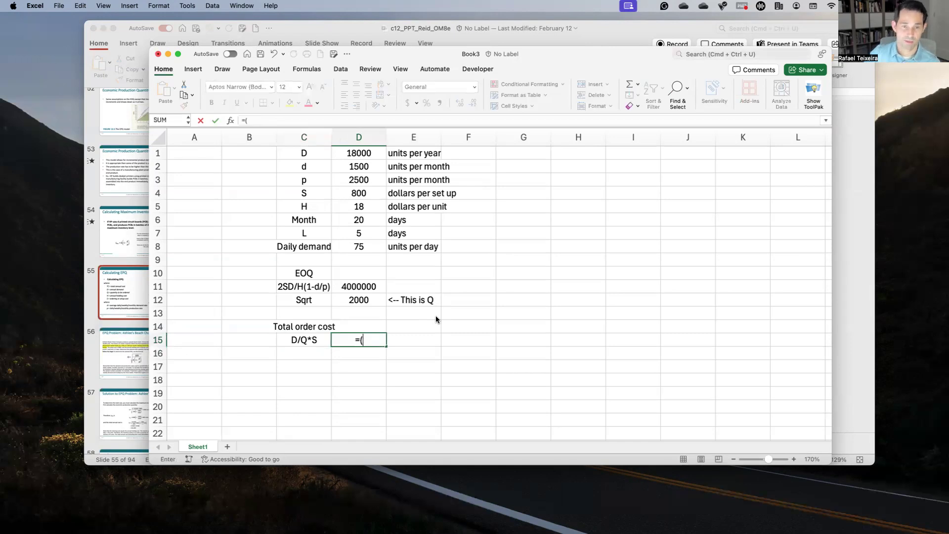
{"action": "left_click", "coordinate": [372, 158]}
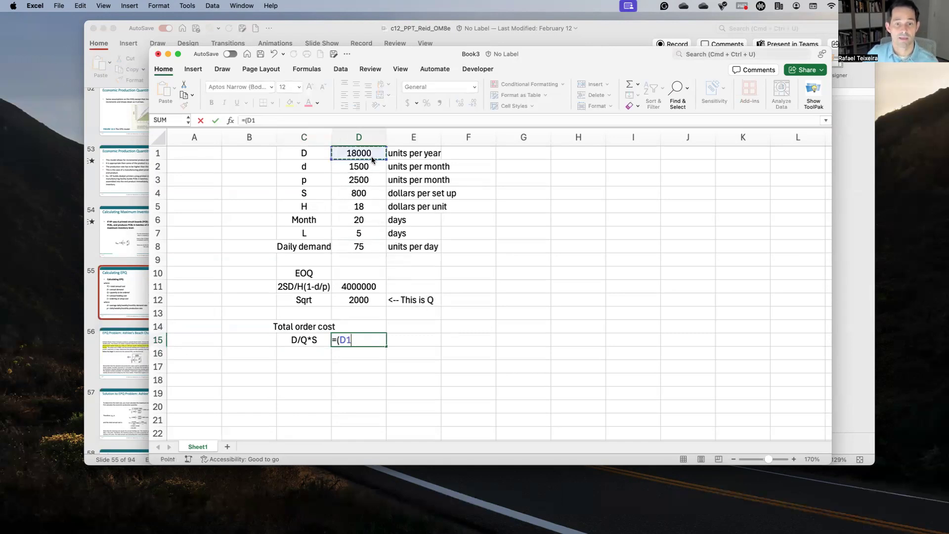
{"action": "type", "text": "/"}
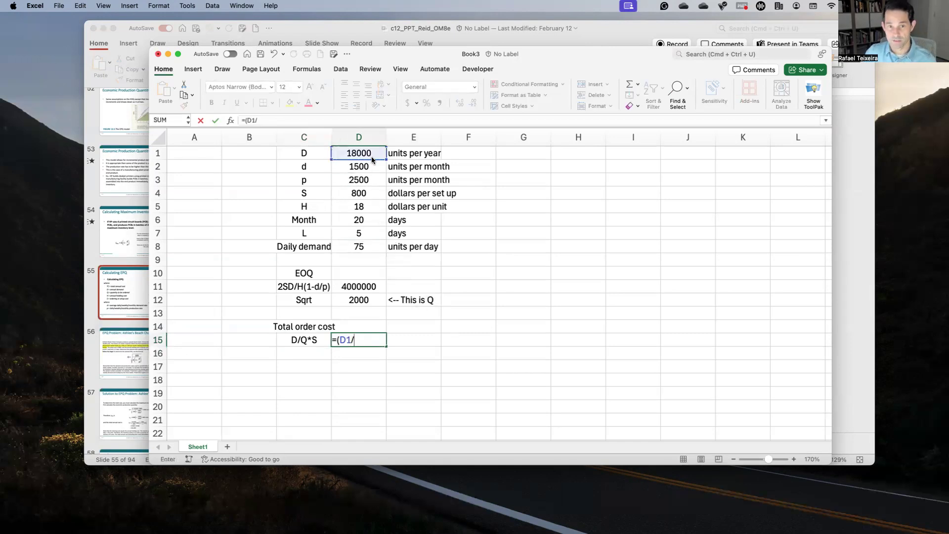
{"action": "left_click", "coordinate": [369, 297]}
{"action": "type", "text": ")*"}
{"action": "left_click", "coordinate": [359, 198]}
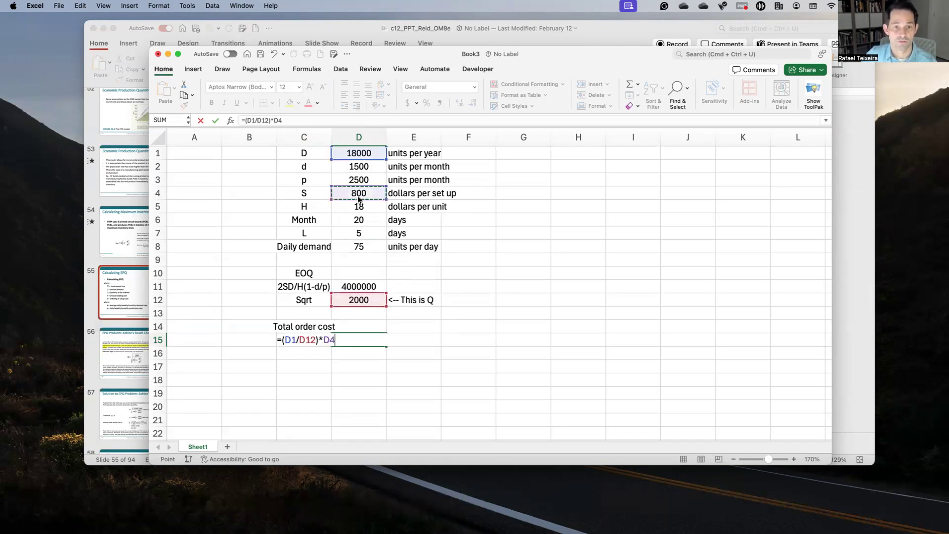
{"action": "key", "text": "Return"}
Step: Enter the heading "Total holding cost" in cell C17
{"action": "key", "text": "Down"}
{"action": "key", "text": "Left"}
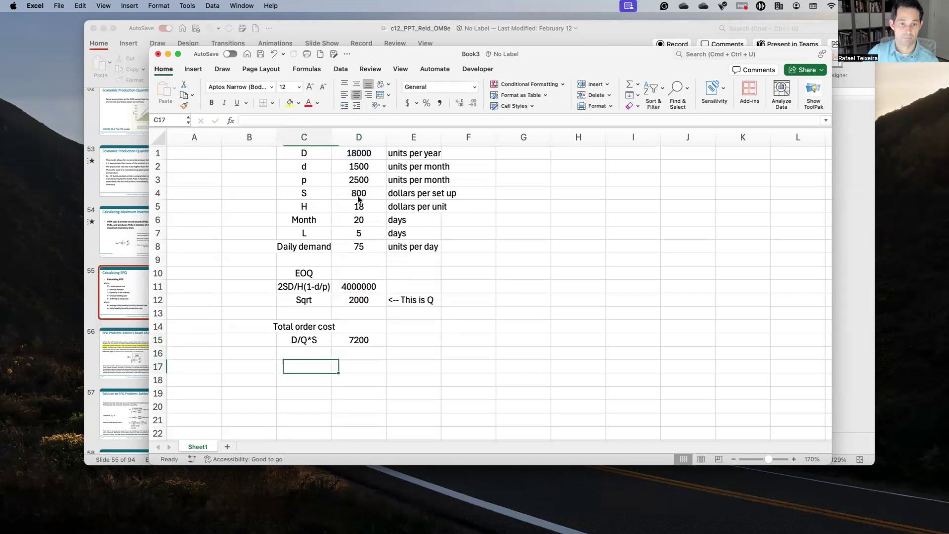
{"action": "type", "text": "Total holding cost"}
{"action": "key", "text": "Return"}
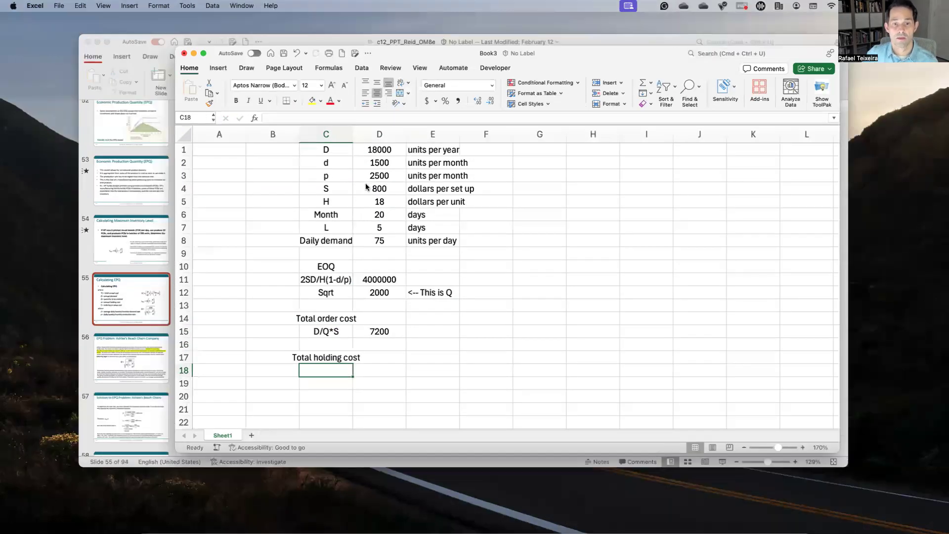
Step: Check the maximum inventory formula on the PowerPoint Calculating EPQ slide, and enter the label "Imax" in Excel cell C18
{"action": "left_click", "coordinate": [355, 276]}
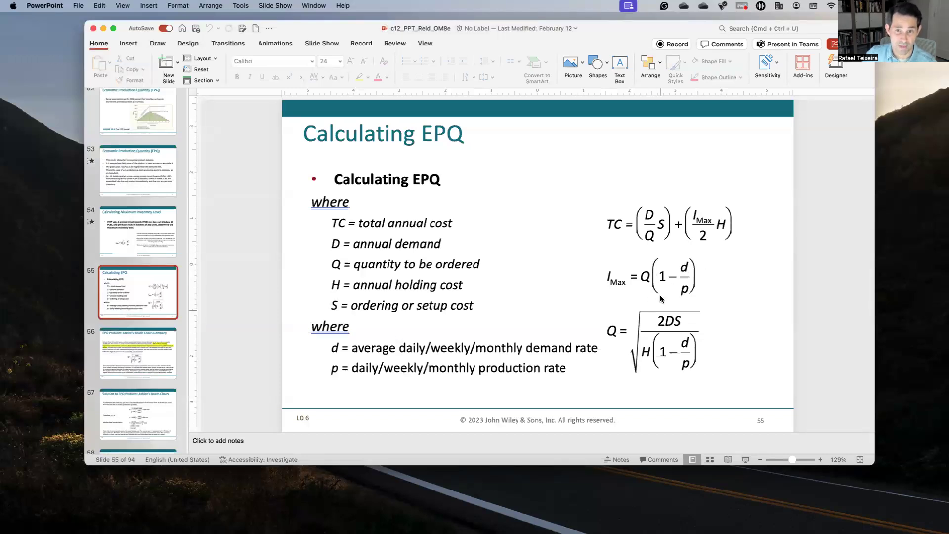
{"action": "key", "text": "ctrl+Up"}
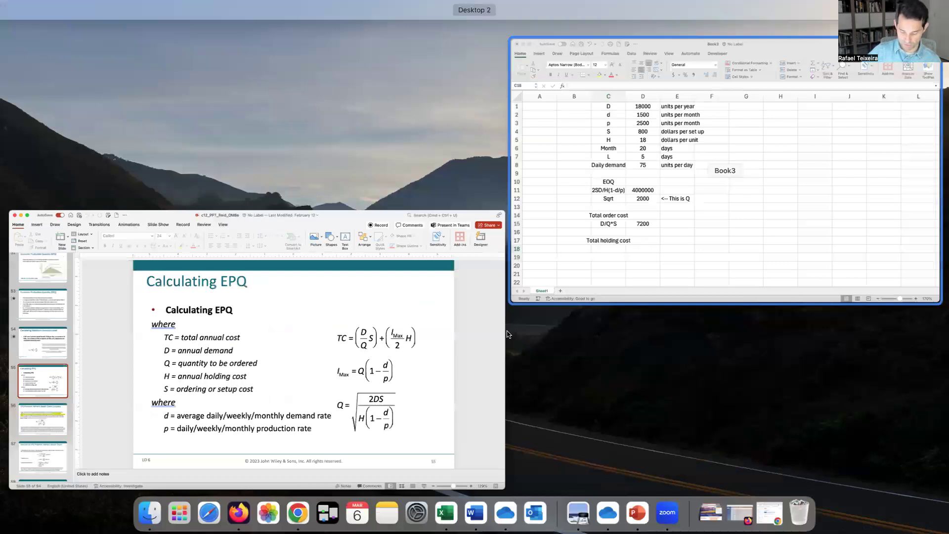
{"action": "left_click", "coordinate": [508, 334]}
{"action": "type", "text": "Imax"}
{"action": "key", "text": "Tab"}
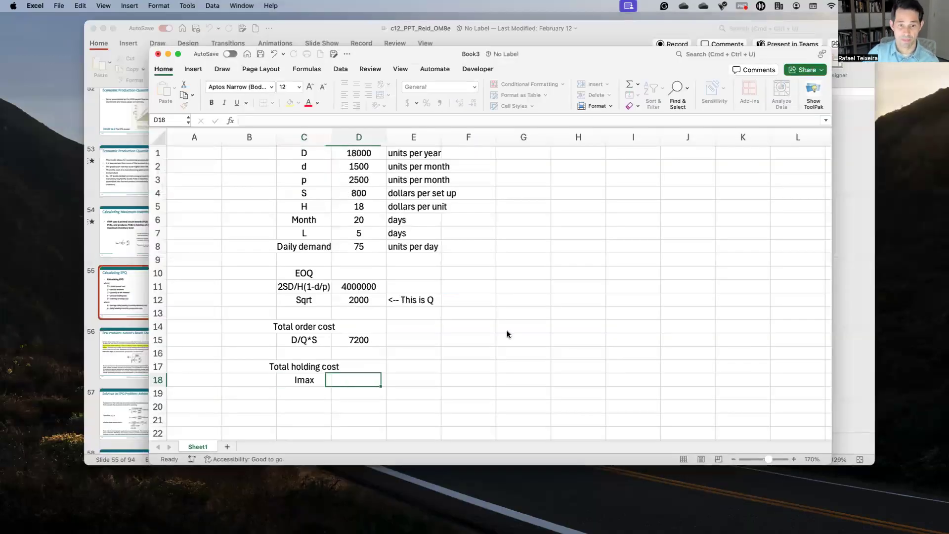
{"action": "key", "text": "Return"}
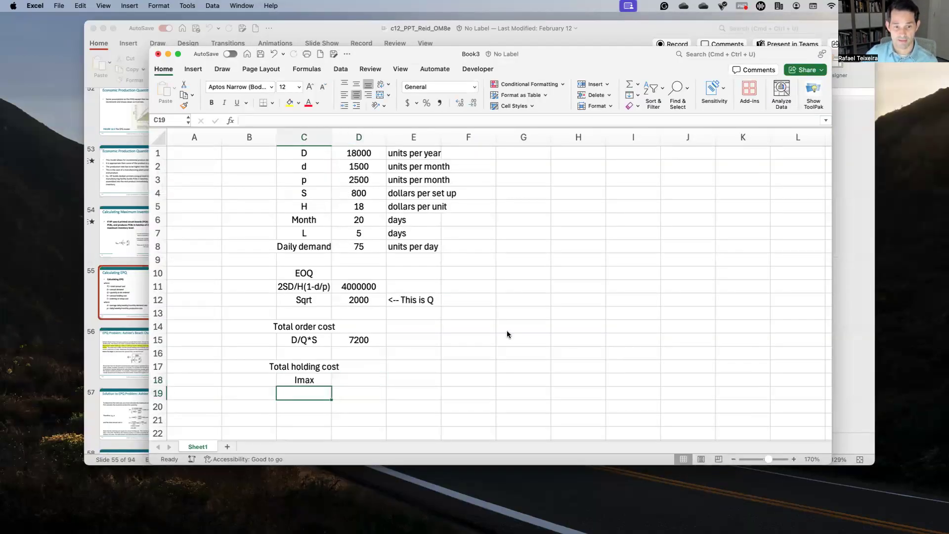
Step: Check the maximum inventory formula on the PowerPoint slide, and calculate Imax in Excel cell D18 with =D12*(1-(D2/D3))
{"action": "key", "text": "ctrl+Up"}
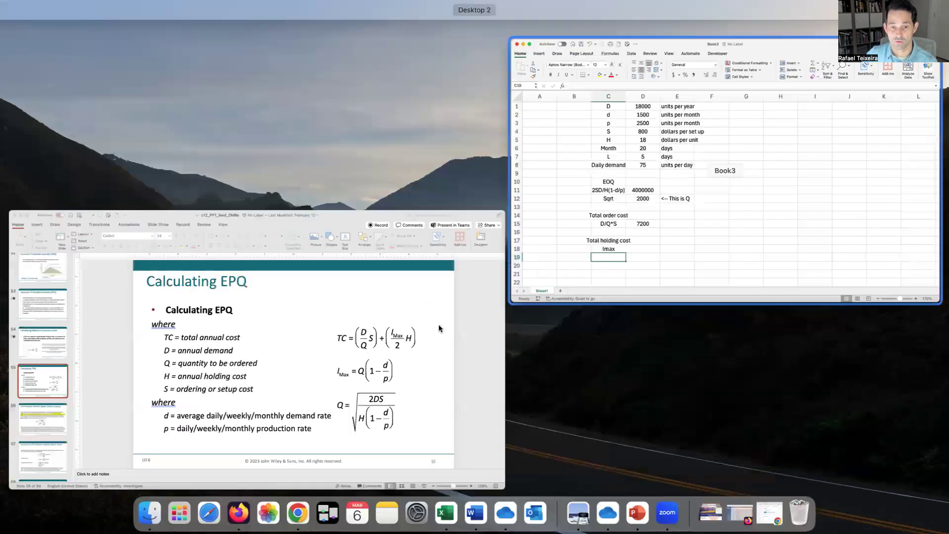
{"action": "left_click", "coordinate": [439, 325]}
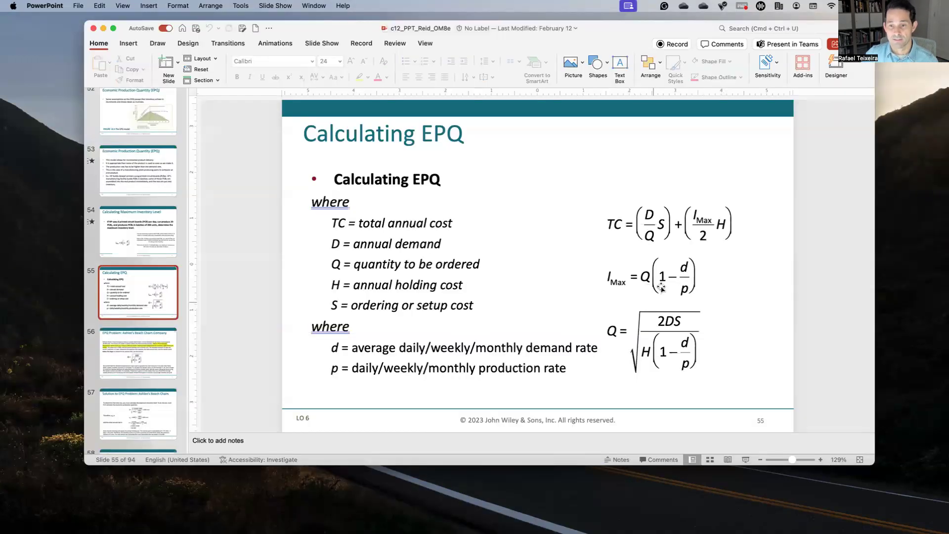
{"action": "key", "text": "ctrl+Up"}
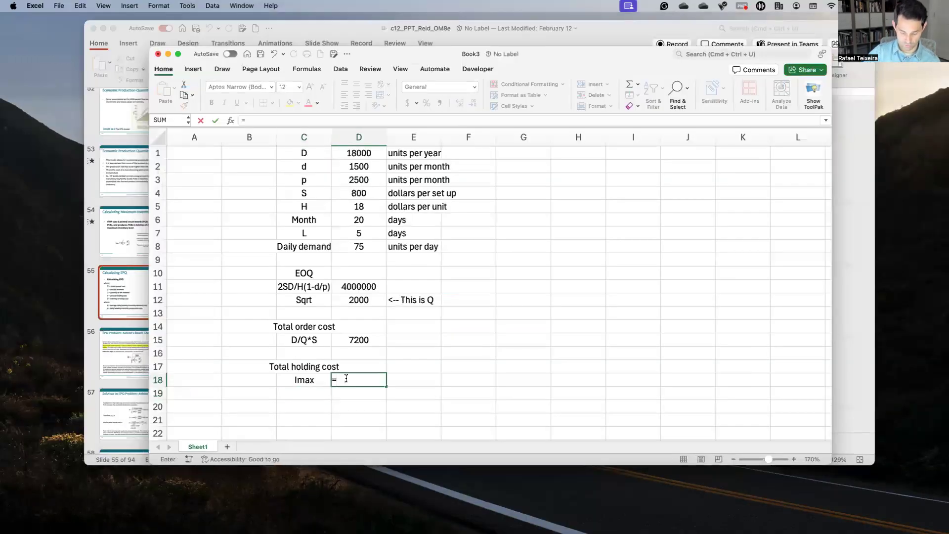
{"action": "left_click", "coordinate": [354, 299]}
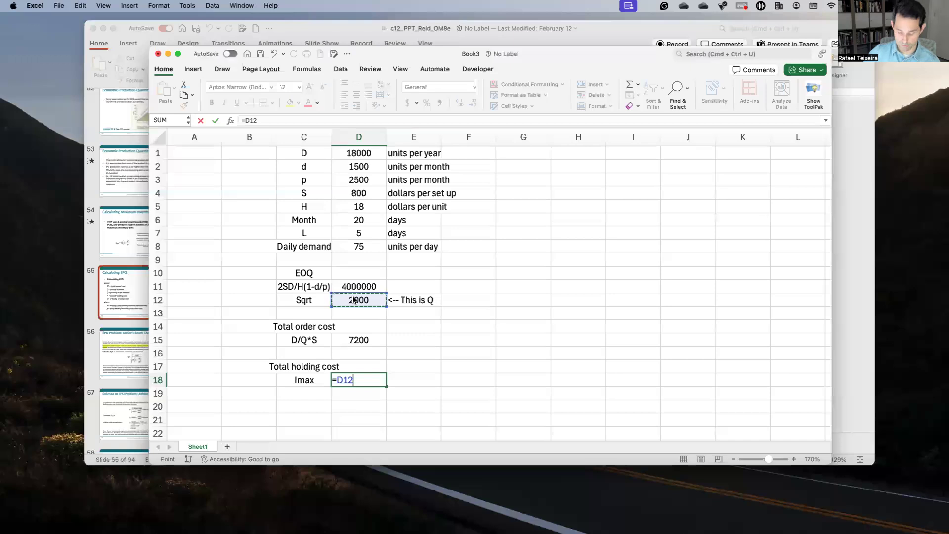
{"action": "type", "text": "*("}
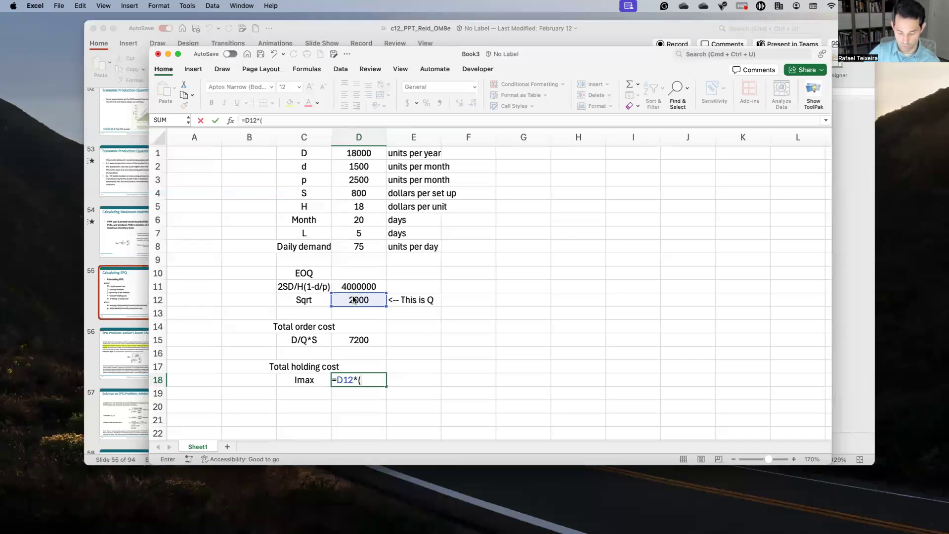
{"action": "type", "text": "1-"}
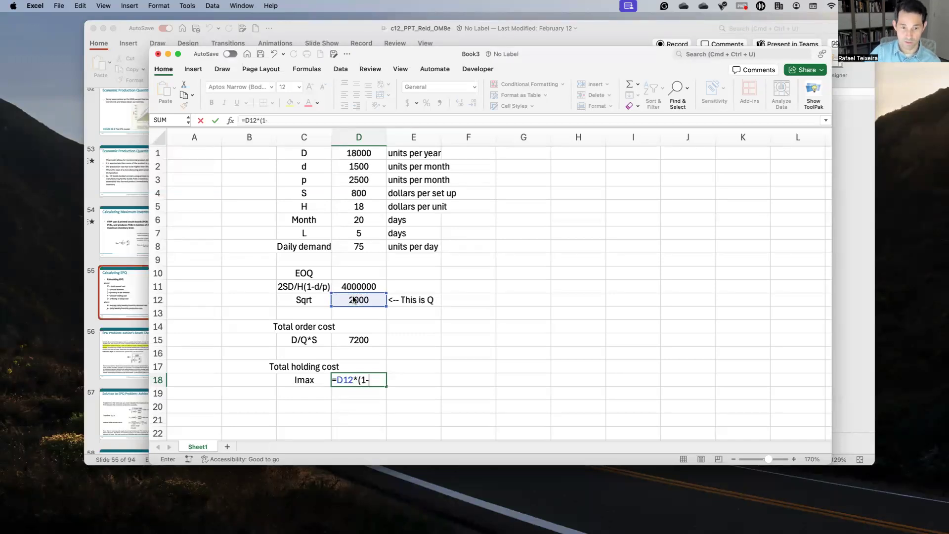
{"action": "type", "text": "("}
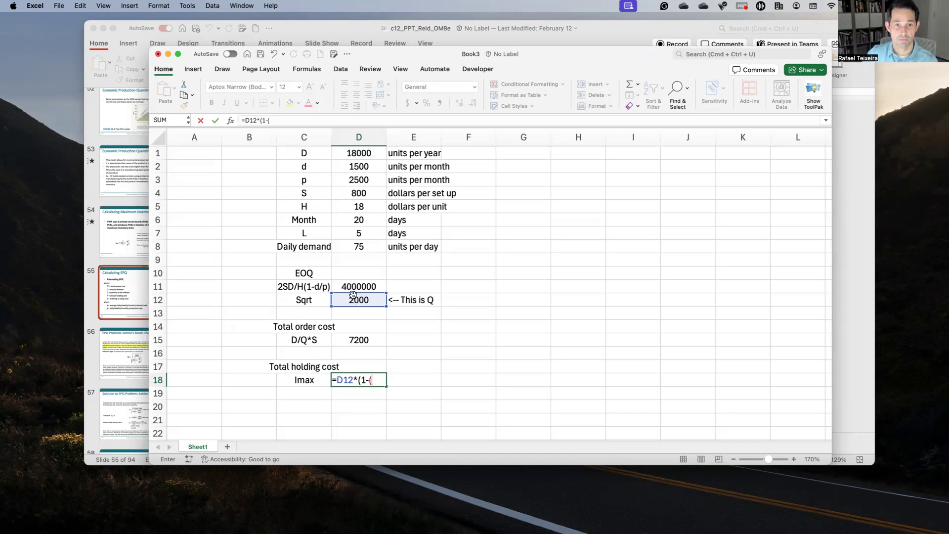
{"action": "left_click", "coordinate": [351, 171]}
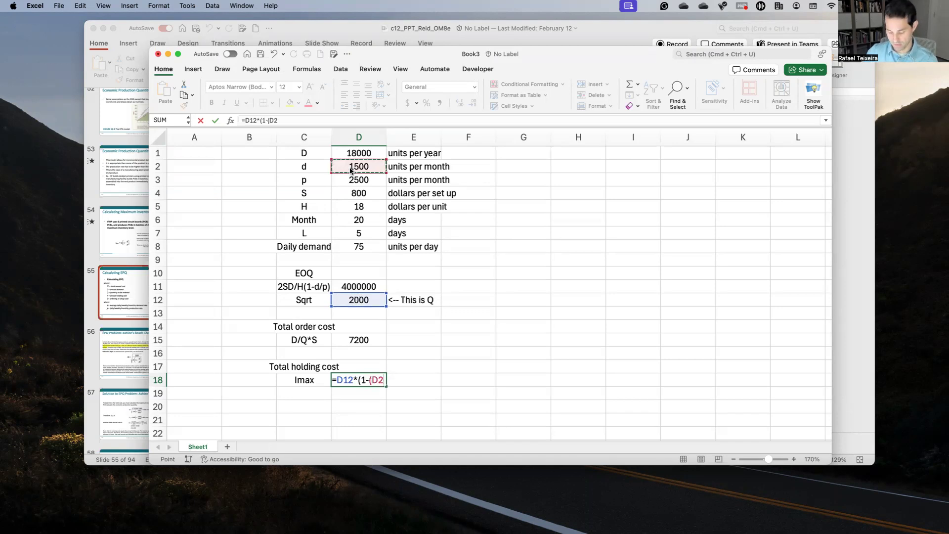
{"action": "type", "text": "/"}
{"action": "left_click", "coordinate": [354, 180]}
{"action": "type", "text": "))"}
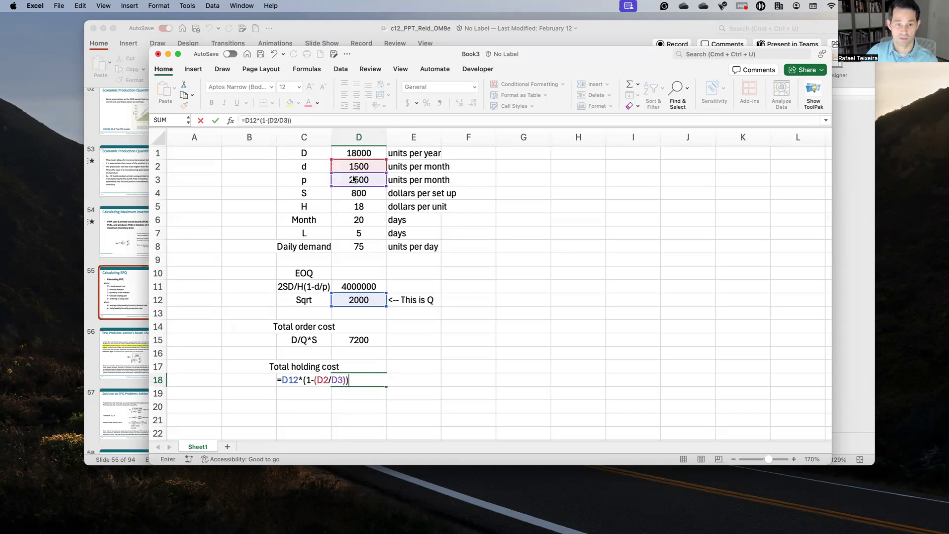
{"action": "key", "text": "Return"}
Step: Recheck the Imax formula on the PowerPoint slide, and enter the note "<-- This is my maximum inventory" in Excel cell E18
{"action": "key", "text": "ctrl+Up"}
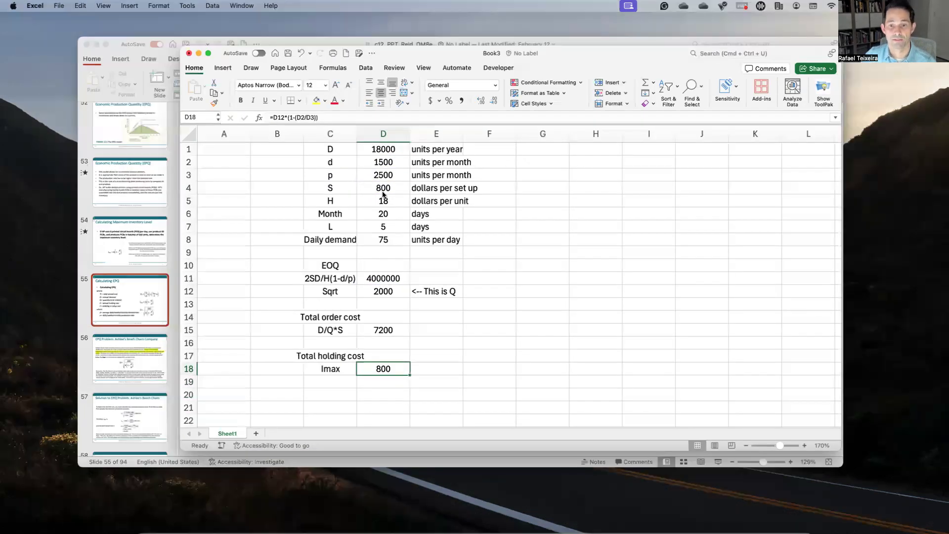
{"action": "left_click", "coordinate": [395, 272]}
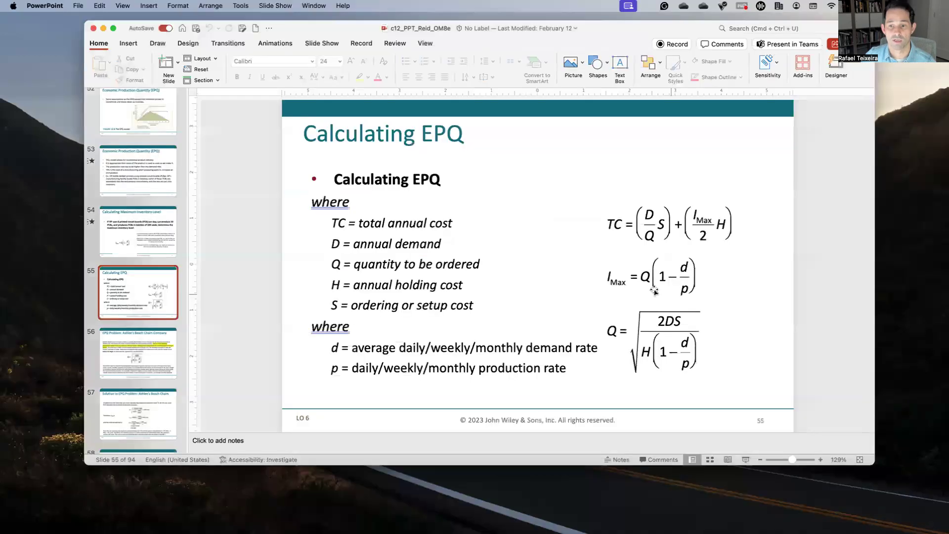
{"action": "key", "text": "ctrl+Up"}
{"action": "left_click", "coordinate": [654, 273]}
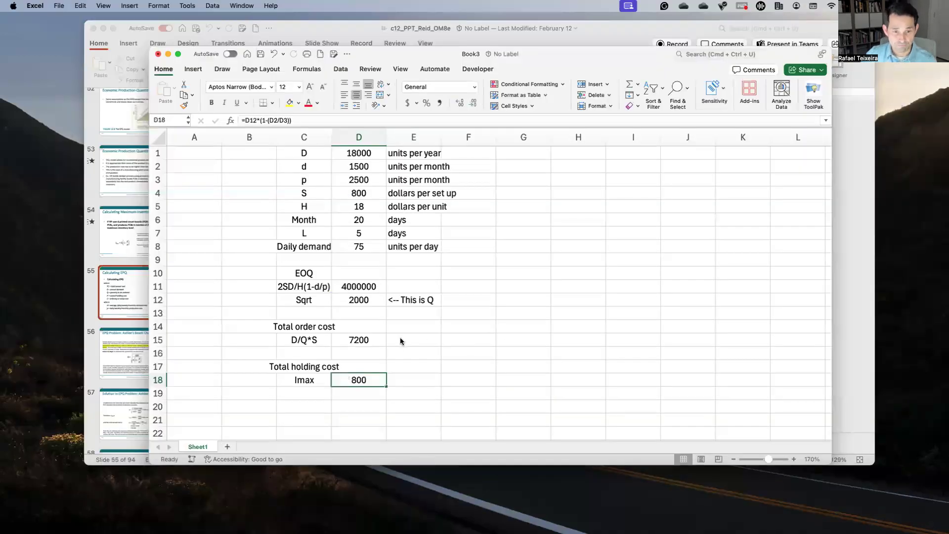
{"action": "left_click", "coordinate": [420, 379]}
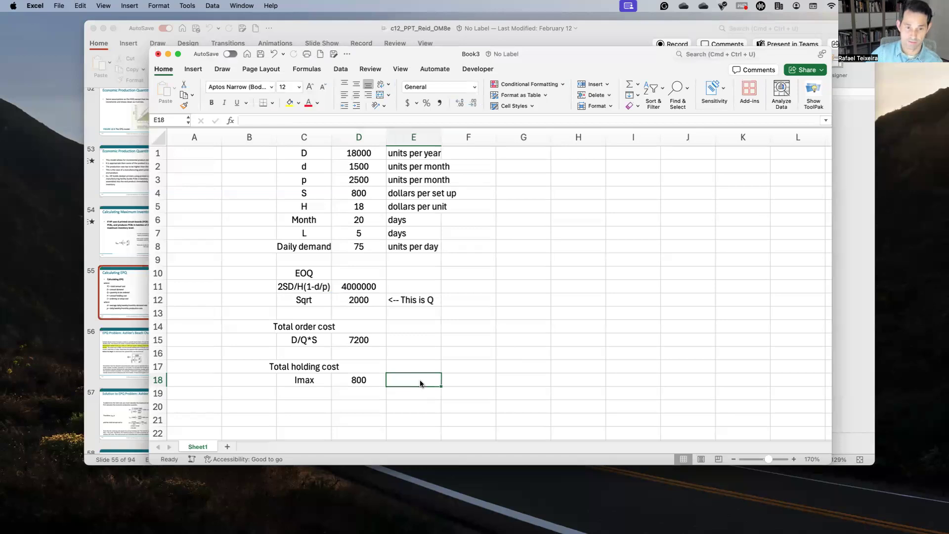
{"action": "key", "text": "Left"}
{"action": "key", "text": "Right"}
{"action": "type", "text": "<-- This is my maximum inventory"}
{"action": "key", "text": "Return"}
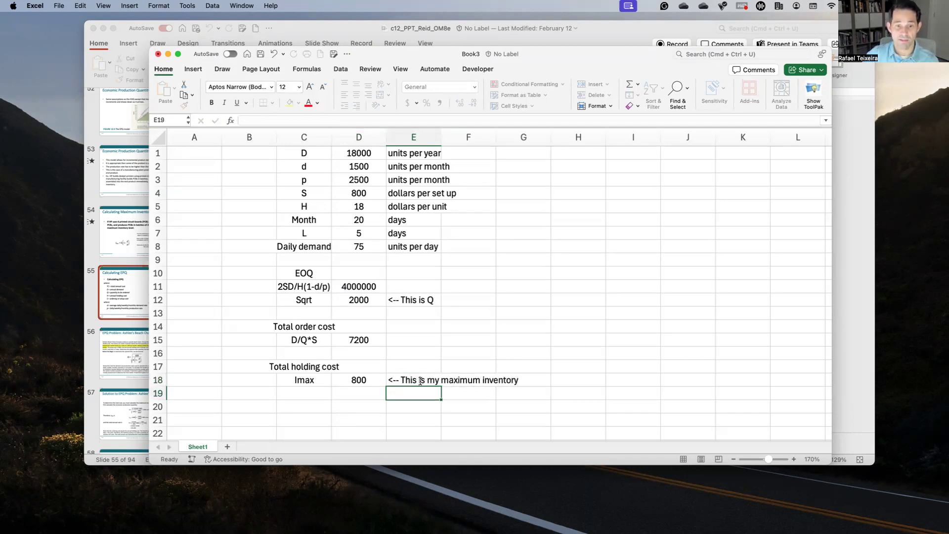
Step: Review the order quantity in D12, the total order cost in D15 and the maximum inventory in D18
{"action": "key", "text": "Up"}
{"action": "key", "text": "Up"}
{"action": "key", "text": "Up"}
{"action": "key", "text": "Up"}
{"action": "key", "text": "Up"}
{"action": "key", "text": "Up"}
{"action": "key", "text": "Up"}
{"action": "key", "text": "Left"}
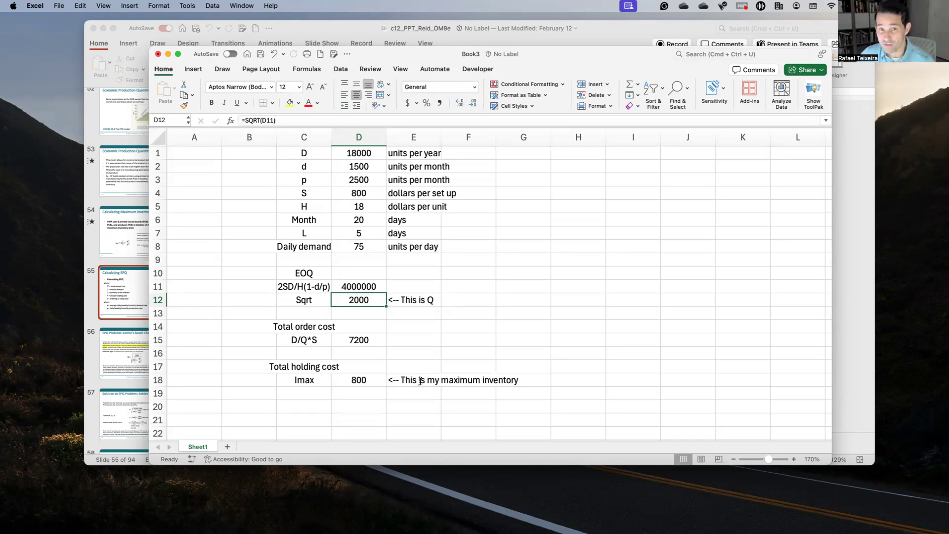
{"action": "key", "text": "Down"}
{"action": "key", "text": "Down"}
{"action": "key", "text": "Down"}
{"action": "key", "text": "Down"}
{"action": "key", "text": "Down"}
{"action": "key", "text": "Down"}
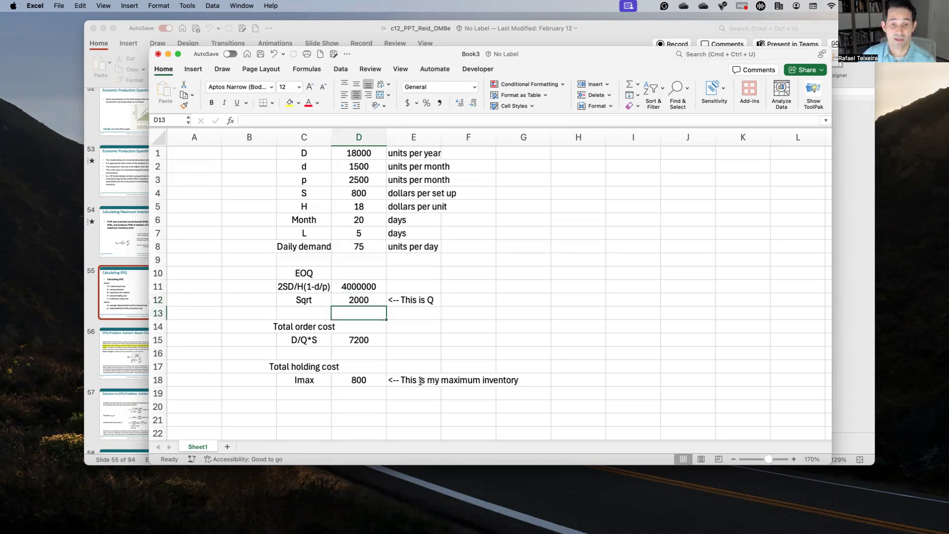
{"action": "key", "text": "Up"}
{"action": "key", "text": "Up"}
{"action": "key", "text": "Up"}
{"action": "key", "text": "Up"}
{"action": "key", "text": "Up"}
{"action": "key", "text": "Up"}
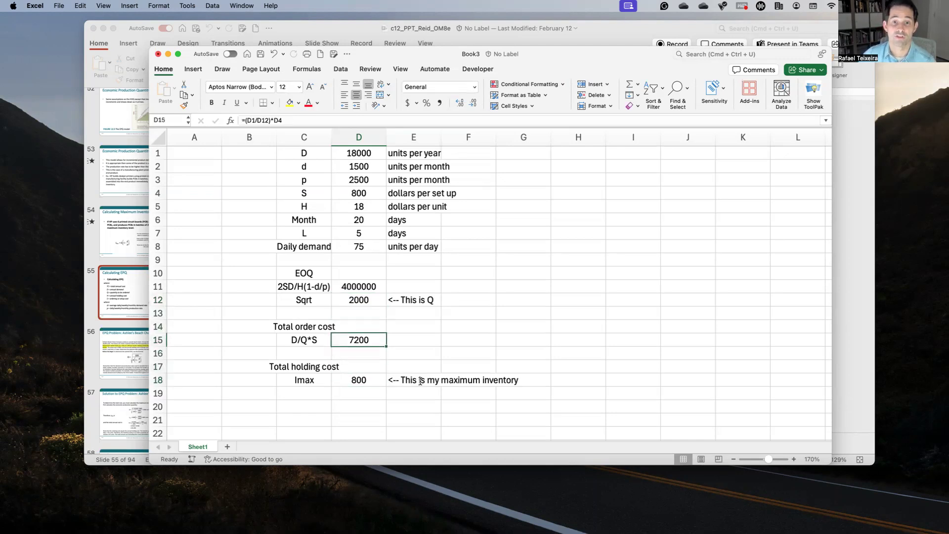
{"action": "key", "text": "Down"}
{"action": "key", "text": "Down"}
{"action": "key", "text": "Down"}
{"action": "key", "text": "Down"}
{"action": "key", "text": "Down"}
{"action": "key", "text": "Down"}
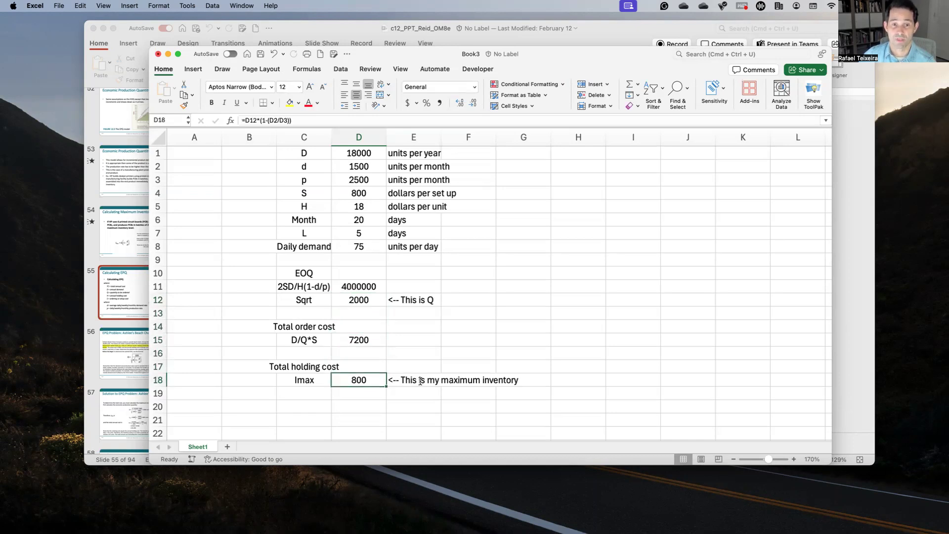
Step: Check the holding cost term of the TC formula on the PowerPoint slide, and enter the label "Imax/2*H" in Excel cell C19
{"action": "key", "text": "Down"}
{"action": "key", "text": "Left"}
{"action": "key", "text": "Down"}
{"action": "key", "text": "Up"}
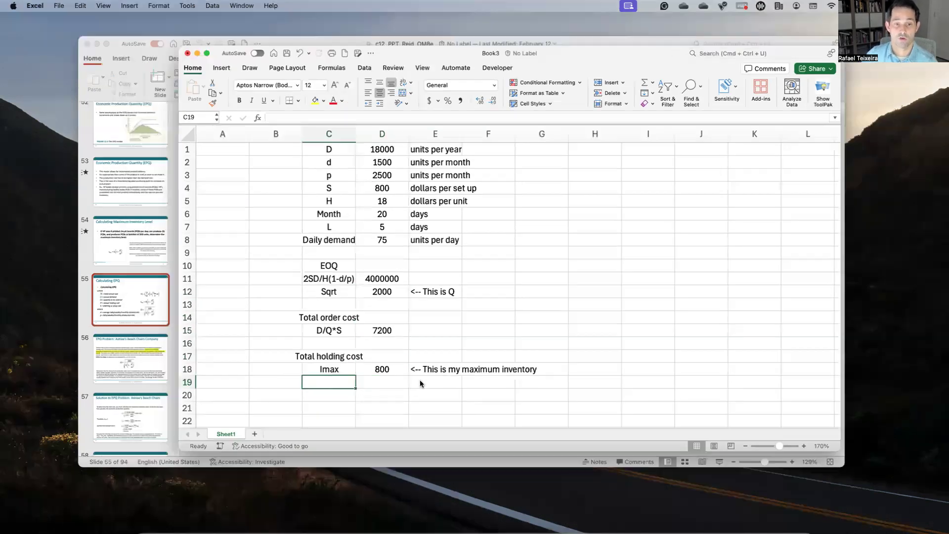
{"action": "left_click", "coordinate": [427, 401]}
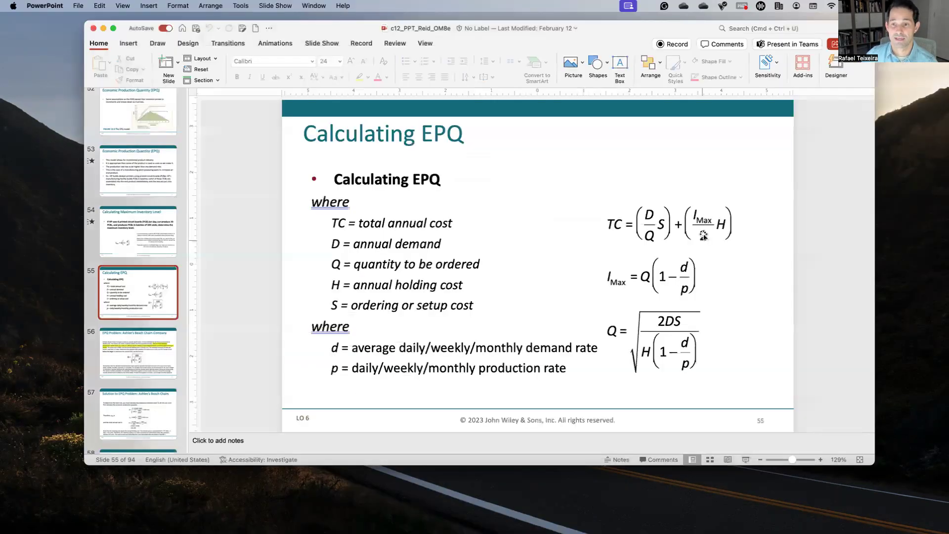
{"action": "key", "text": "ctrl+Up"}
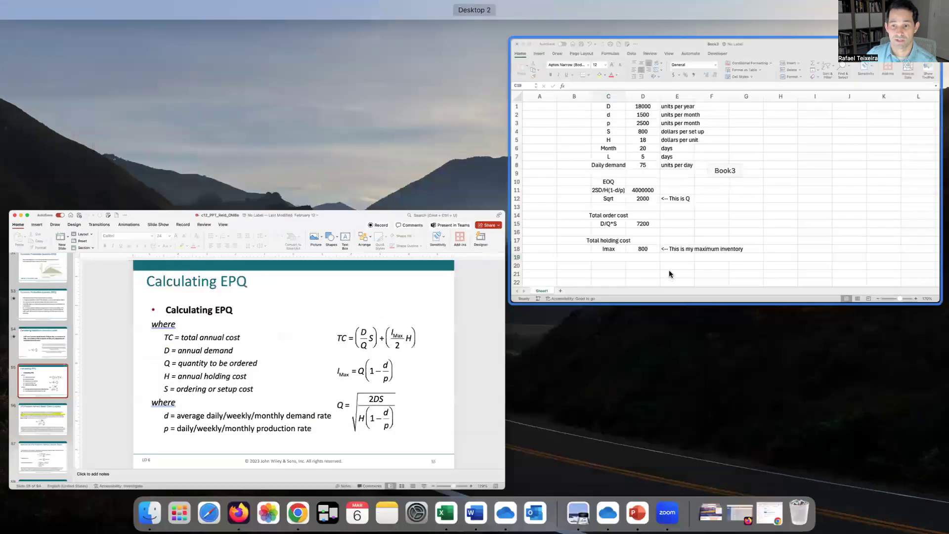
{"action": "left_click", "coordinate": [669, 271]}
{"action": "type", "text": "Imax"}
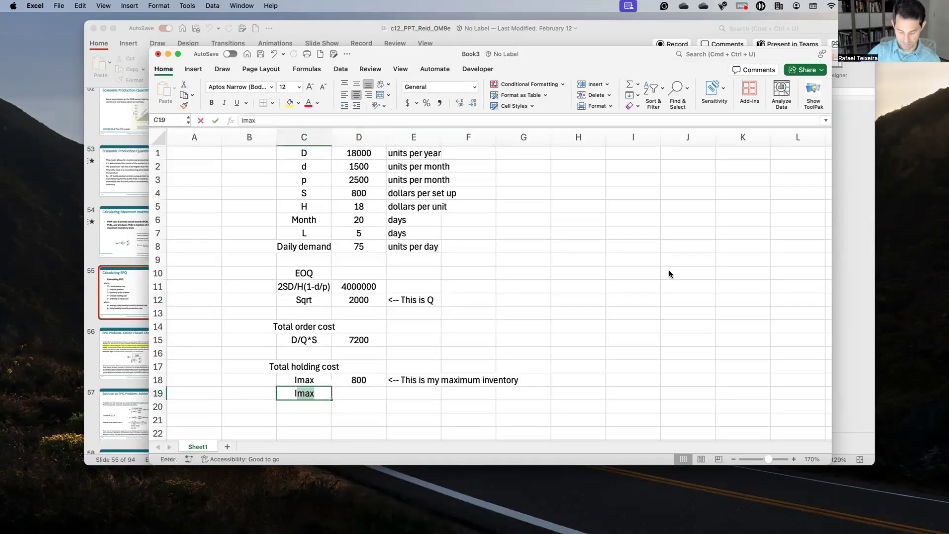
{"action": "type", "text": "/2"}
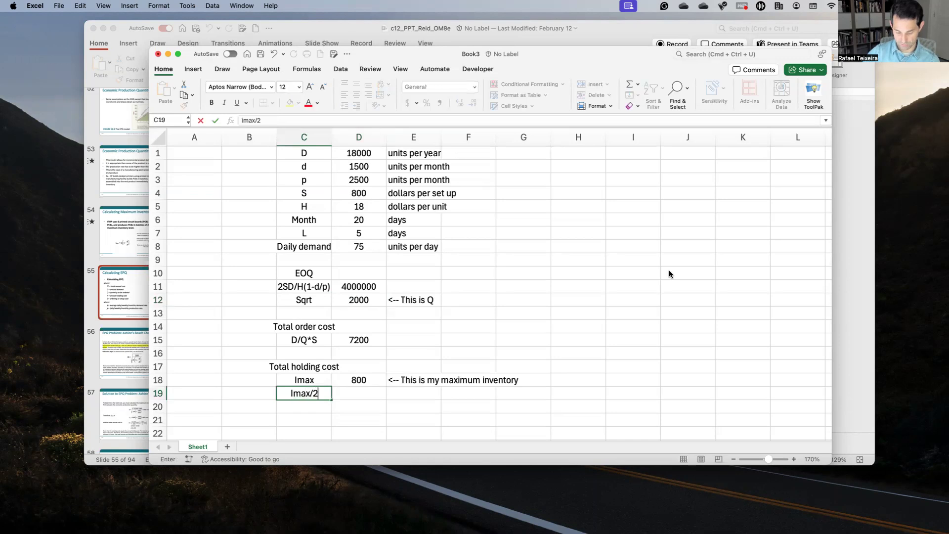
{"action": "type", "text": "*H"}
{"action": "key", "text": "Tab"}
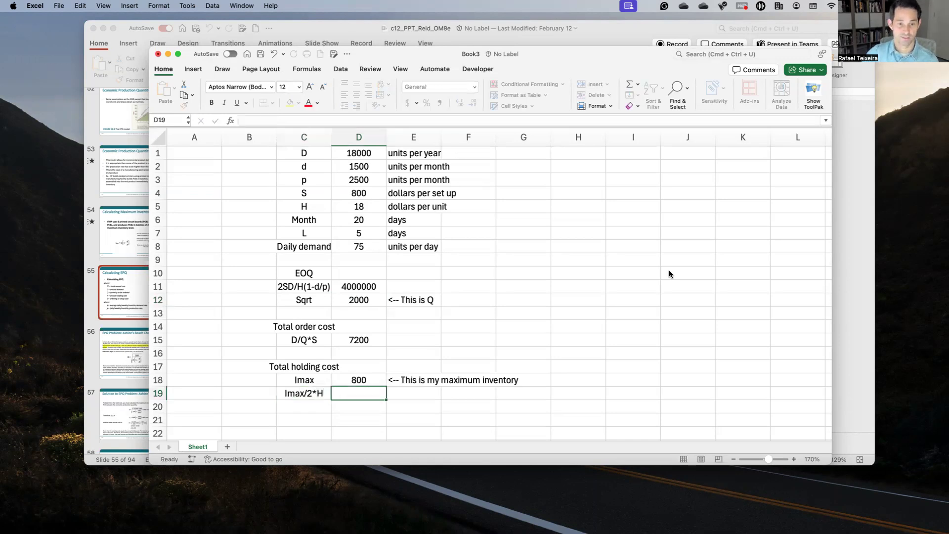
Step: Calculate the total holding cost in cell D19 with the formula =(D18/2)*D5
{"action": "type", "text": "=("}
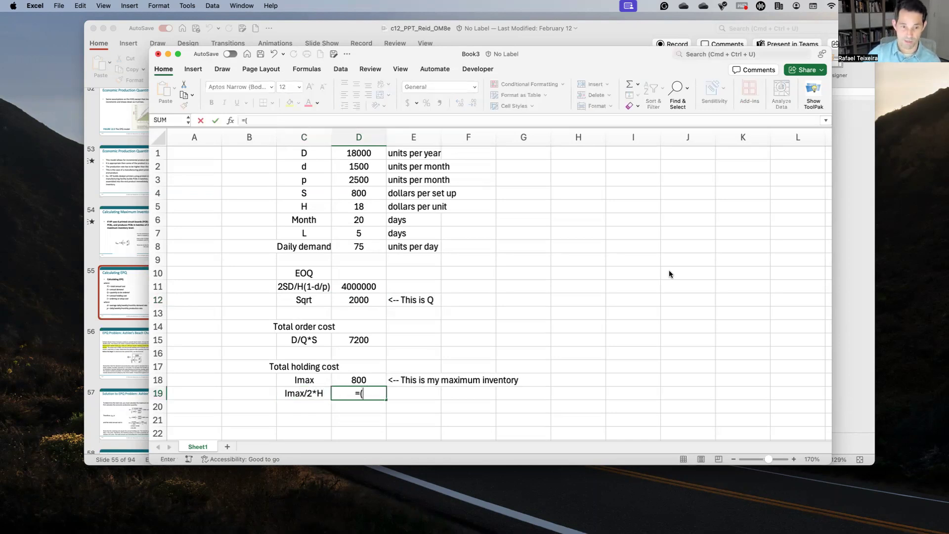
{"action": "key", "text": "Up"}
{"action": "type", "text": "/2)*"}
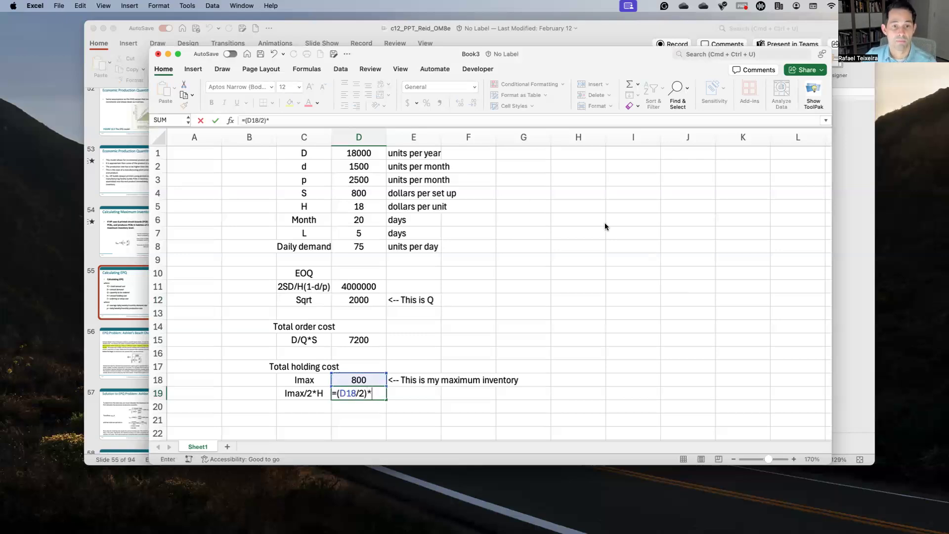
{"action": "left_click", "coordinate": [376, 208]}
{"action": "key", "text": "Return"}
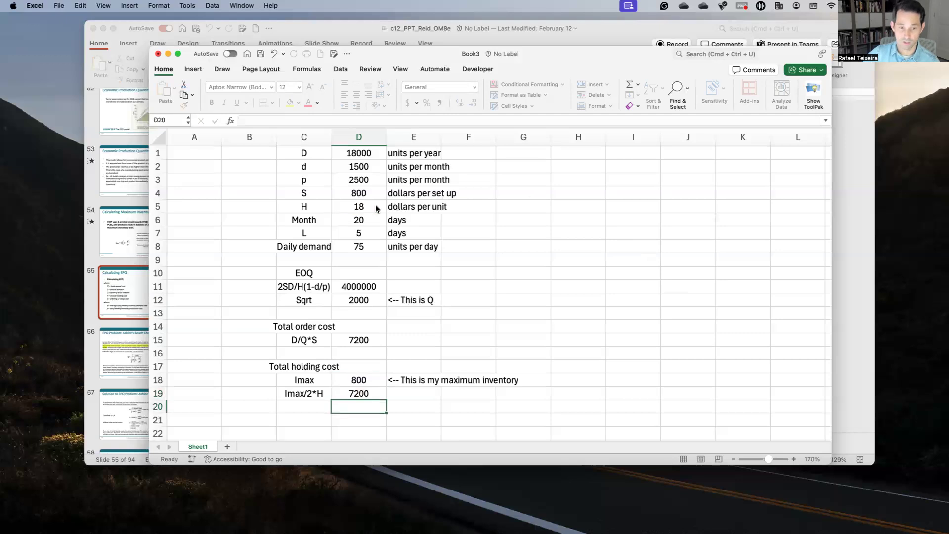
Step: Compare the total order cost in D15 with the total holding cost in D19
{"action": "key", "text": "Up"}
{"action": "key", "text": "Up"}
{"action": "key", "text": "Up"}
{"action": "key", "text": "Up"}
{"action": "key", "text": "Up"}
{"action": "key", "text": "shift+Down"}
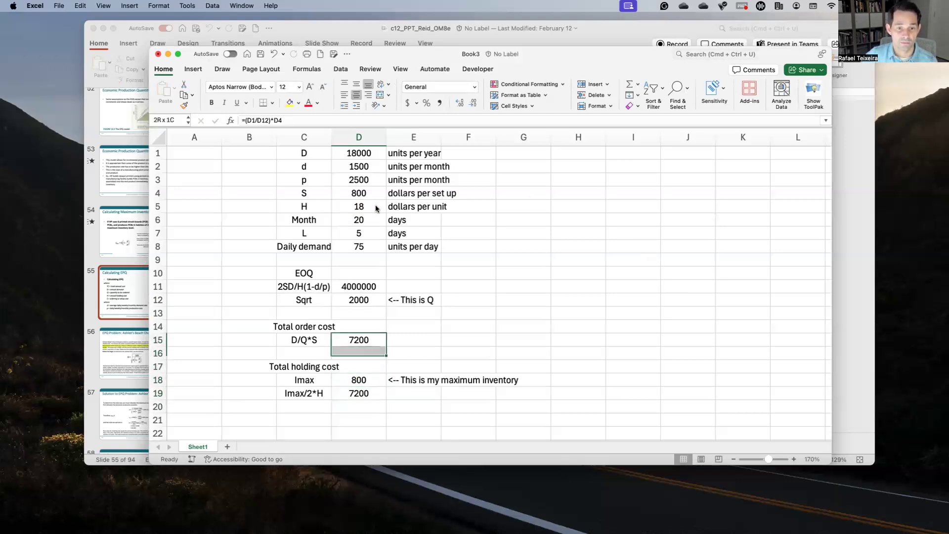
{"action": "key", "text": "shift+Down"}
{"action": "key", "text": "shift+Down"}
{"action": "key", "text": "shift+Down"}
{"action": "key", "text": "shift+Up"}
{"action": "key", "text": "Up"}
{"action": "key", "text": "Down"}
{"action": "key", "text": "Down"}
{"action": "key", "text": "Down"}
{"action": "key", "text": "Down"}
{"action": "key", "text": "Down"}
{"action": "key", "text": "Down"}
{"action": "key", "text": "Up"}
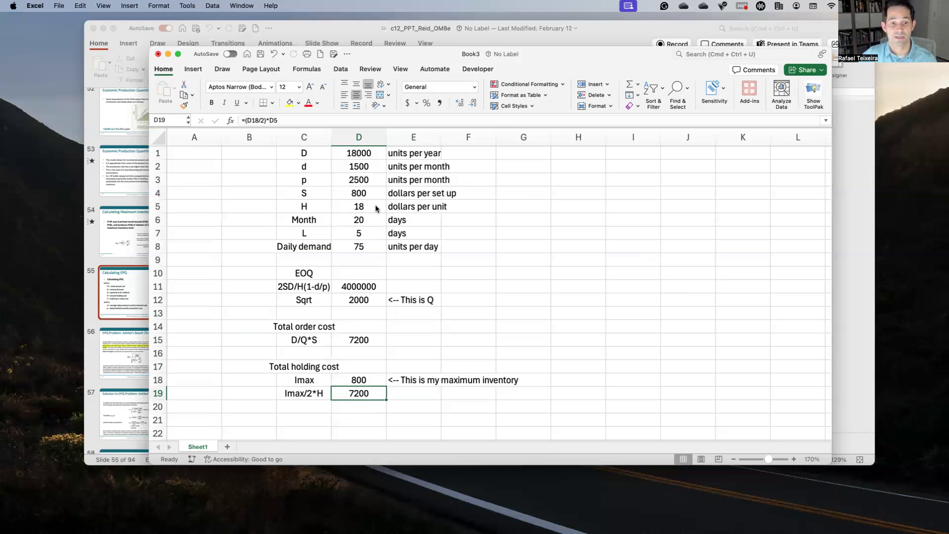
Step: Enter the heading "Total annual cost without the purchasing" in cell C21
{"action": "key", "text": "Down"}
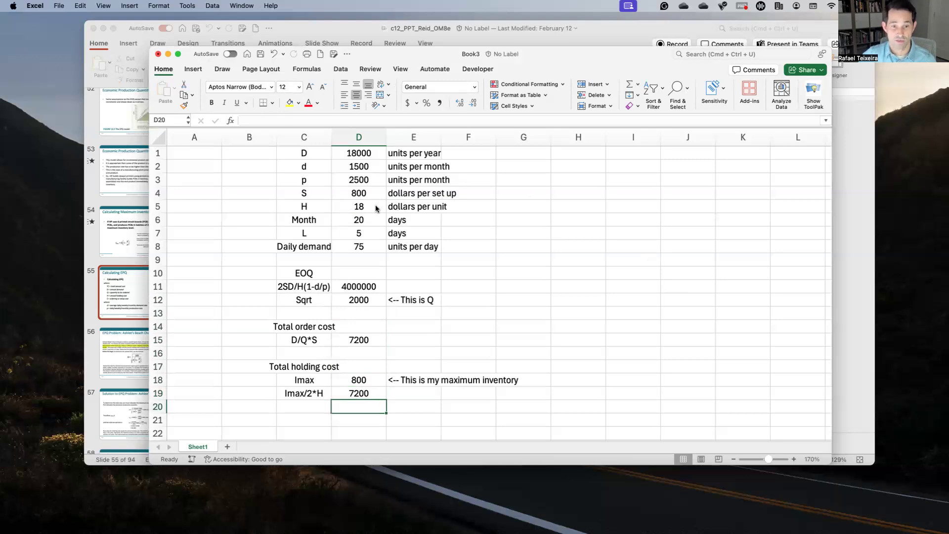
{"action": "key", "text": "Down"}
{"action": "key", "text": "Left"}
{"action": "type", "text": "Totsal"}
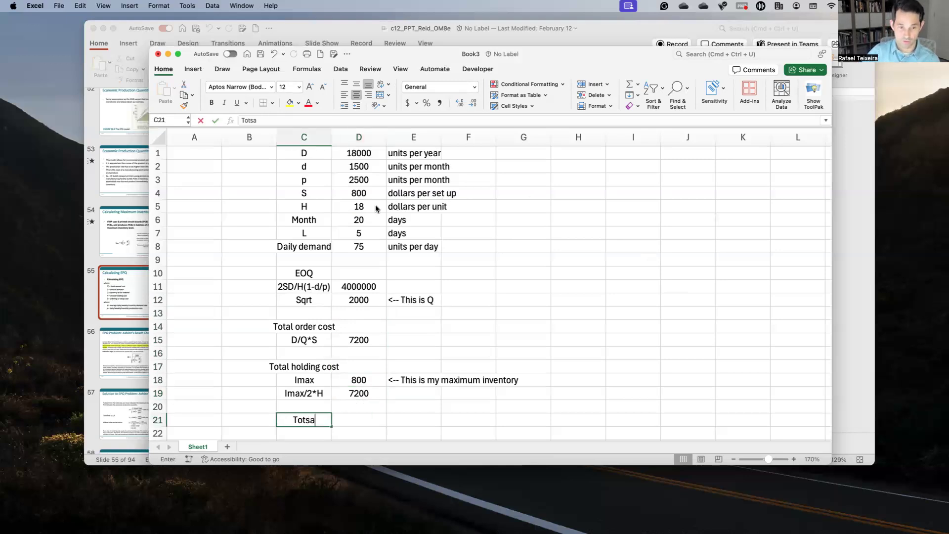
{"action": "key", "text": "BackSpace"}
{"action": "key", "text": "BackSpace"}
{"action": "key", "text": "BackSpace"}
{"action": "type", "text": "al ann"}
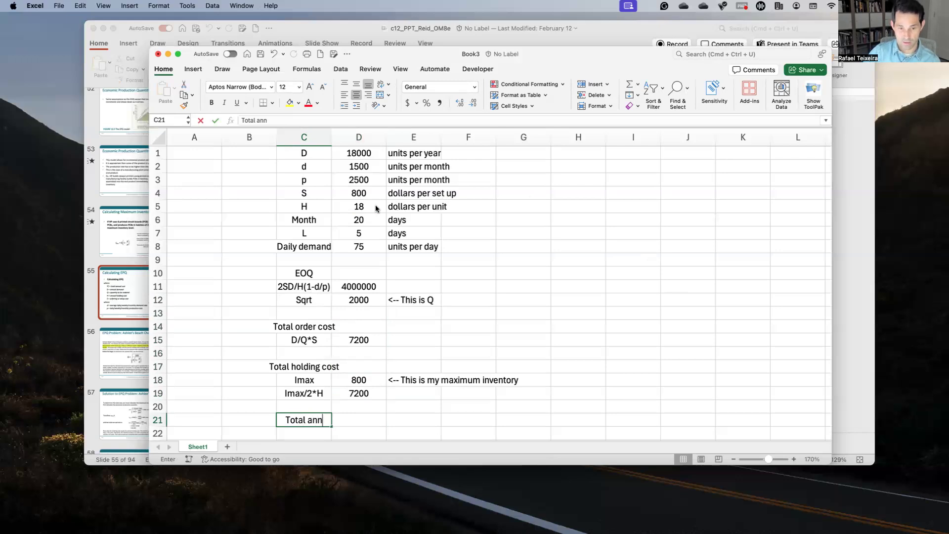
{"action": "type", "text": "ual cost withouty"}
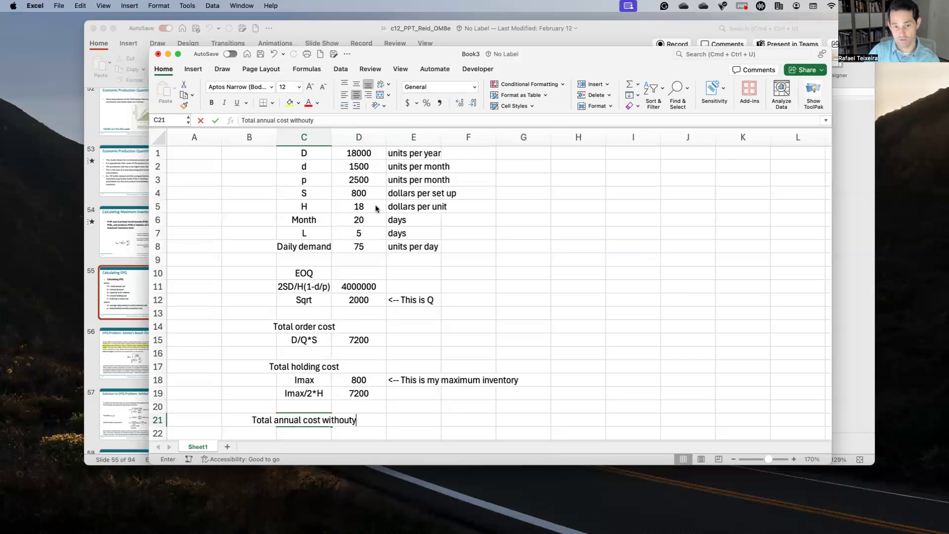
{"action": "key", "text": "BackSpace"}
{"action": "type", "text": "the "}
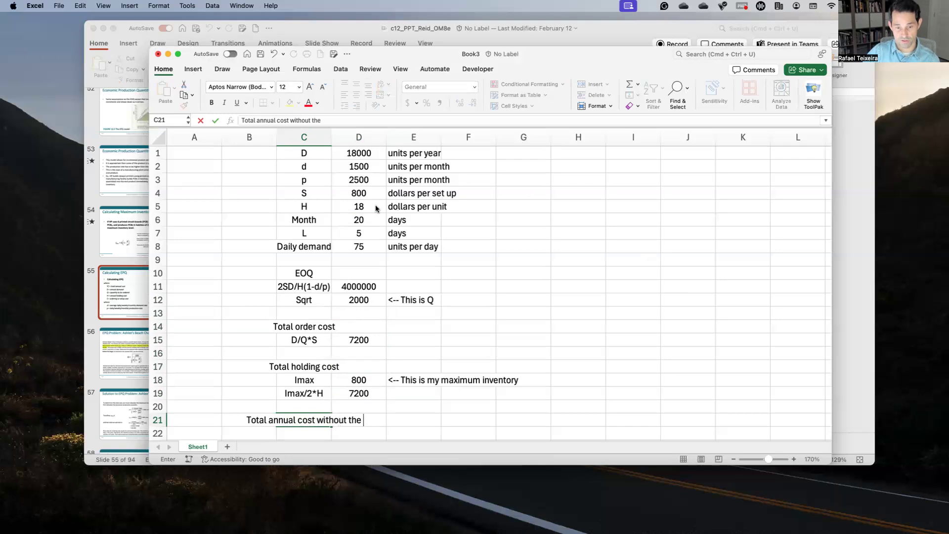
{"action": "type", "text": "purchasing"}
{"action": "key", "text": "Tab"}
Step: Calculate the total annual cost in cell D22 by adding the holding and order costs with =D19+D15
{"action": "key", "text": "Right"}
{"action": "key", "text": "Down"}
{"action": "key", "text": "Left"}
{"action": "type", "text": "="}
{"action": "key", "text": "Up"}
{"action": "key", "text": "Up"}
{"action": "key", "text": "Up"}
{"action": "type", "text": "+"}
{"action": "key", "text": "Up"}
{"action": "key", "text": "Up"}
{"action": "key", "text": "Up"}
{"action": "key", "text": "Up"}
{"action": "key", "text": "Up"}
{"action": "key", "text": "Up"}
{"action": "key", "text": "Up"}
{"action": "key", "text": "Return"}
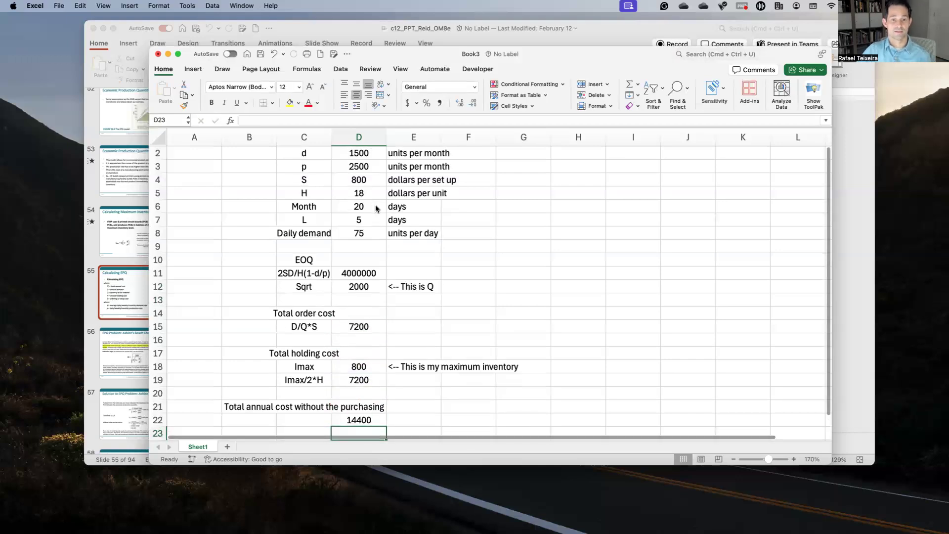
Step: Switch to the PowerPoint deck and review the problem, formula and solution slides for the EPQ example
{"action": "key", "text": "Up"}
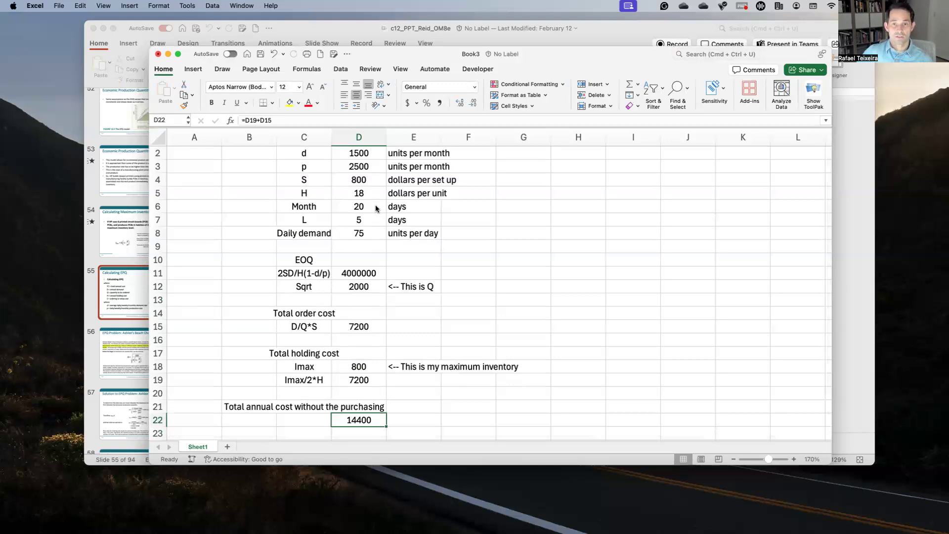
{"action": "left_click", "coordinate": [590, 40]}
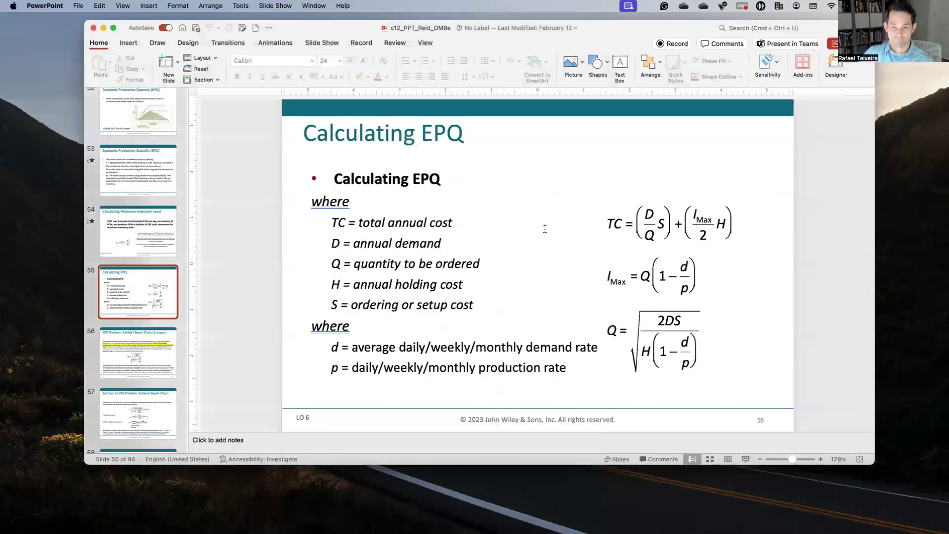
{"action": "left_click", "coordinate": [163, 367]}
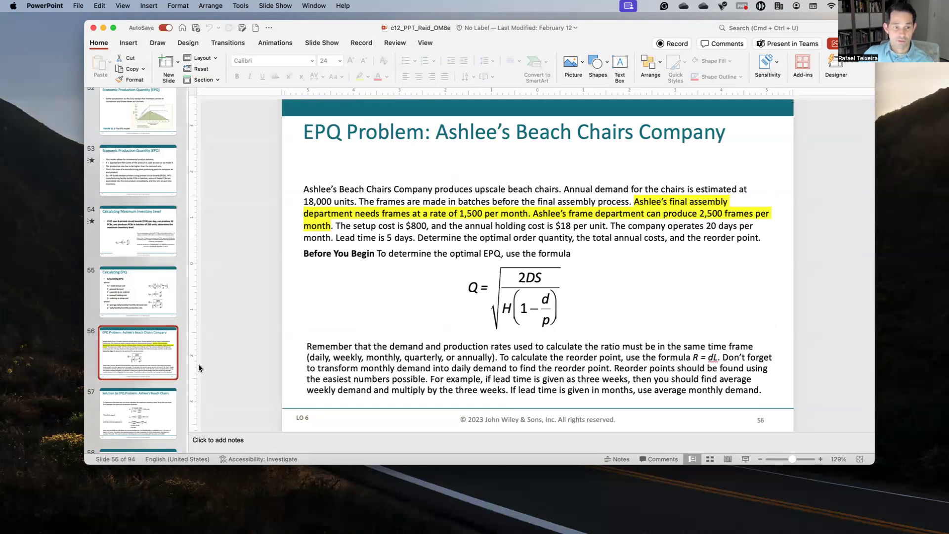
{"action": "left_click", "coordinate": [151, 305]}
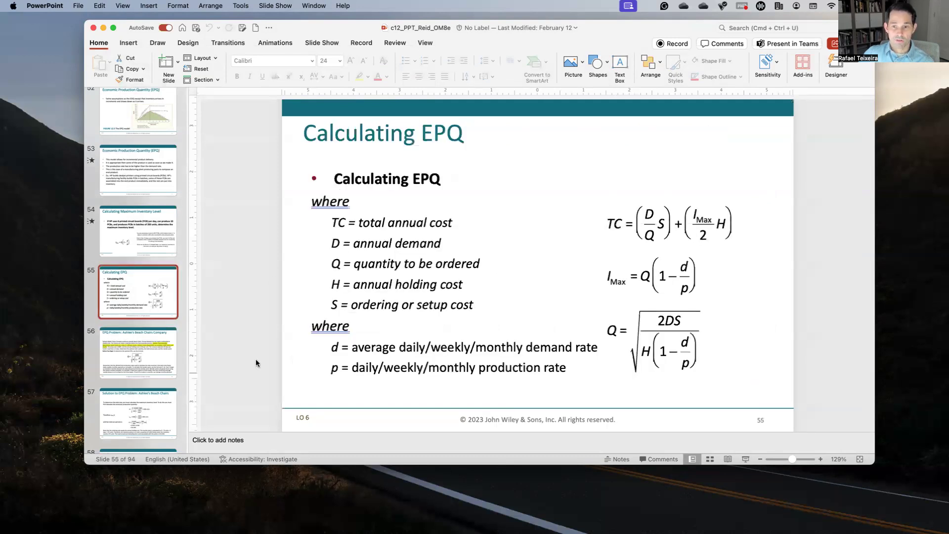
{"action": "left_click", "coordinate": [150, 413]}
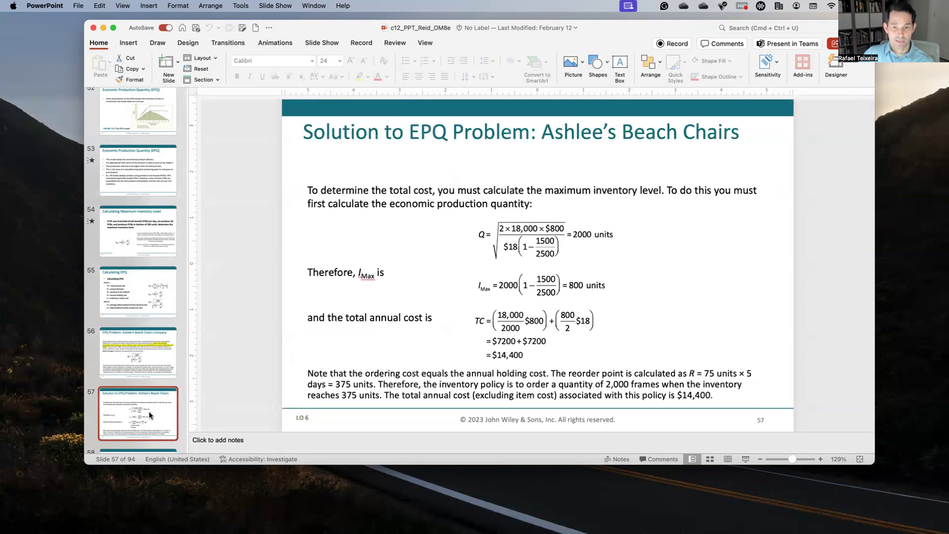
{"action": "left_click", "coordinate": [140, 287]}
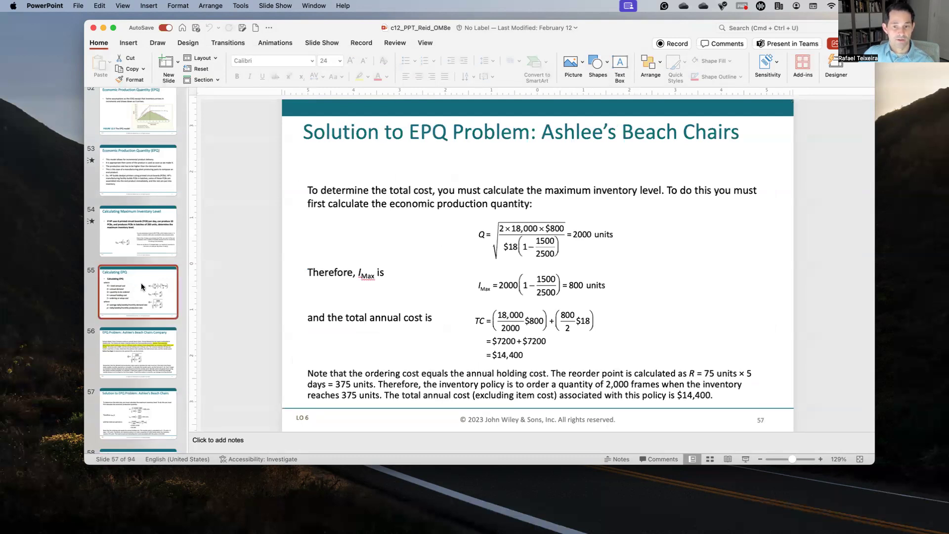
Step: Return to the Excel workbook and enter the heading "Reorder point" in cell H10
{"action": "key", "text": "ctrl+Up"}
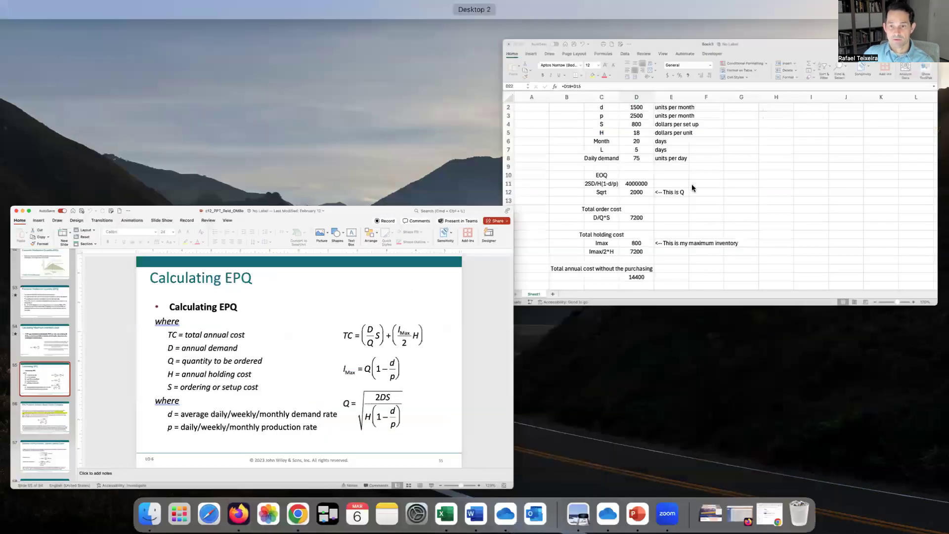
{"action": "left_click", "coordinate": [534, 265]}
{"action": "left_click", "coordinate": [618, 259]}
{"action": "key", "text": "Left"}
{"action": "type", "text": "Reduc"}
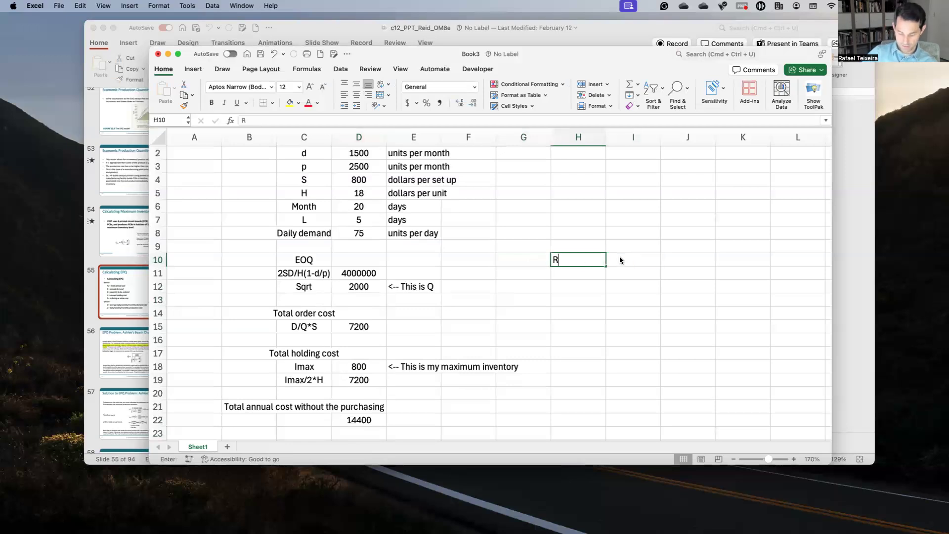
{"action": "key", "text": "BackSpace"}
{"action": "key", "text": "BackSpace"}
{"action": "key", "text": "BackSpace"}
{"action": "type", "text": "ord"}
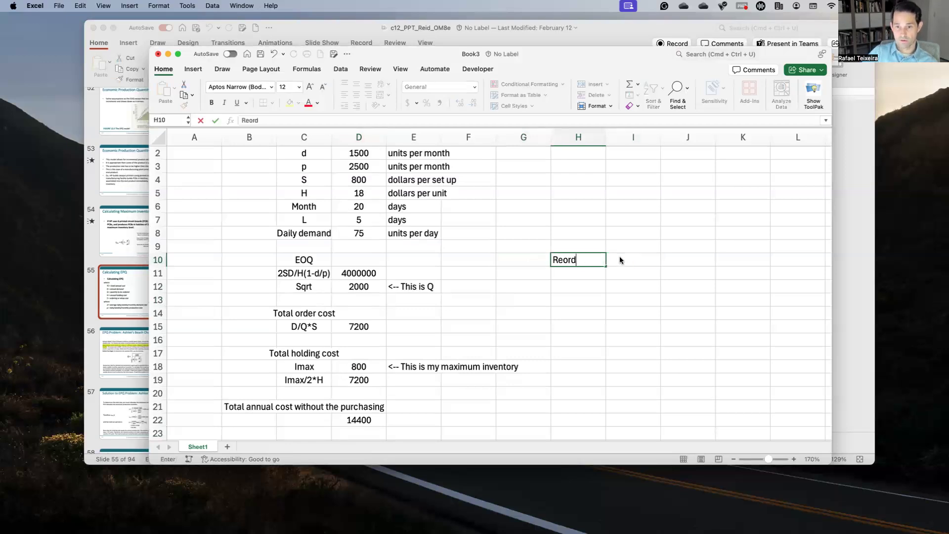
{"action": "type", "text": "er point"}
{"action": "key", "text": "Return"}
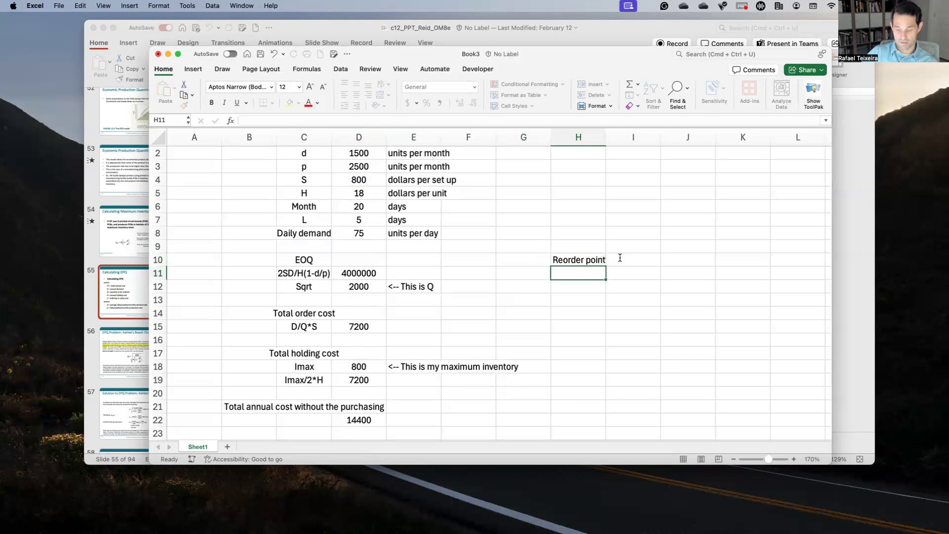
Step: Label cell H11 as d*L and calculate the reorder point in I11 with the formula =D8*D7
{"action": "type", "text": "d"}
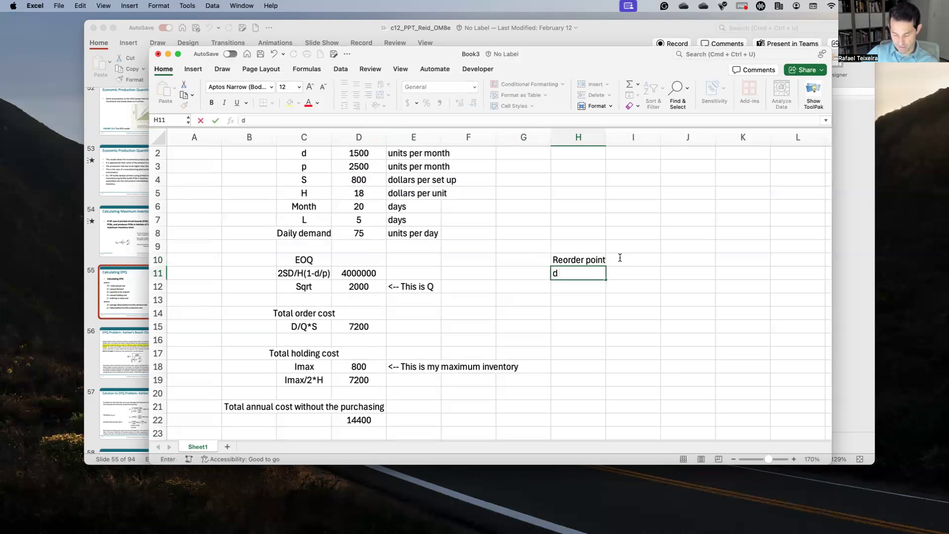
{"action": "type", "text": "*L"}
{"action": "key", "text": "Tab"}
{"action": "type", "text": "="}
{"action": "key", "text": "Up"}
{"action": "key", "text": "Up"}
{"action": "key", "text": "Up"}
{"action": "key", "text": "Left"}
{"action": "key", "text": "Left"}
{"action": "key", "text": "Left"}
{"action": "key", "text": "Left"}
{"action": "key", "text": "Left"}
{"action": "type", "text": "*"}
{"action": "key", "text": "Up"}
{"action": "key", "text": "Up"}
{"action": "key", "text": "Up"}
{"action": "key", "text": "Left"}
{"action": "key", "text": "Left"}
{"action": "key", "text": "Left"}
{"action": "key", "text": "Up"}
{"action": "key", "text": "Left"}
{"action": "key", "text": "Left"}
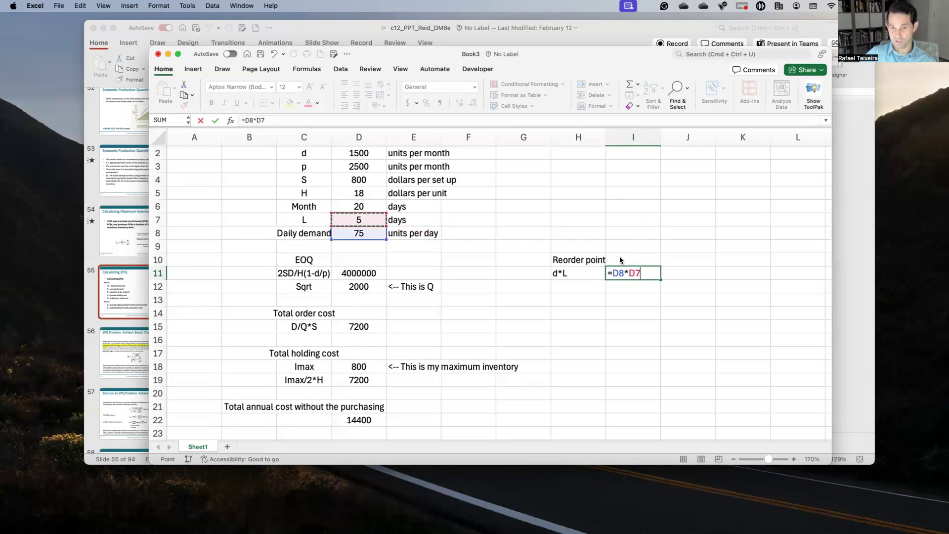
{"action": "key", "text": "Return"}
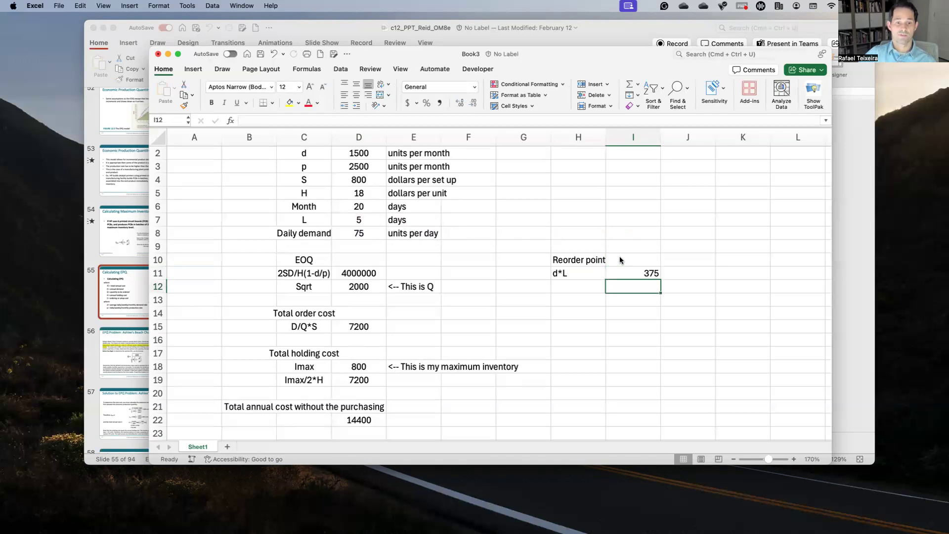
Step: Examine the order quantity in D12, the reorder point and the maximum inventory in D18
{"action": "key", "text": "Left"}
{"action": "key", "text": "Left"}
{"action": "key", "text": "Left"}
{"action": "key", "text": "Left"}
{"action": "key", "text": "Left"}
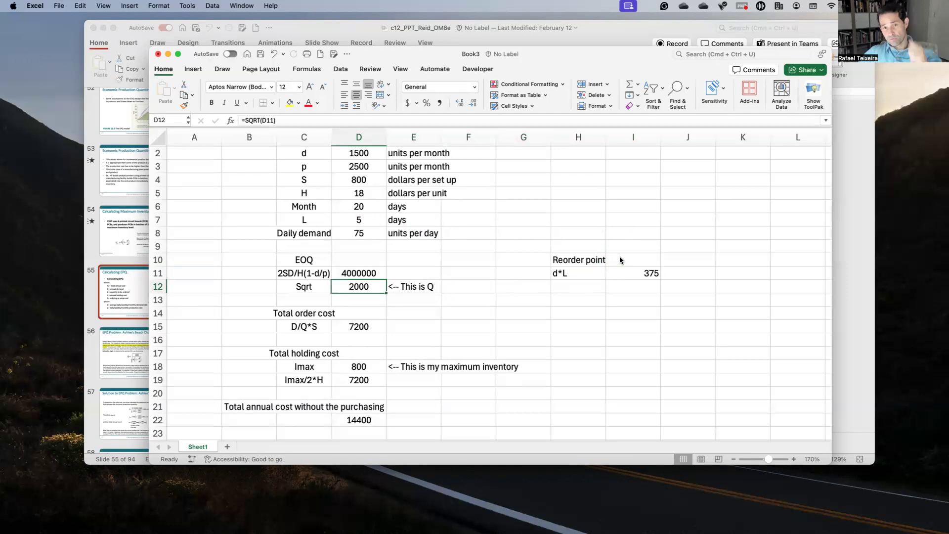
{"action": "key", "text": "Down"}
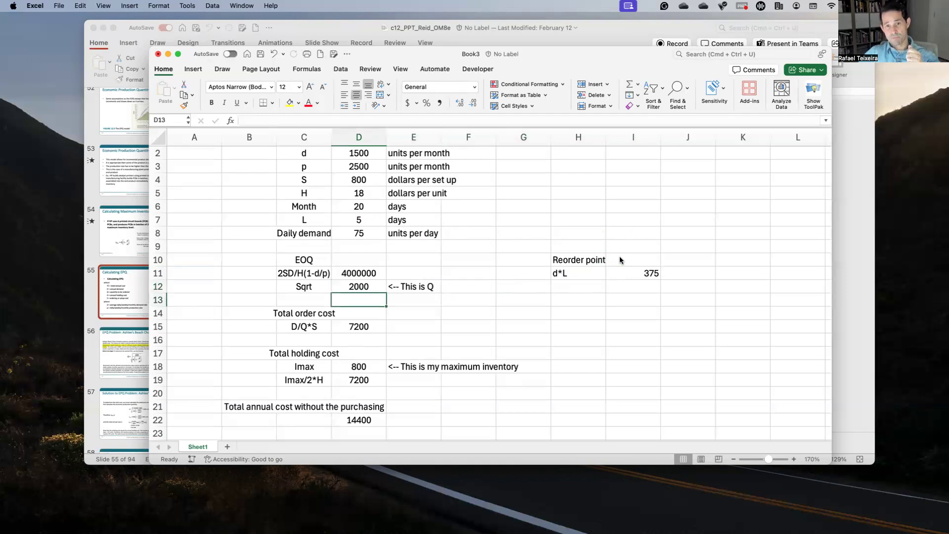
{"action": "key", "text": "Right"}
{"action": "key", "text": "Up"}
{"action": "key", "text": "Up"}
{"action": "key", "text": "Right"}
{"action": "key", "text": "Right"}
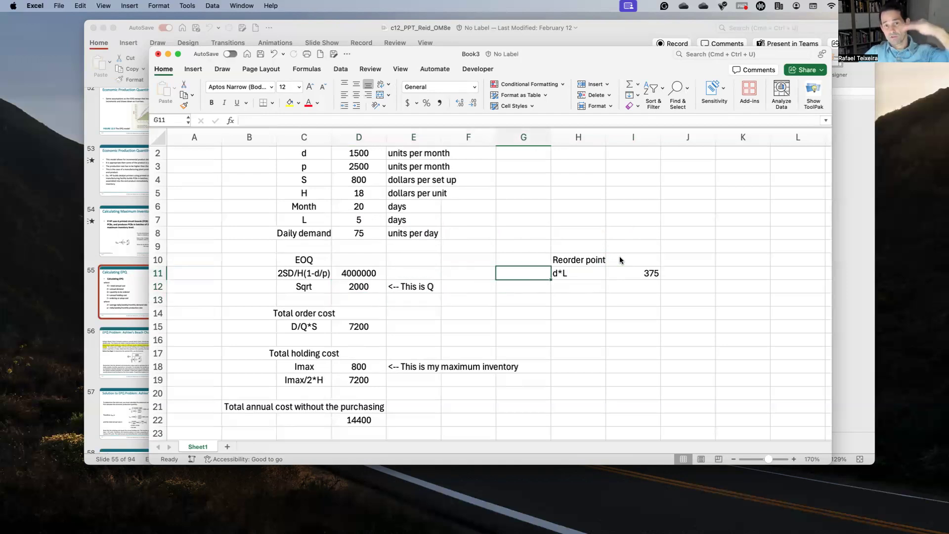
{"action": "key", "text": "Down"}
{"action": "key", "text": "Down"}
{"action": "key", "text": "Down"}
{"action": "key", "text": "Down"}
{"action": "key", "text": "Left"}
{"action": "key", "text": "Down"}
{"action": "key", "text": "Down"}
{"action": "key", "text": "Down"}
{"action": "key", "text": "Left"}
{"action": "key", "text": "Left"}
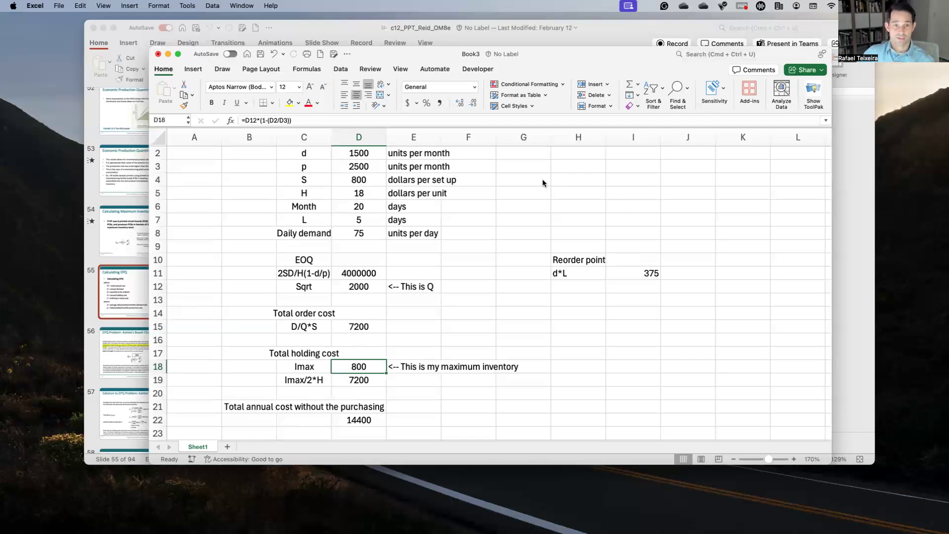
Step: Compare the worksheet results with the Ashlee's Beach Chairs problem and solution slides in PowerPoint
{"action": "left_click", "coordinate": [140, 353]}
{"action": "left_click", "coordinate": [140, 354]}
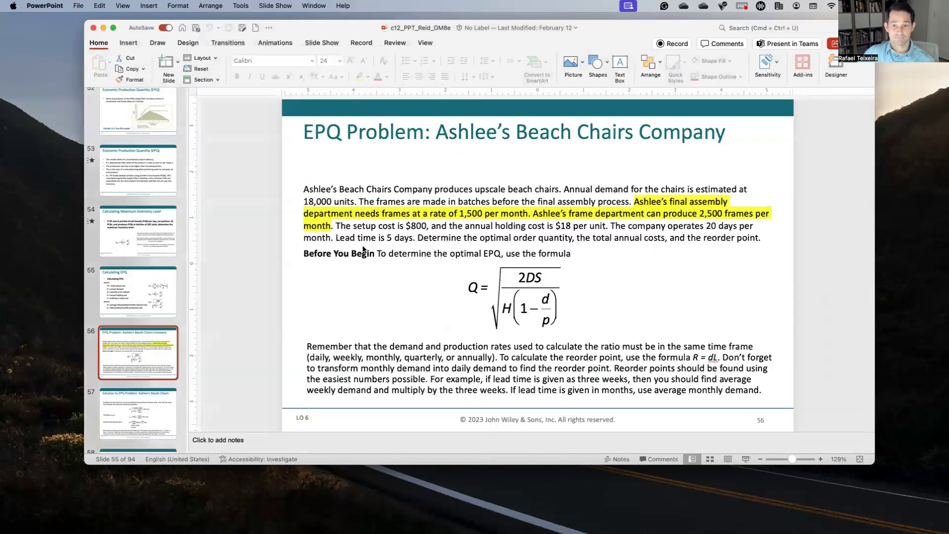
{"action": "left_click", "coordinate": [144, 411]}
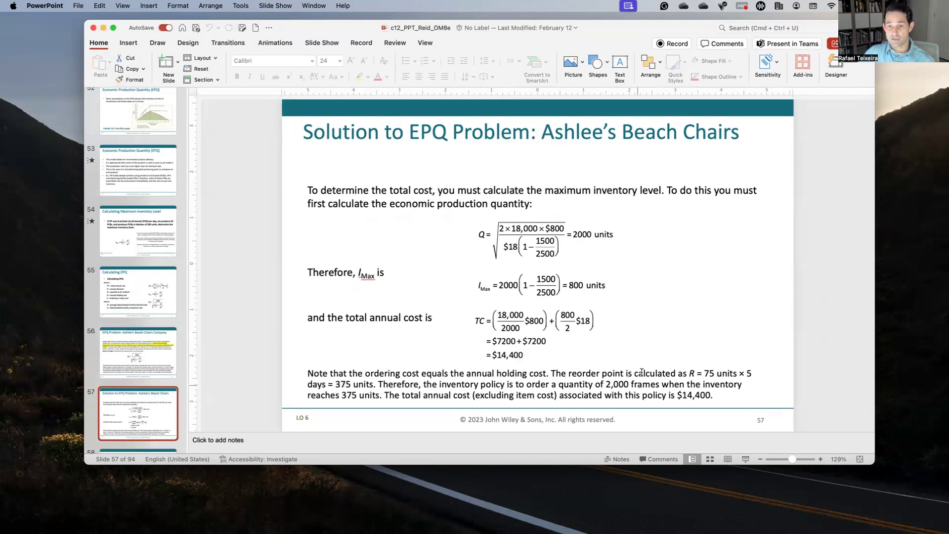
{"action": "key", "text": "ctrl+Up"}
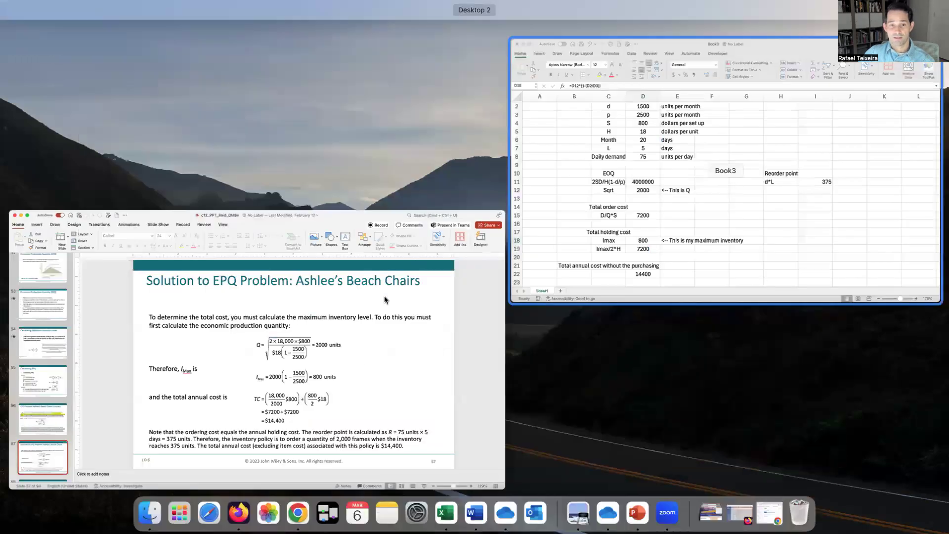
{"action": "left_click", "coordinate": [696, 215]}
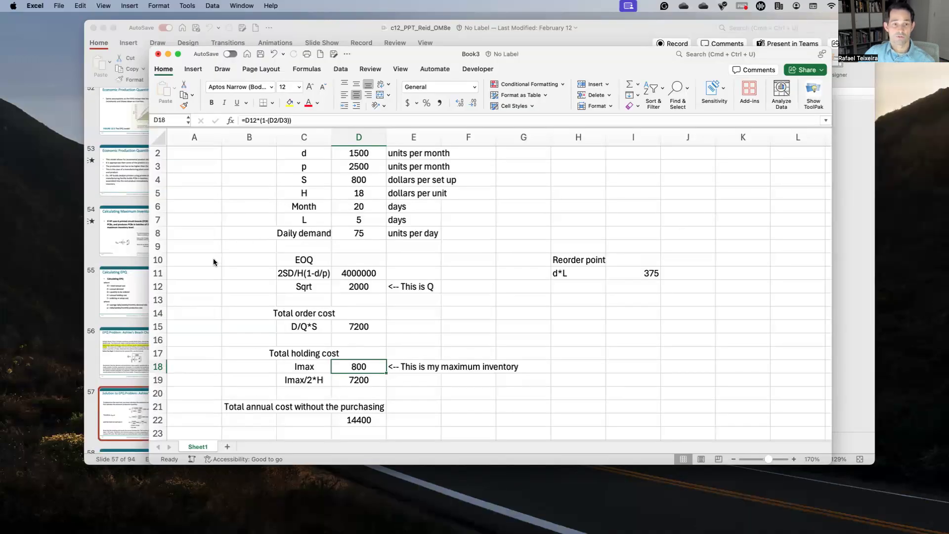
Step: Open the "Let's practice" slide in PowerPoint and add a new worksheet to the Excel workbook
{"action": "scroll", "coordinate": [126, 354], "scroll_direction": "down", "scroll_amount": 3}
{"action": "left_click", "coordinate": [126, 353]}
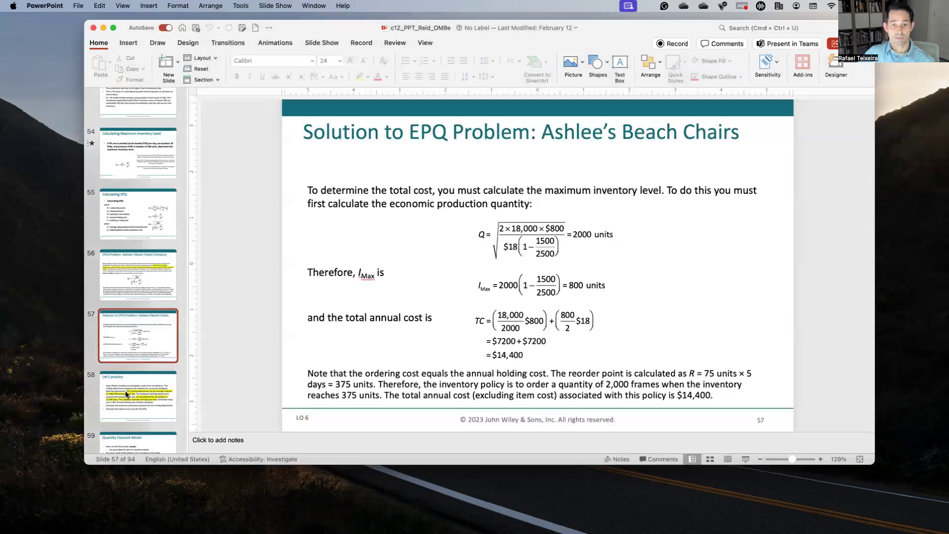
{"action": "left_click", "coordinate": [133, 395]}
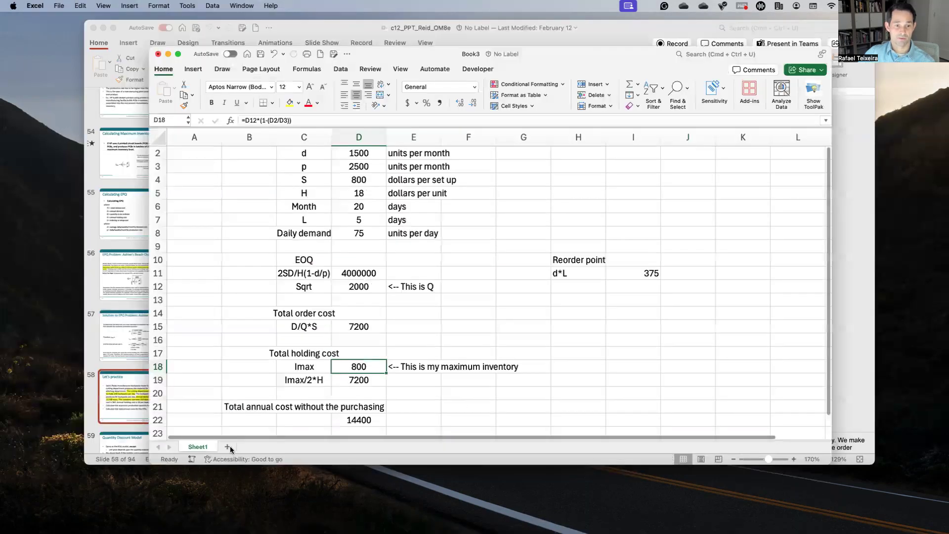
{"action": "left_click", "coordinate": [227, 448]}
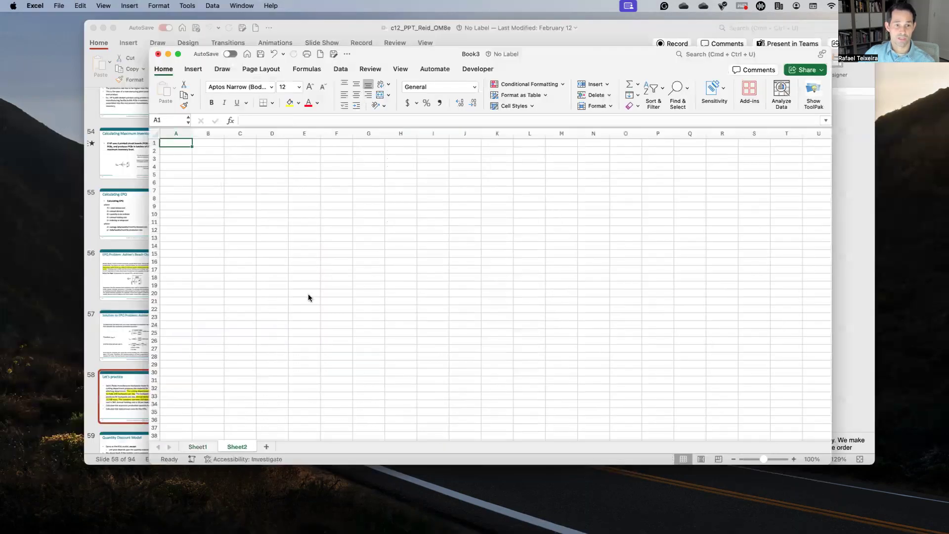
{"action": "scroll", "coordinate": [386, 245], "scroll_direction": "up", "scroll_amount": 5}
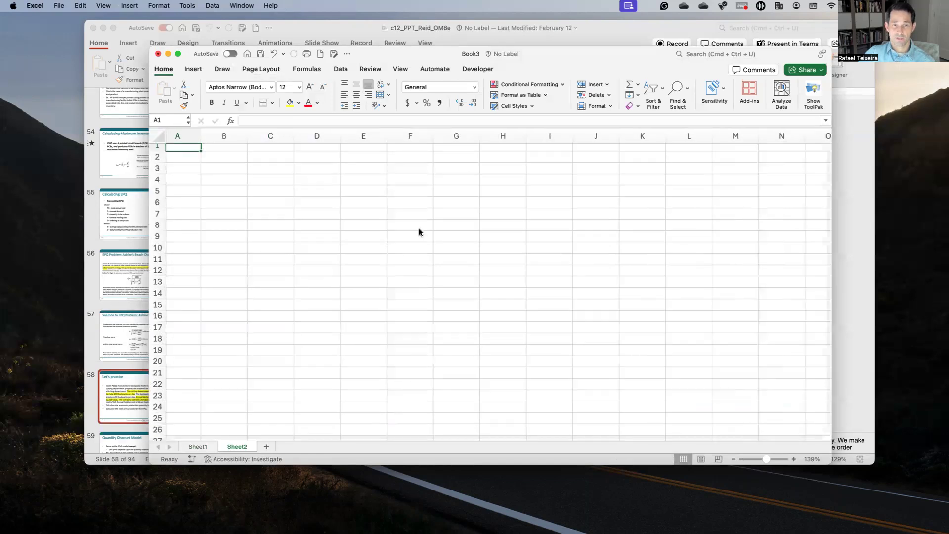
Step: Read the Jack's Packs problem, enter the label "p" in cell C1 of the new sheet and center column C
{"action": "left_click", "coordinate": [114, 403]}
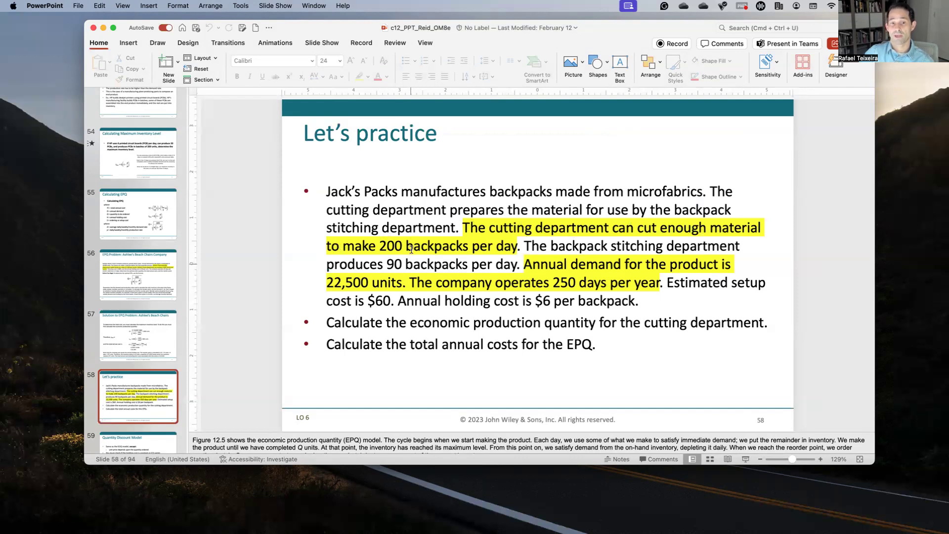
{"action": "key", "text": "ctrl+Up"}
{"action": "left_click", "coordinate": [619, 150]}
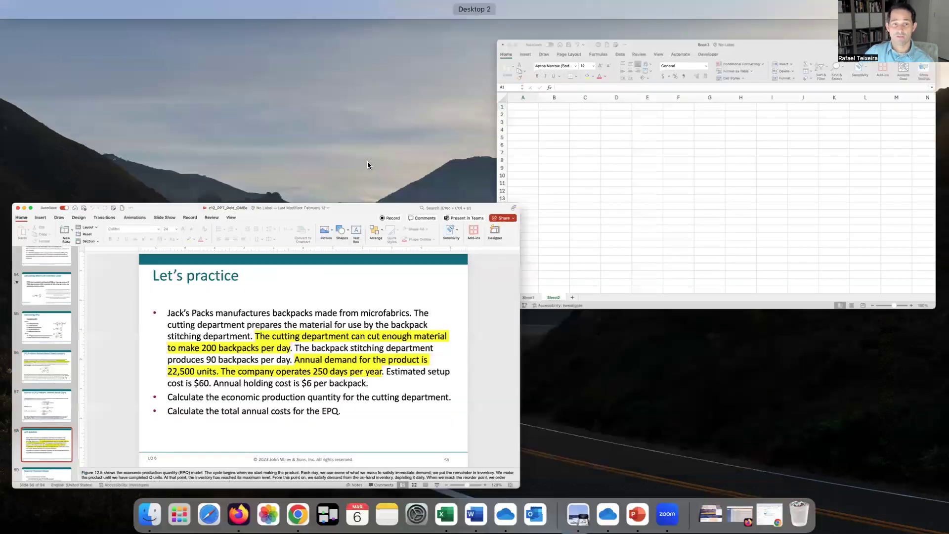
{"action": "left_click", "coordinate": [296, 148]}
{"action": "type", "text": "p"}
{"action": "key", "text": "Tab"}
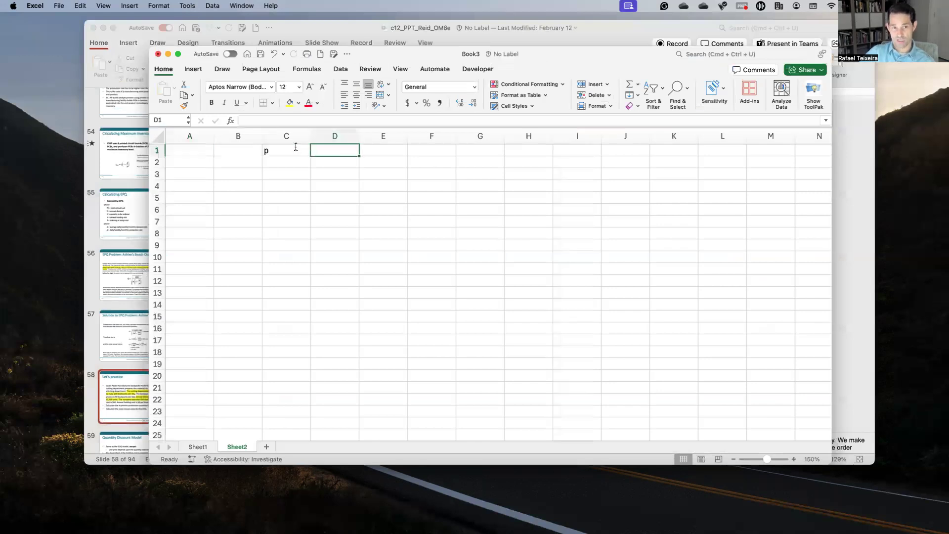
{"action": "left_click", "coordinate": [286, 136]}
{"action": "left_click", "coordinate": [357, 94]}
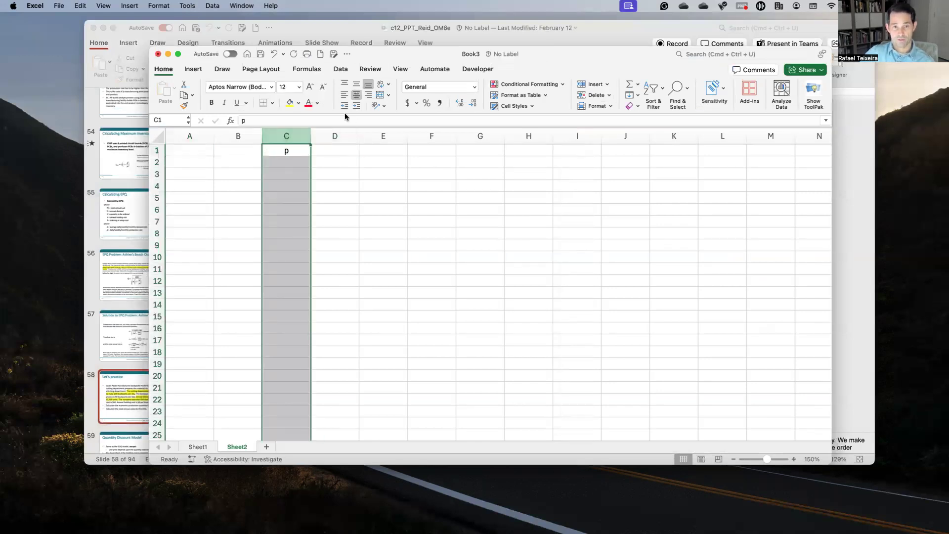
Step: Enter 200 in cell D1 with the unit "units per day" in E1
{"action": "left_click", "coordinate": [324, 157]}
{"action": "left_click", "coordinate": [325, 152]}
{"action": "type", "text": "200"}
{"action": "key", "text": "Tab"}
{"action": "type", "text": "units per days"}
{"action": "key", "text": "Return"}
{"action": "key", "text": "Up"}
{"action": "left_click", "coordinate": [308, 123]}
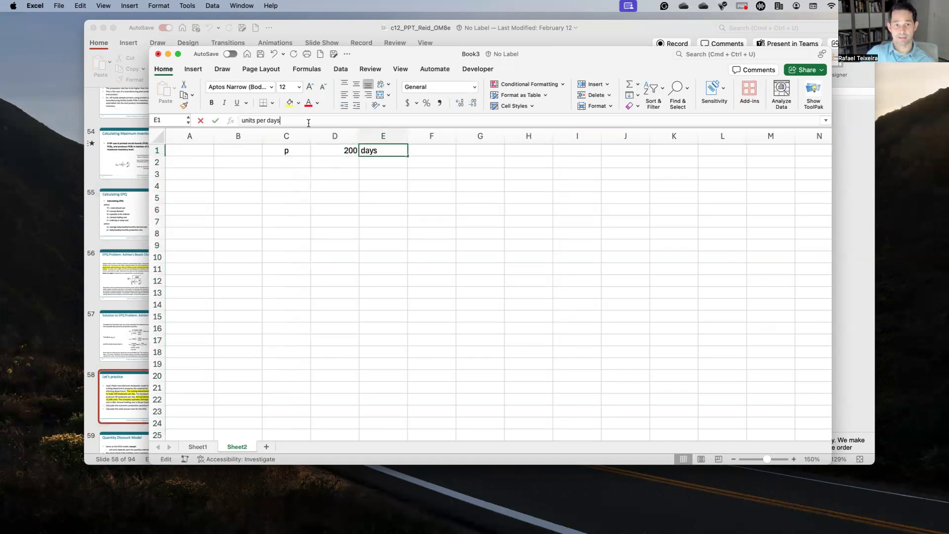
{"action": "key", "text": "BackSpace"}
{"action": "key", "text": "Return"}
{"action": "key", "text": "Left"}
{"action": "key", "text": "Left"}
Step: Check the practice slide for the stitching department's rate and enter d, 90 and "units per day" in C2:E2
{"action": "key", "text": "ctrl+Up"}
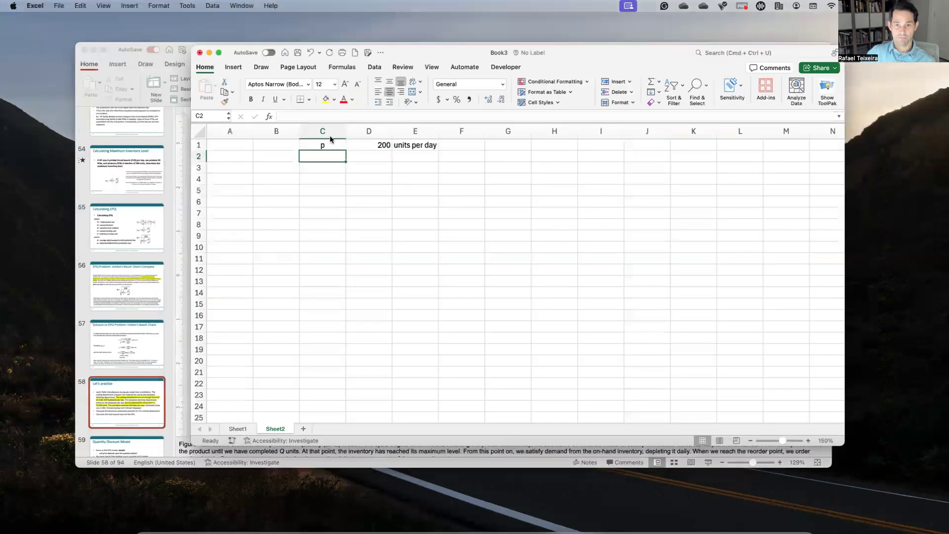
{"action": "left_click", "coordinate": [487, 260]}
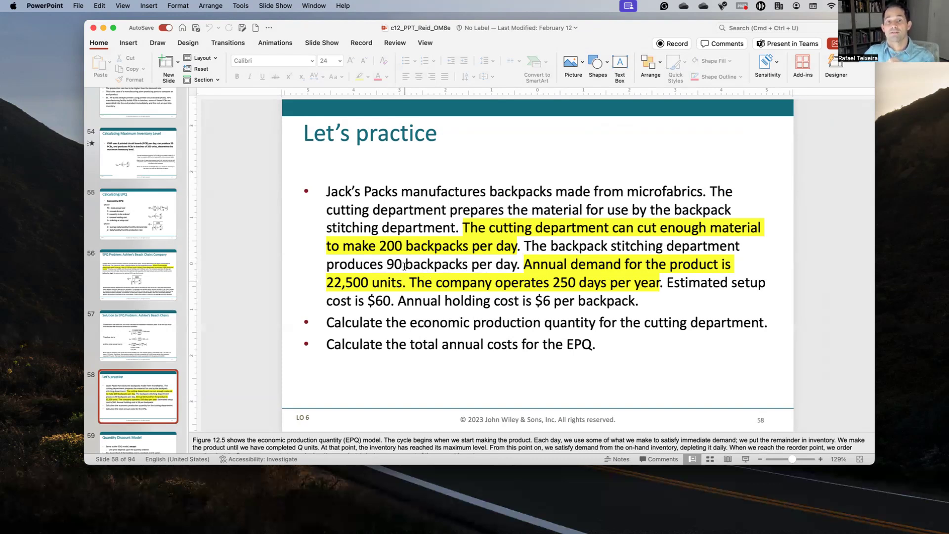
{"action": "key", "text": "ctrl+Up"}
{"action": "left_click", "coordinate": [570, 173]}
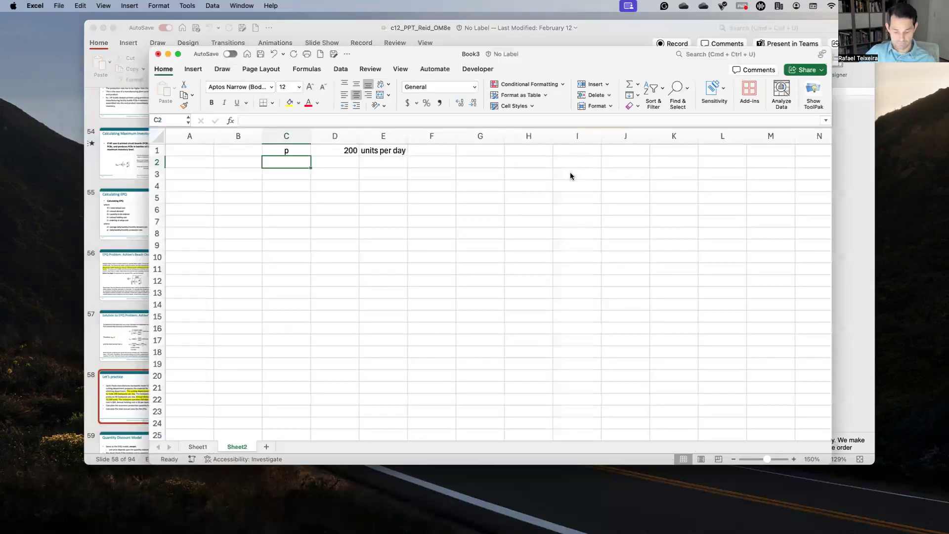
{"action": "type", "text": "d"}
{"action": "key", "text": "Tab"}
{"action": "type", "text": "90"}
{"action": "key", "text": "Tab"}
{"action": "type", "text": "units per day"}
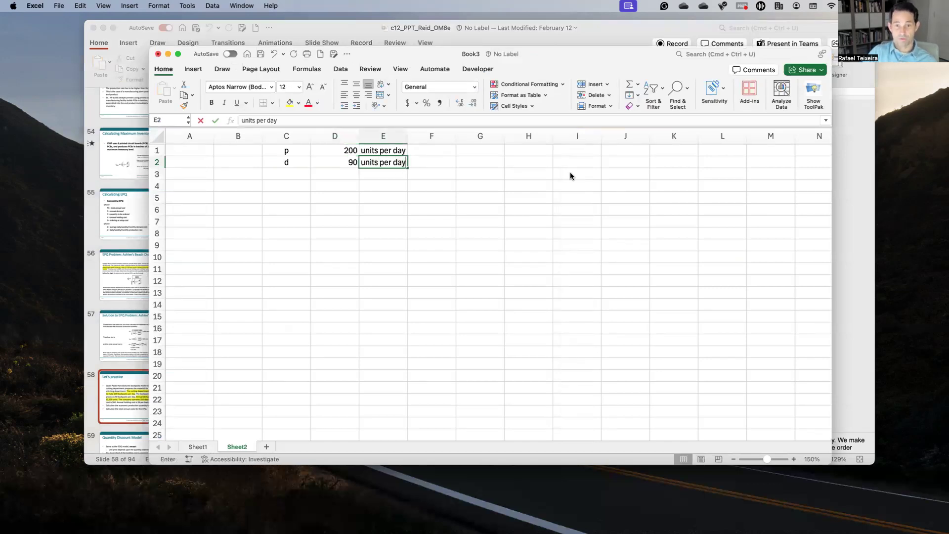
{"action": "key", "text": "Return"}
{"action": "key", "text": "Up"}
{"action": "key", "text": "Up"}
{"action": "key", "text": "Left"}
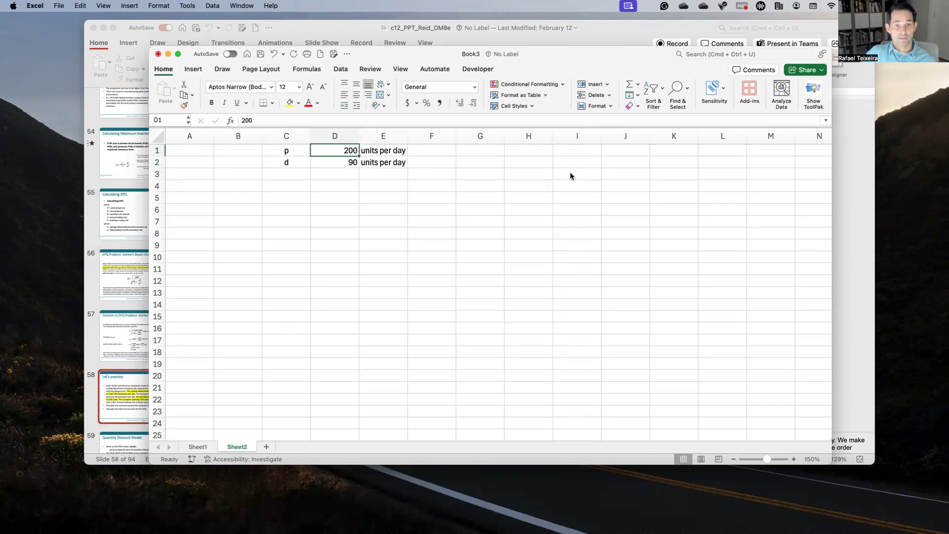
Step: Enter the label "d/p" in cell G1
{"action": "key", "text": "Down"}
{"action": "key", "text": "Up"}
{"action": "key", "text": "Right"}
{"action": "key", "text": "Right"}
{"action": "key", "text": "Right"}
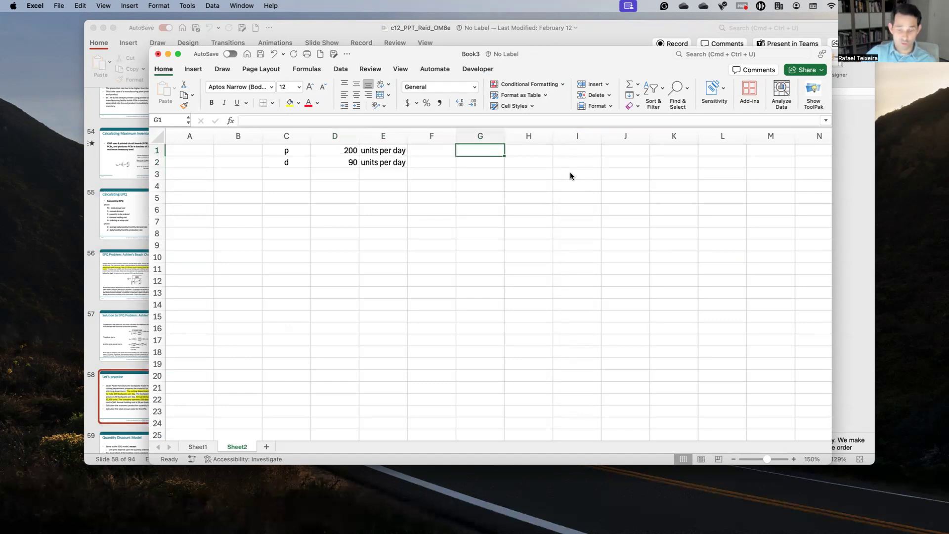
{"action": "type", "text": "d/p"}
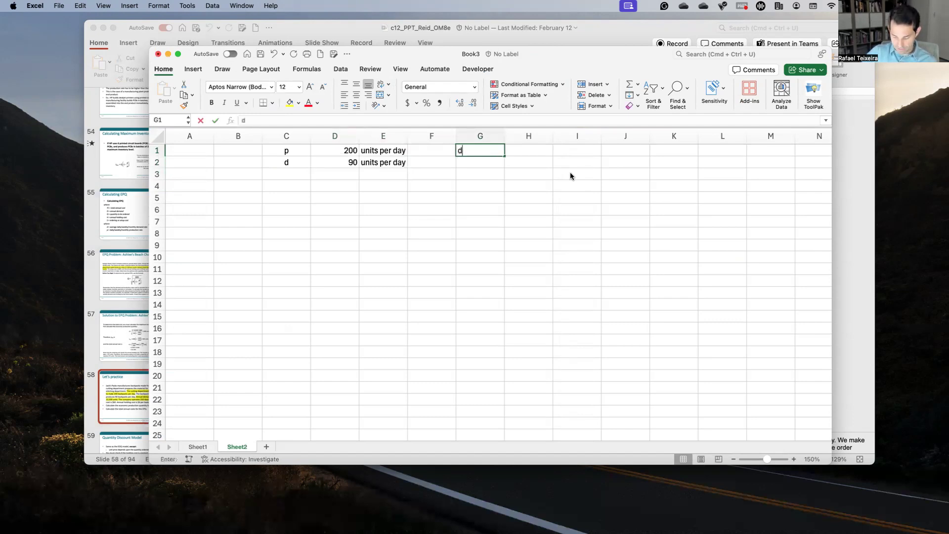
{"action": "key", "text": "Tab"}
Step: Calculate the d/p ratio in H1 with the formula =D2/D1 and center the result
{"action": "type", "text": "="}
{"action": "key", "text": "Down"}
{"action": "key", "text": "Left"}
{"action": "key", "text": "Left"}
{"action": "key", "text": "Left"}
{"action": "key", "text": "Left"}
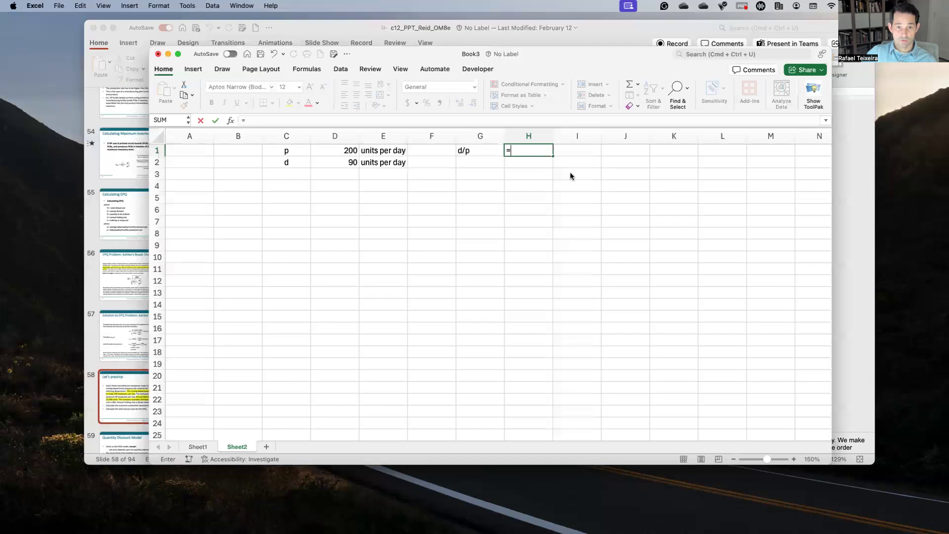
{"action": "type", "text": "/H1"}
{"action": "key", "text": "Left"}
{"action": "key", "text": "Left"}
{"action": "key", "text": "Left"}
{"action": "key", "text": "Left"}
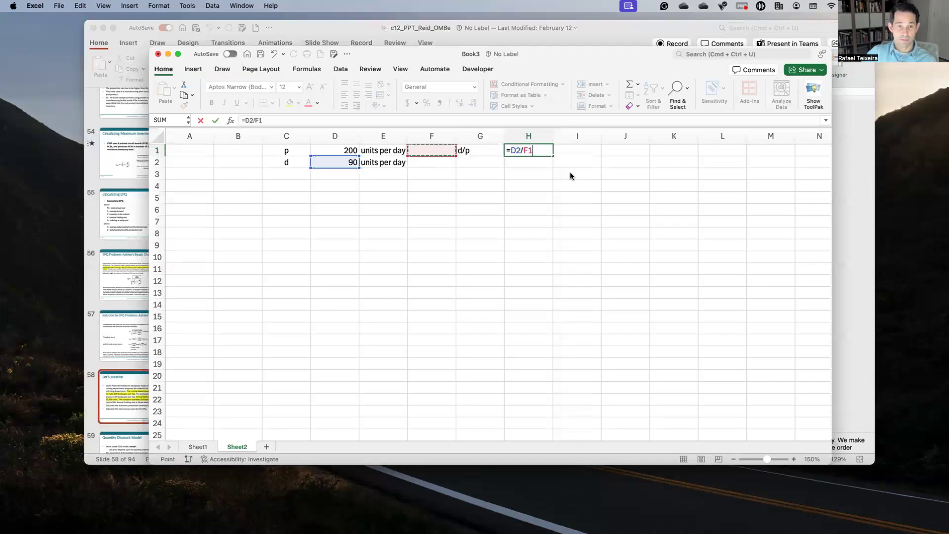
{"action": "key", "text": "Return"}
{"action": "key", "text": "Up"}
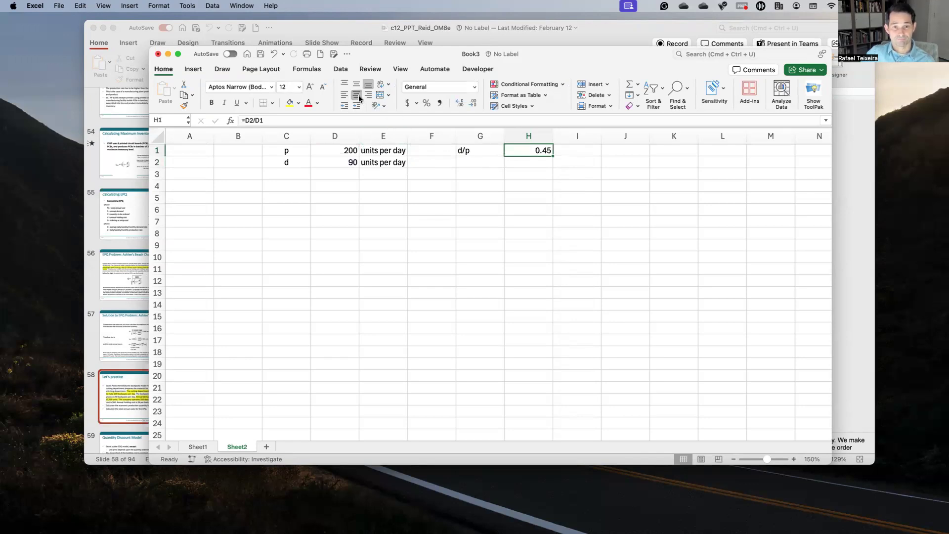
{"action": "left_click", "coordinate": [316, 176]}
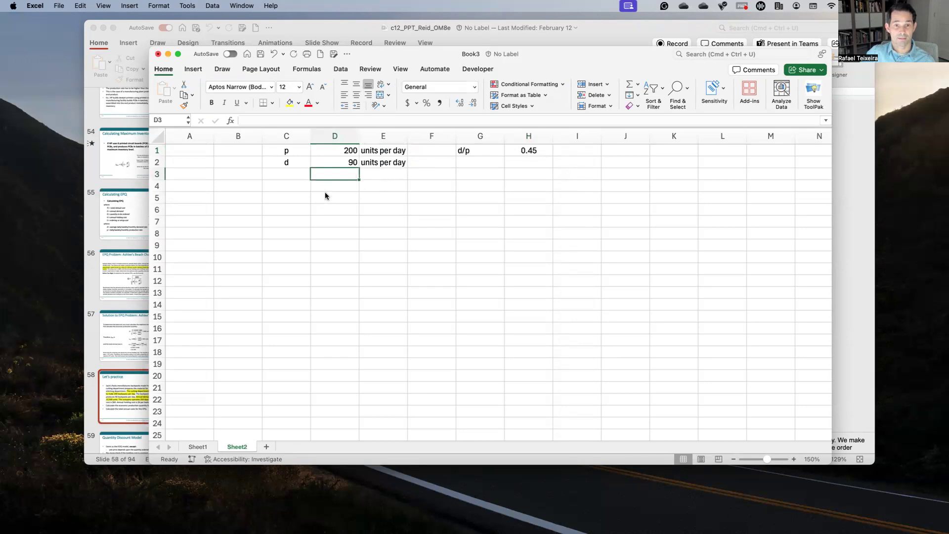
Step: Check the ratio with a centered =H1*D1 calculation in H2, and clear that cell's contents
{"action": "left_click", "coordinate": [344, 151]}
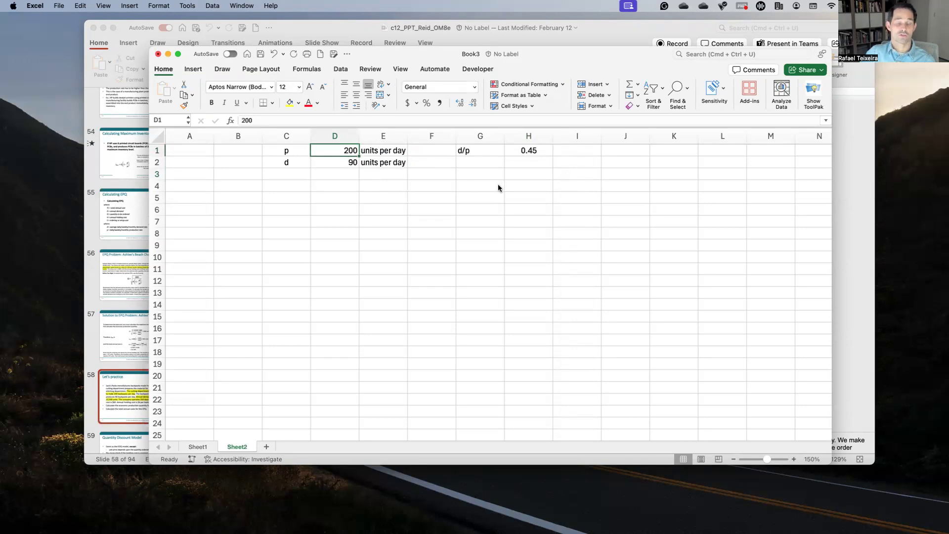
{"action": "left_click", "coordinate": [527, 165]}
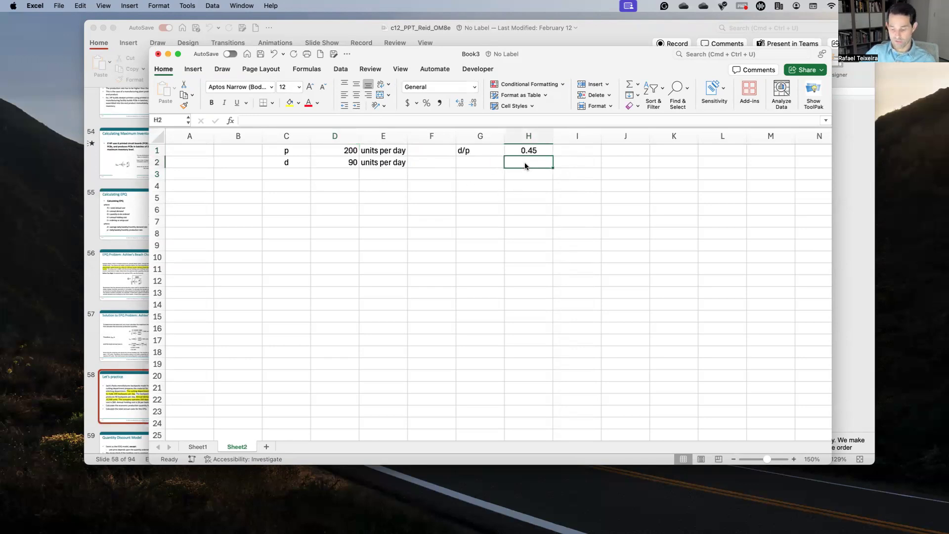
{"action": "type", "text": "="}
{"action": "key", "text": "Up"}
{"action": "type", "text": "*"}
{"action": "key", "text": "Up"}
{"action": "key", "text": "Left"}
{"action": "key", "text": "Left"}
{"action": "key", "text": "Left"}
{"action": "key", "text": "Left"}
{"action": "key", "text": "Return"}
{"action": "left_click", "coordinate": [527, 166]}
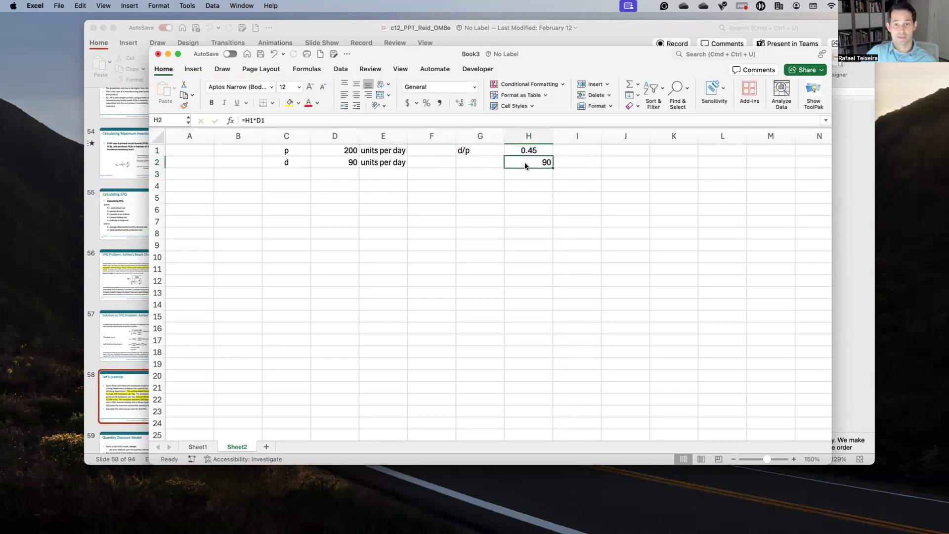
{"action": "left_click", "coordinate": [356, 94]}
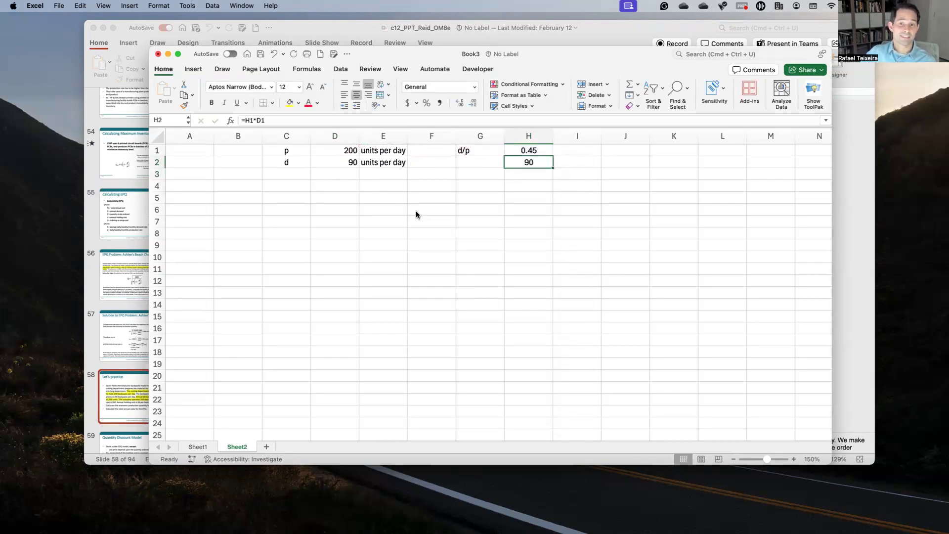
{"action": "key", "text": "Delete"}
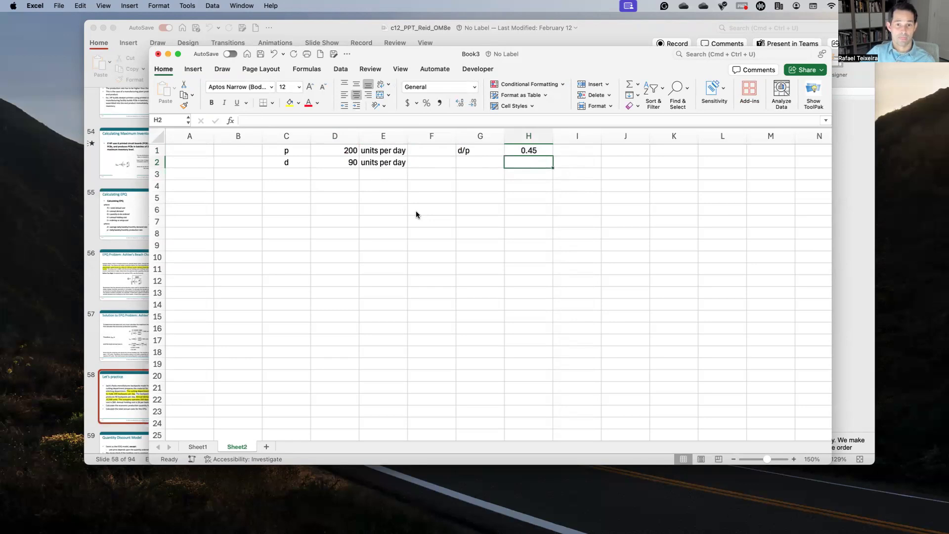
{"action": "key", "text": "Down"}
{"action": "key", "text": "Left"}
{"action": "key", "text": "Left"}
{"action": "key", "text": "Left"}
{"action": "key", "text": "Right"}
{"action": "key", "text": "Left"}
{"action": "key", "text": "Left"}
{"action": "key", "text": "Right"}
{"action": "key", "text": "Right"}
{"action": "key", "text": "Right"}
{"action": "key", "text": "Right"}
{"action": "key", "text": "Up"}
{"action": "key", "text": "Up"}
{"action": "key", "text": "Down"}
{"action": "key", "text": "Down"}
Step: Read the annual demand on the practice slide in PowerPoint and enter the label "D" in cell C3 of the Excel sheet
{"action": "key", "text": "Left"}
{"action": "key", "text": "Left"}
{"action": "key", "text": "Left"}
{"action": "key", "text": "Left"}
{"action": "key", "text": "Left"}
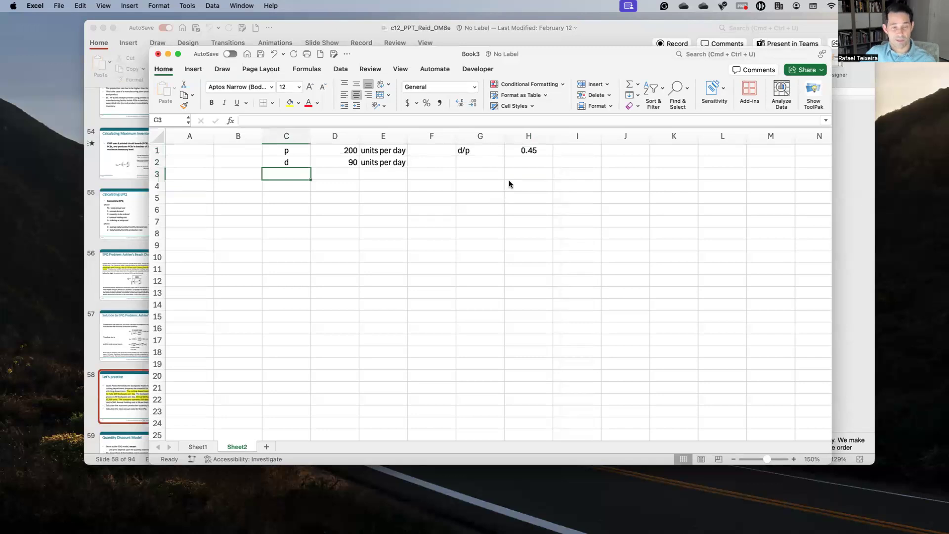
{"action": "key", "text": "ctrl+Up"}
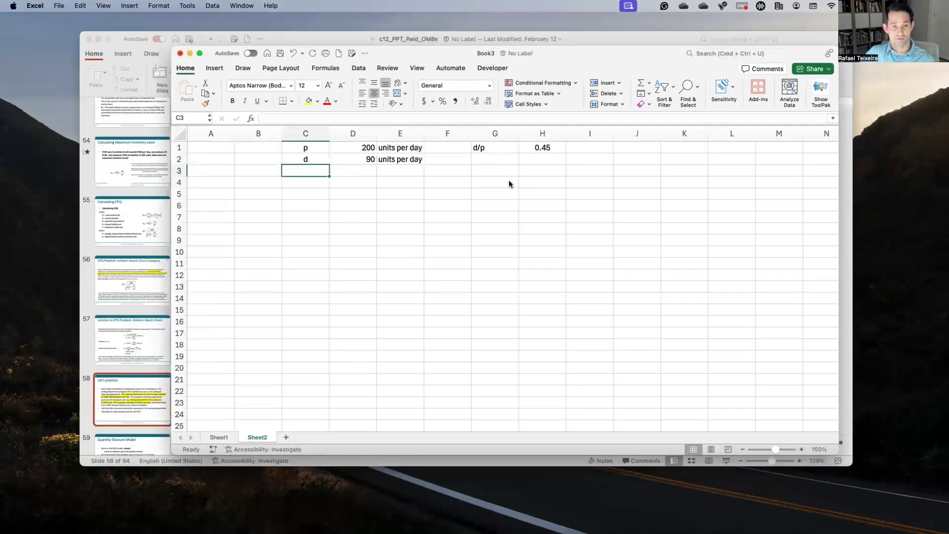
{"action": "left_click", "coordinate": [500, 266]}
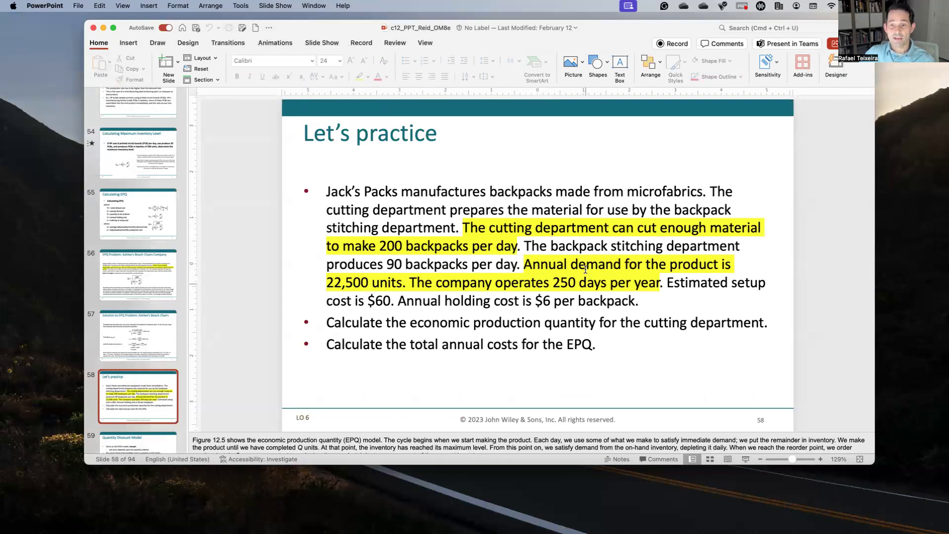
{"action": "key", "text": "ctrl+Up"}
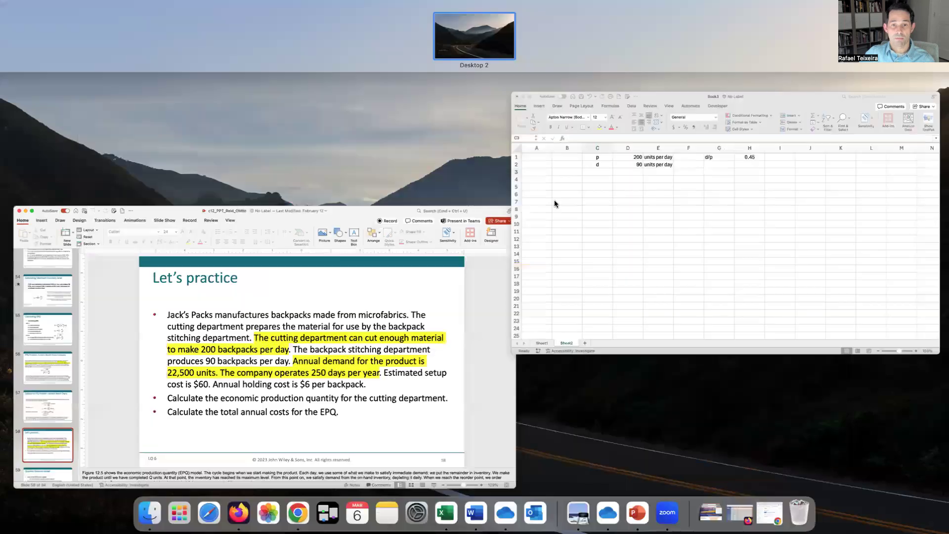
{"action": "left_click", "coordinate": [624, 206]}
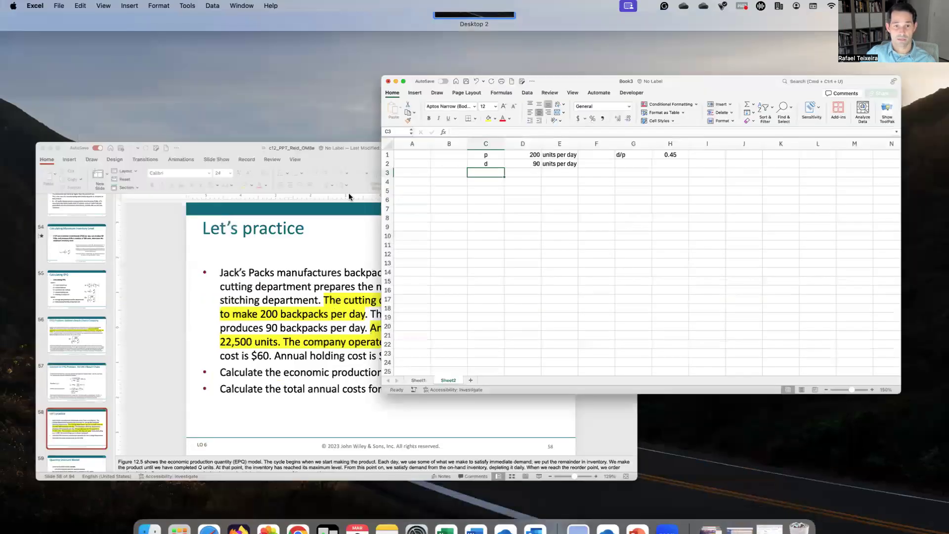
{"action": "key", "text": "ctrl+Up"}
{"action": "type", "text": "D"}
{"action": "key", "text": "Tab"}
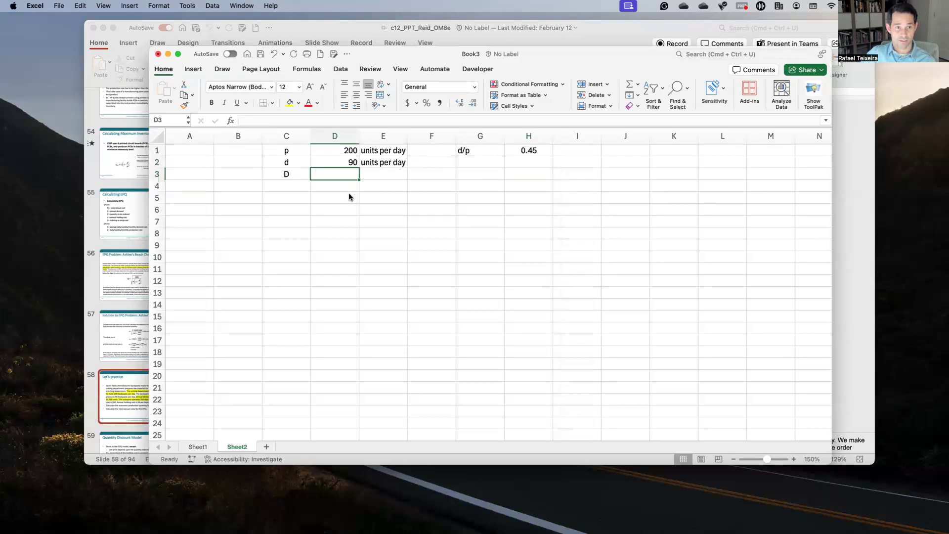
Step: Recheck the annual demand on the practice slide and enter 22500 and "units per year" in D3:E3
{"action": "left_click", "coordinate": [343, 38]}
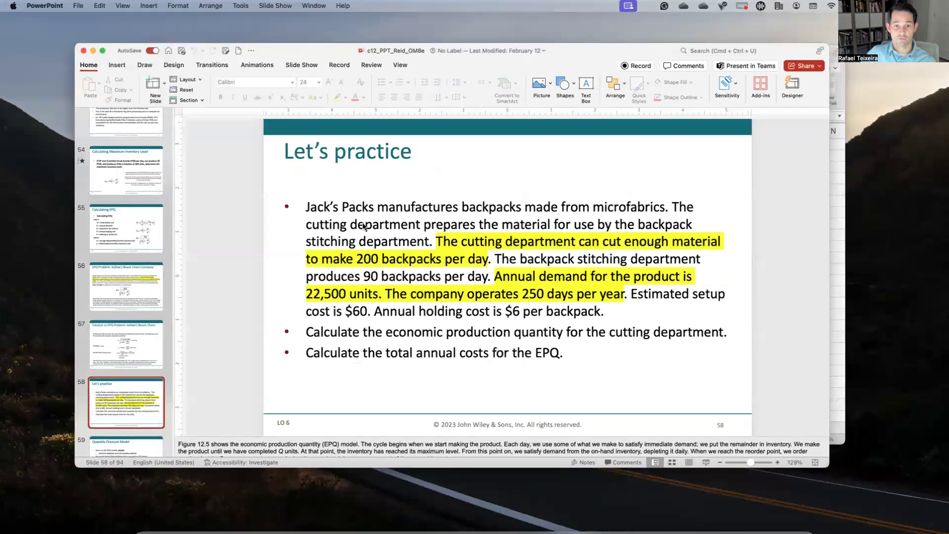
{"action": "key", "text": "ctrl+Up"}
{"action": "left_click", "coordinate": [580, 189]}
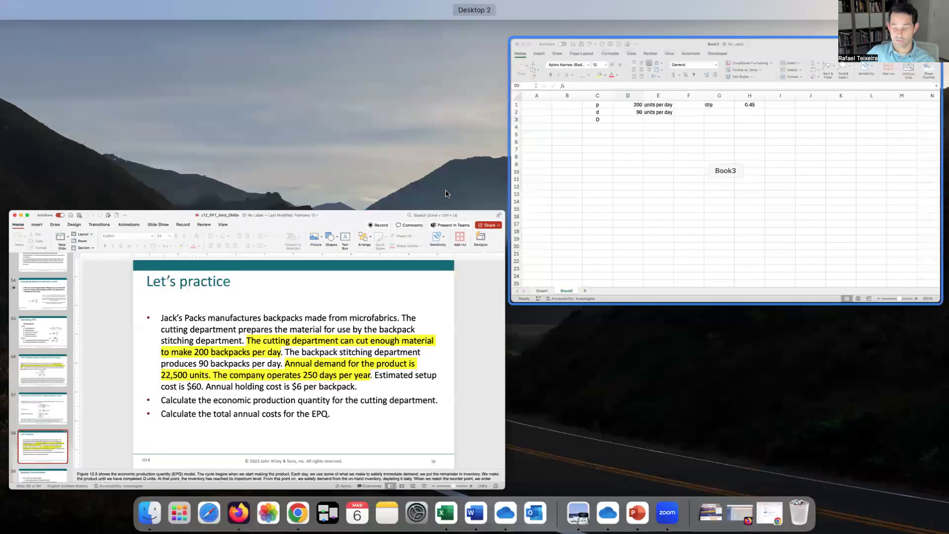
{"action": "type", "text": "22500"}
{"action": "key", "text": "Tab"}
{"action": "type", "text": "units per "}
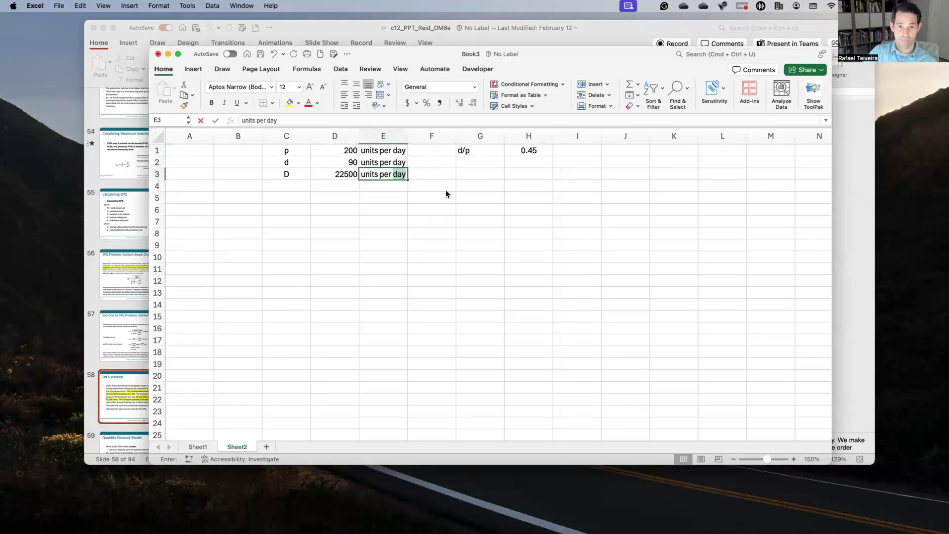
{"action": "type", "text": "year"}
{"action": "key", "text": "Return"}
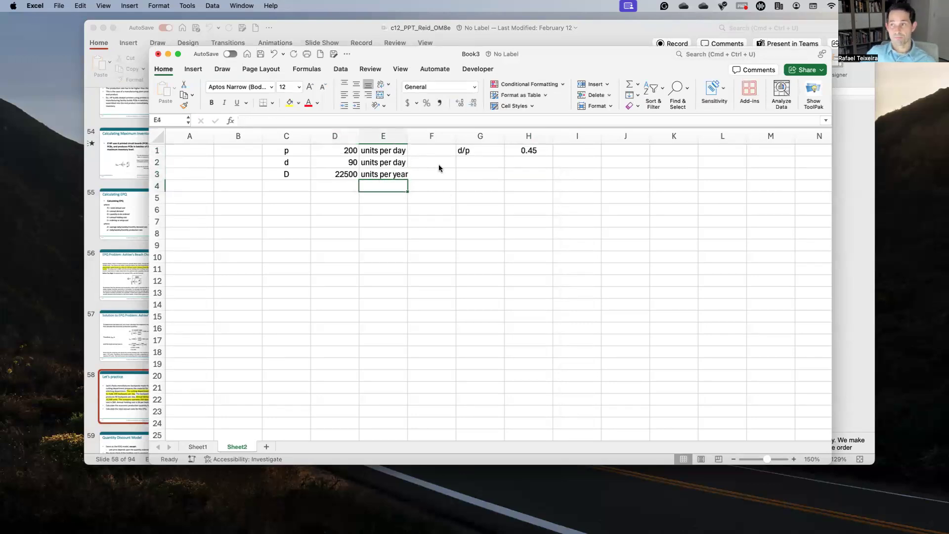
Step: Check the operating days on the practice slide and enter "Year", 250 and "days" in C4:E4
{"action": "left_click", "coordinate": [471, 231]}
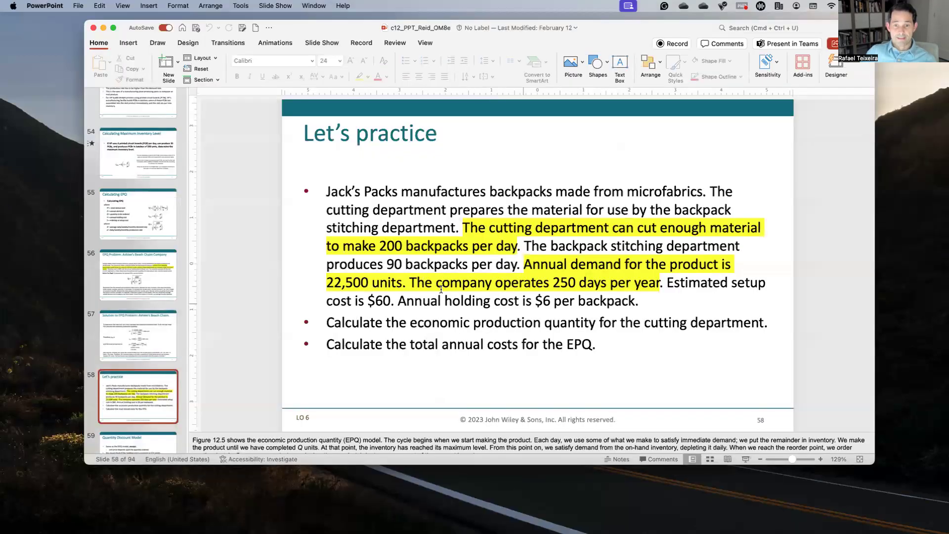
{"action": "key", "text": "ctrl+Up"}
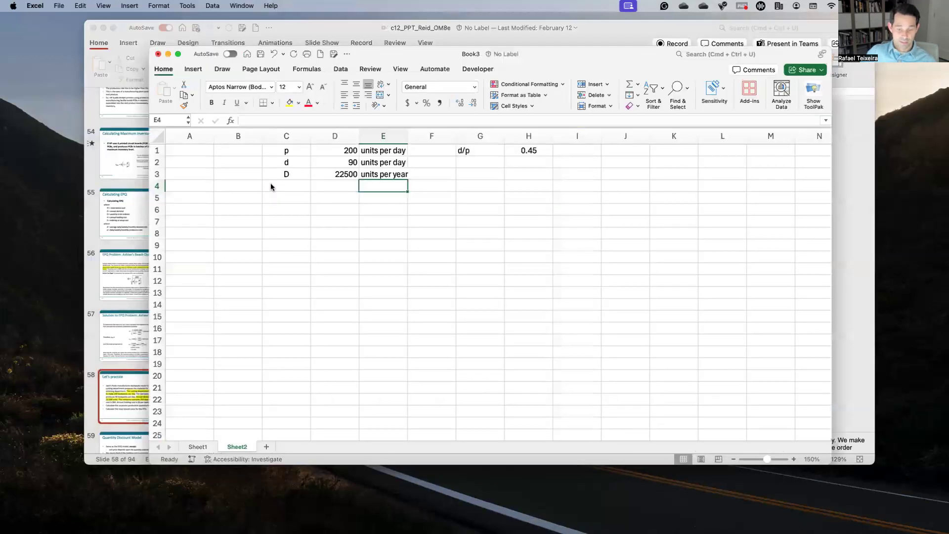
{"action": "left_click", "coordinate": [271, 183]}
{"action": "type", "text": "Ywa"}
{"action": "key", "text": "BackSpace"}
{"action": "key", "text": "BackSpace"}
{"action": "type", "text": "ear"}
{"action": "key", "text": "Tab"}
{"action": "type", "text": "250"}
{"action": "key", "text": "Tab"}
{"action": "type", "text": "days"}
{"action": "key", "text": "Return"}
Step: Enter the label "Daily demand" in cell C5
{"action": "key", "text": "Left"}
{"action": "key", "text": "Left"}
{"action": "type", "text": "Daily"}
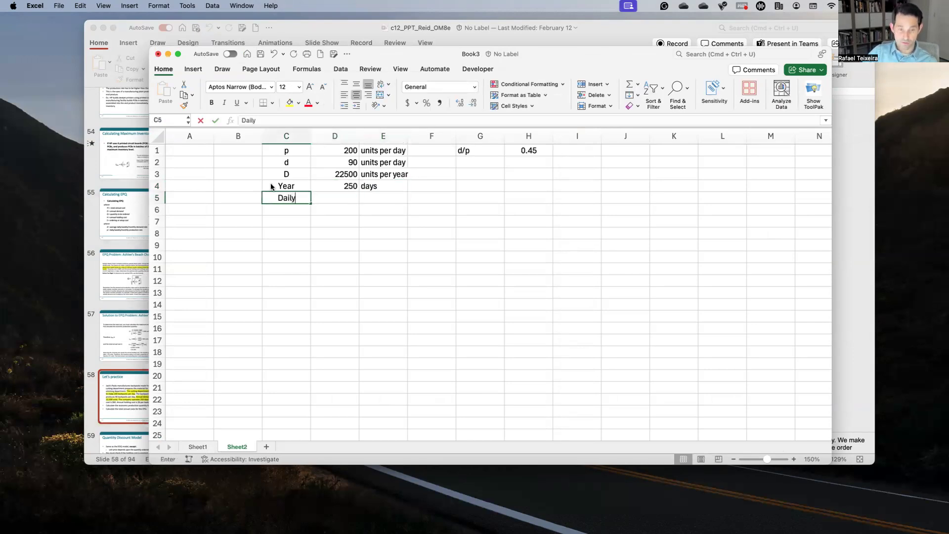
{"action": "type", "text": " demand"}
{"action": "key", "text": "Tab"}
Step: Calculate the daily demand in D5 with the formula =D3/D4
{"action": "key", "text": "Up"}
{"action": "key", "text": "Up"}
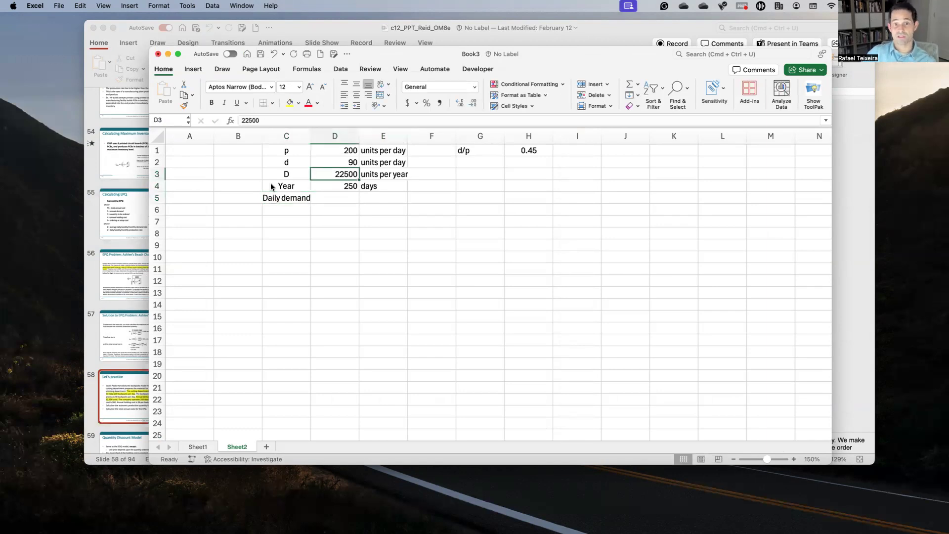
{"action": "key", "text": "Down"}
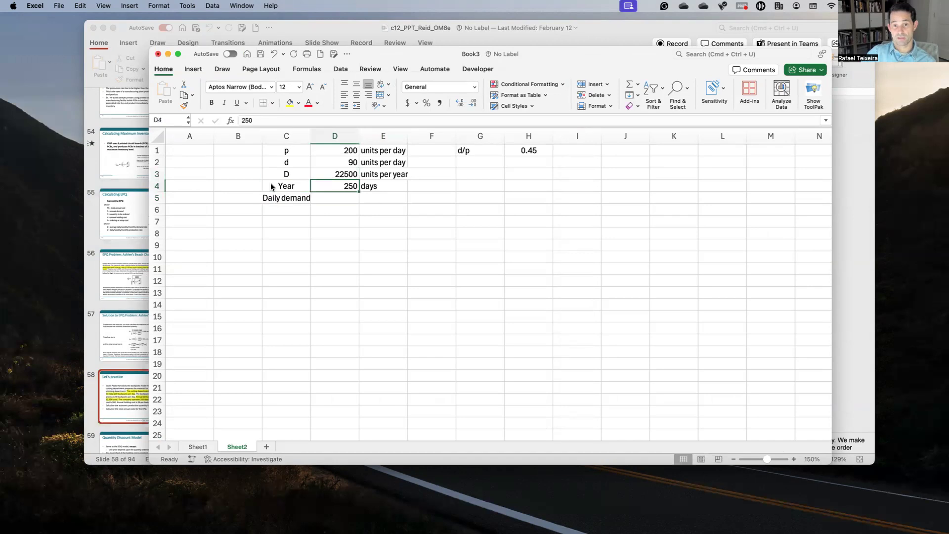
{"action": "key", "text": "Down"}
{"action": "type", "text": "="}
{"action": "key", "text": "Up"}
{"action": "key", "text": "Up"}
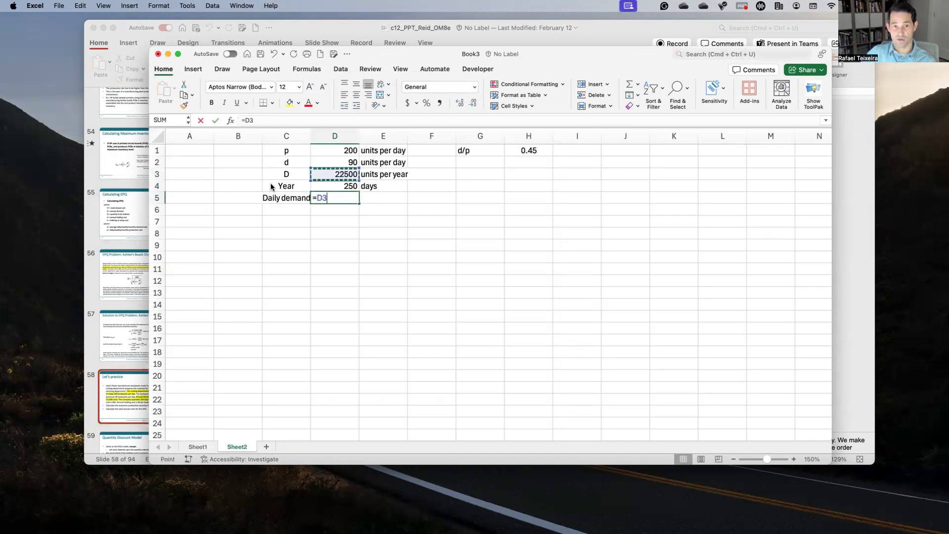
{"action": "type", "text": "/"}
{"action": "key", "text": "Up"}
{"action": "key", "text": "Return"}
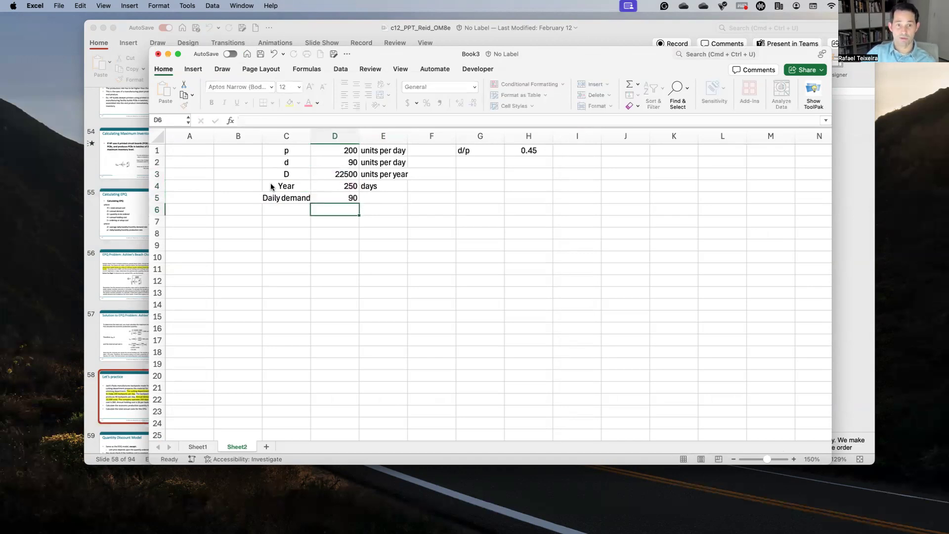
Step: Enter the unit "units per day" for the daily demand in E5
{"action": "key", "text": "Up"}
{"action": "key", "text": "Right"}
{"action": "type", "text": "Da"}
{"action": "key", "text": "BackSpace"}
{"action": "type", "text": "y"}
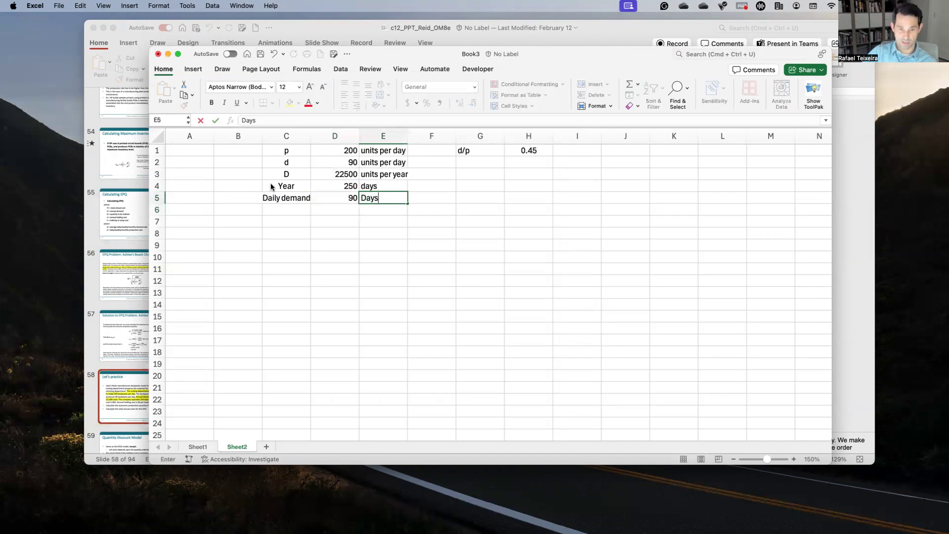
{"action": "key", "text": "BackSpace"}
{"action": "type", "text": "u"}
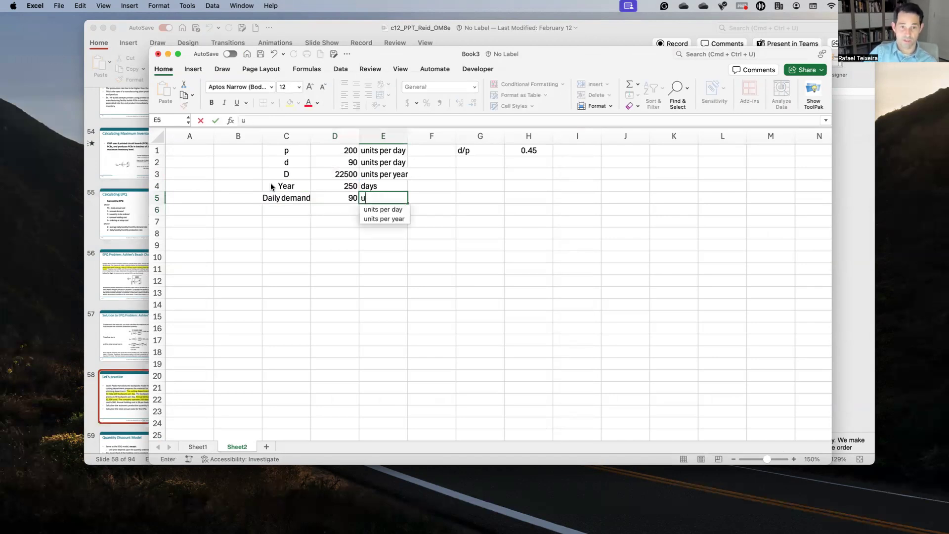
{"action": "type", "text": "nits per day"}
{"action": "key", "text": "Return"}
Step: Check the setup cost on the practice slide and enter "S" and 60 in C6:D6
{"action": "key", "text": "Left"}
{"action": "key", "text": "Left"}
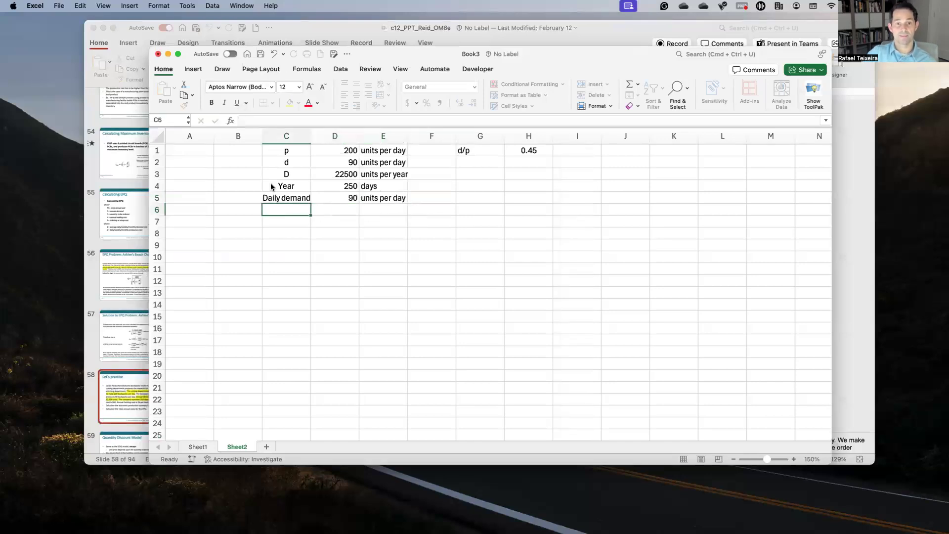
{"action": "key", "text": "ctrl+Up"}
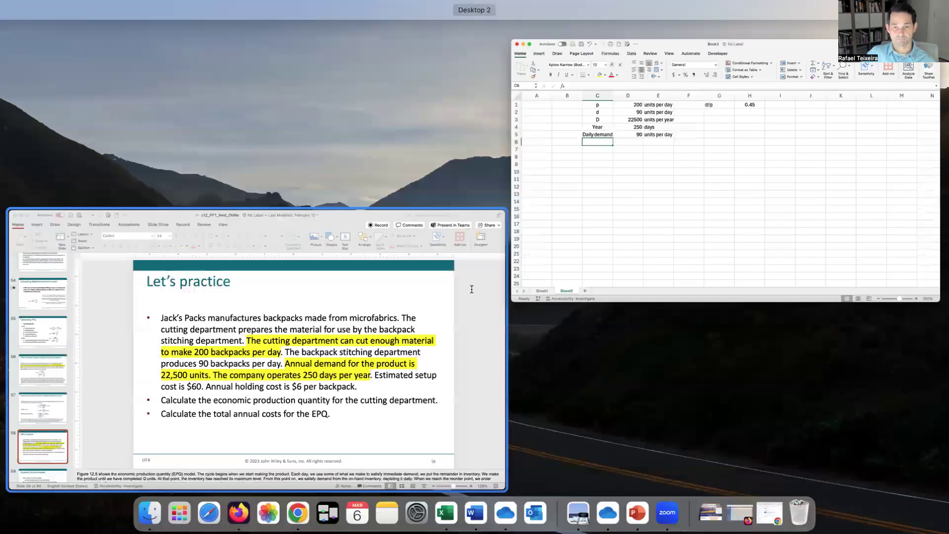
{"action": "left_click", "coordinate": [472, 289]}
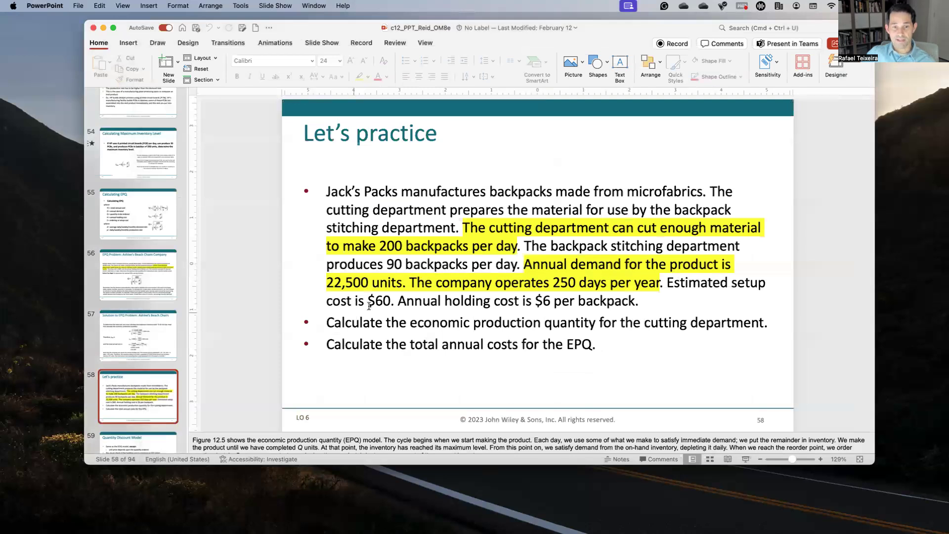
{"action": "key", "text": "ctrl+Up"}
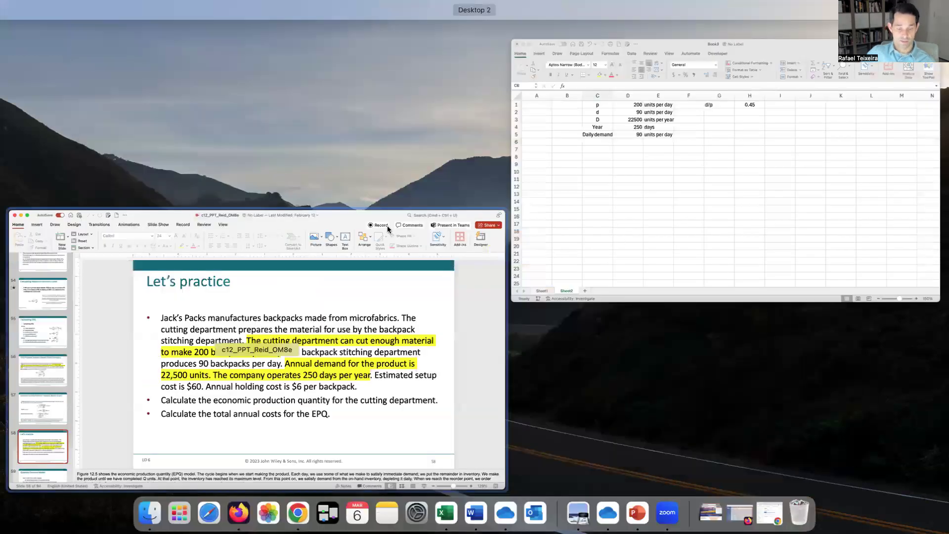
{"action": "key", "text": "ctrl+Up"}
{"action": "type", "text": "S"}
{"action": "key", "text": "Tab"}
{"action": "type", "text": "60"}
{"action": "key", "text": "Tab"}
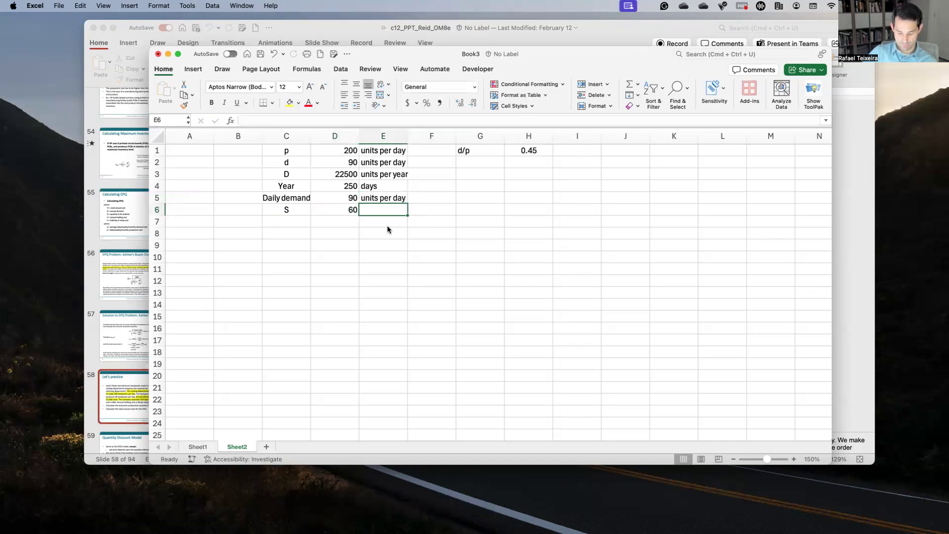
Step: Enter the unit "dollar per set up" for the setup cost in E6
{"action": "type", "text": "dolla"}
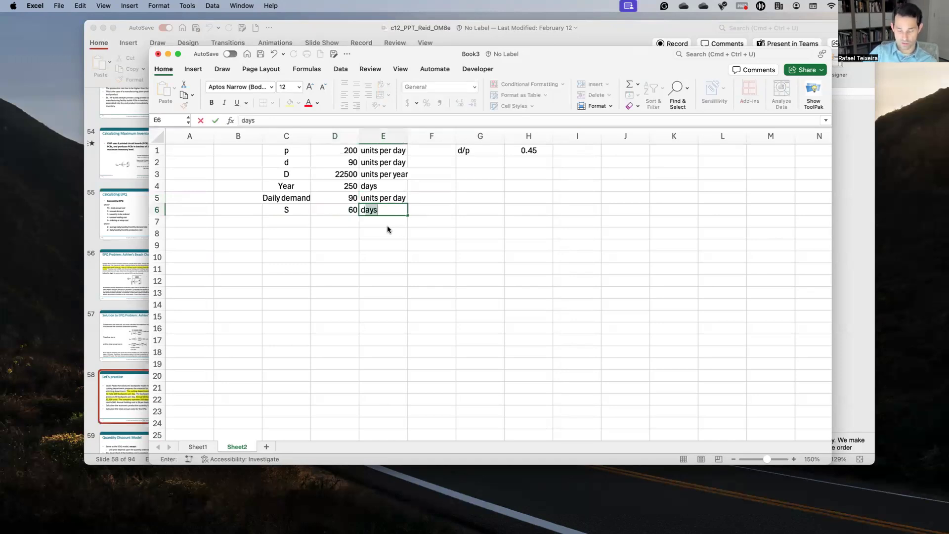
{"action": "type", "text": "r per set up"}
{"action": "key", "text": "Return"}
{"action": "key", "text": "Down"}
{"action": "key", "text": "Down"}
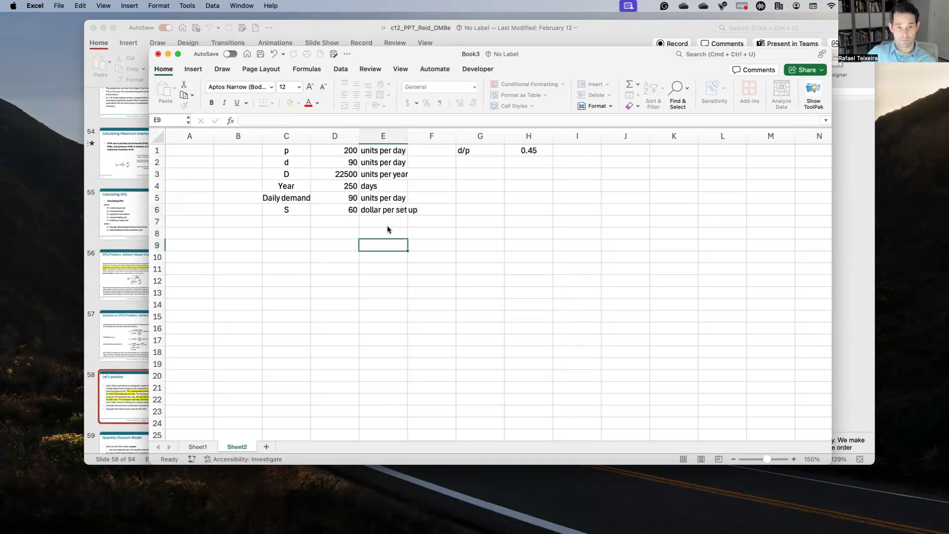
Step: Enter the holding cost as "H" and 6 in C7:D7
{"action": "key", "text": "Up"}
{"action": "key", "text": "Up"}
{"action": "key", "text": "Up"}
{"action": "key", "text": "Left"}
{"action": "key", "text": "Down"}
{"action": "key", "text": "Left"}
{"action": "type", "text": "H"}
{"action": "key", "text": "Tab"}
{"action": "type", "text": "6"}
{"action": "key", "text": "Tab"}
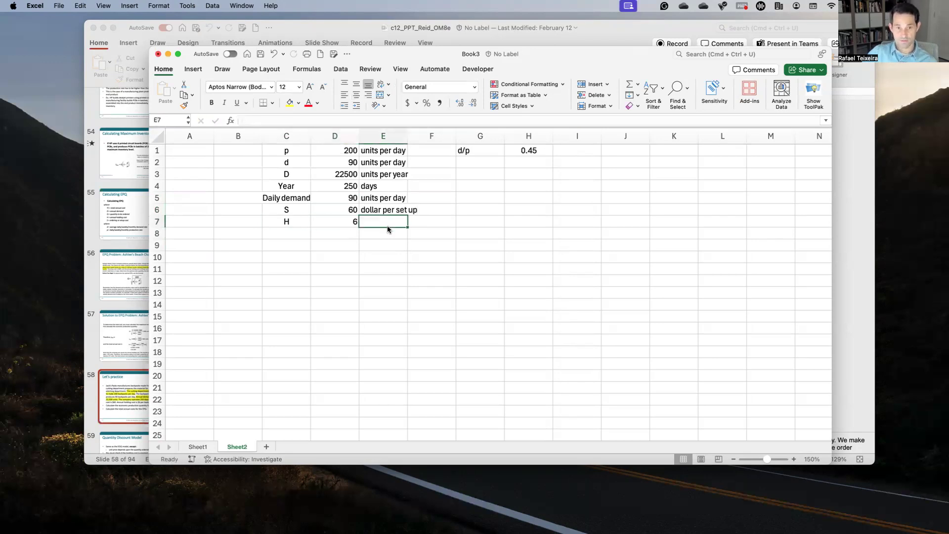
Step: Enter the unit "dollars per unit" for the holding cost in E7
{"action": "type", "text": "do"}
{"action": "type", "text": "lle"}
{"action": "key", "text": "BackSpace"}
{"action": "key", "text": "BackSpace"}
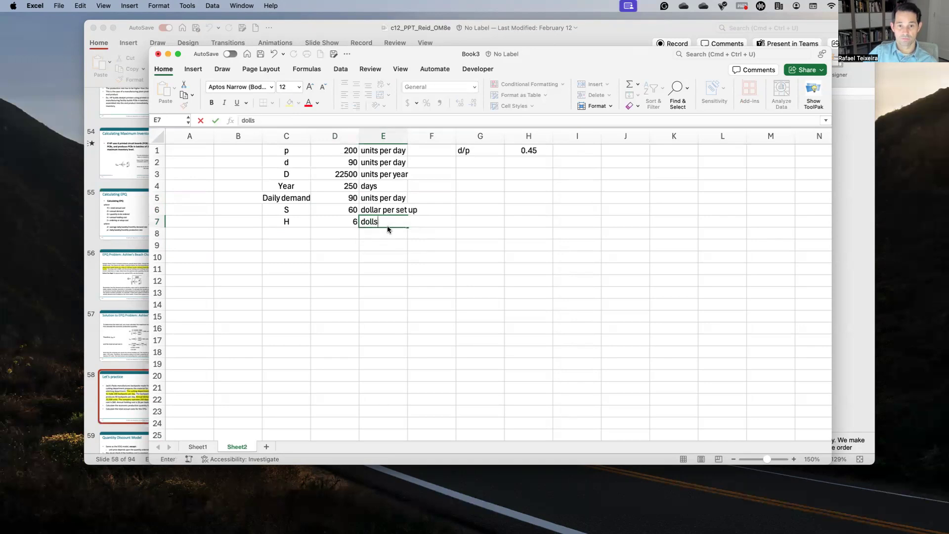
{"action": "type", "text": "a"}
{"action": "type", "text": "ts"}
{"action": "type", "text": " per unit"}
{"action": "key", "text": "Return"}
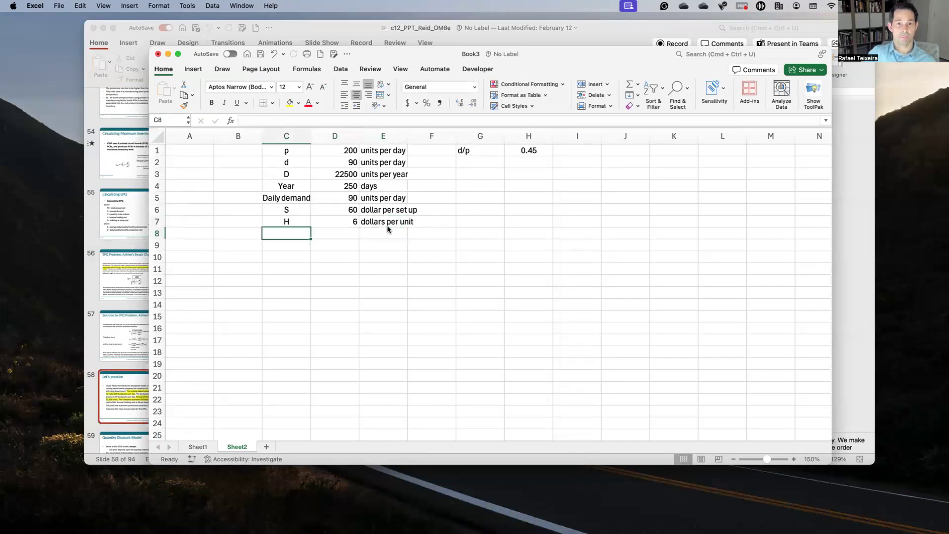
Step: Check the questions on the practice slide and enter the label "EOQ" in C9
{"action": "key", "text": "ctrl+Up"}
{"action": "left_click", "coordinate": [424, 283]}
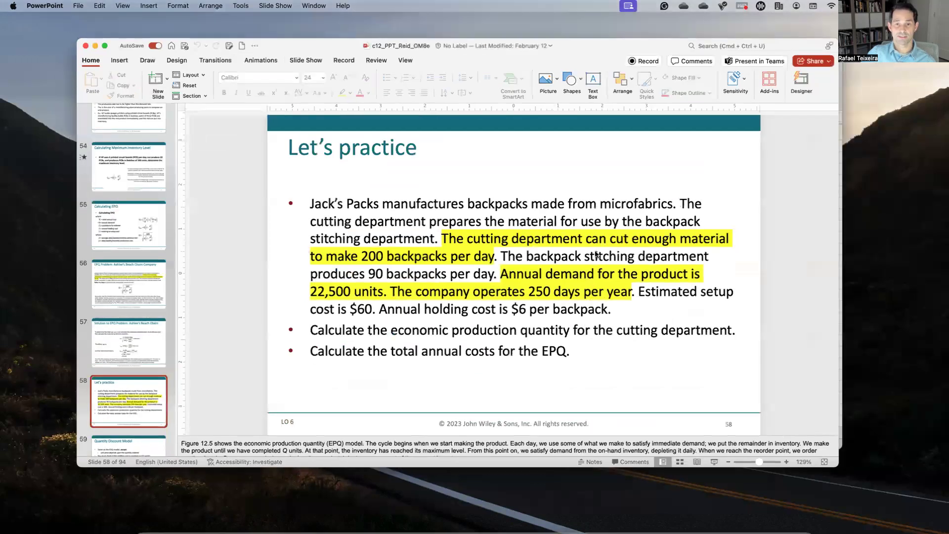
{"action": "key", "text": "ctrl+Up"}
{"action": "left_click", "coordinate": [361, 239]}
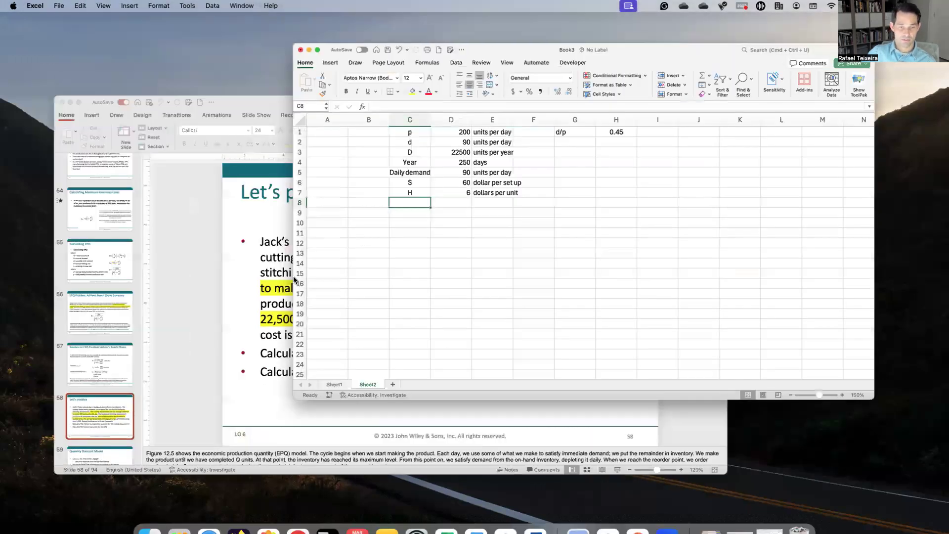
{"action": "key", "text": "Down"}
{"action": "type", "text": "EOQ"}
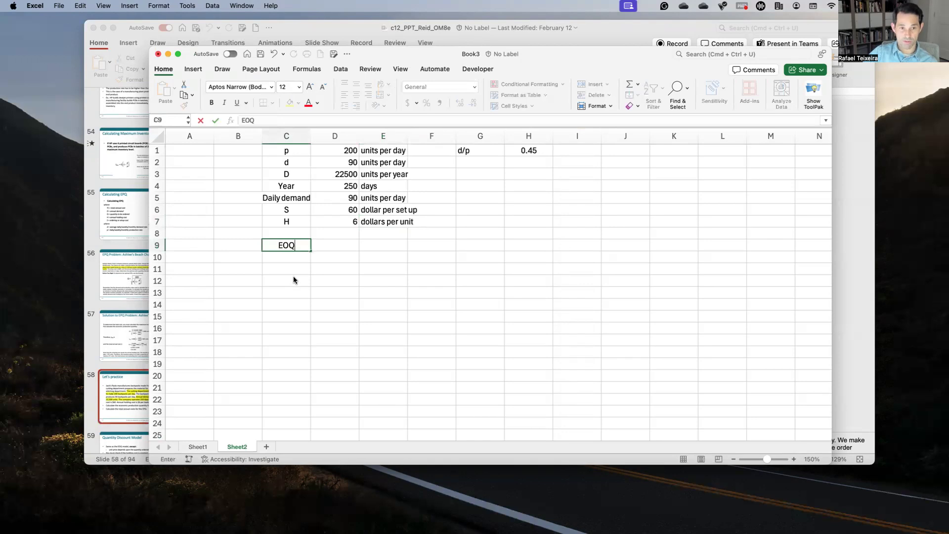
{"action": "key", "text": "Return"}
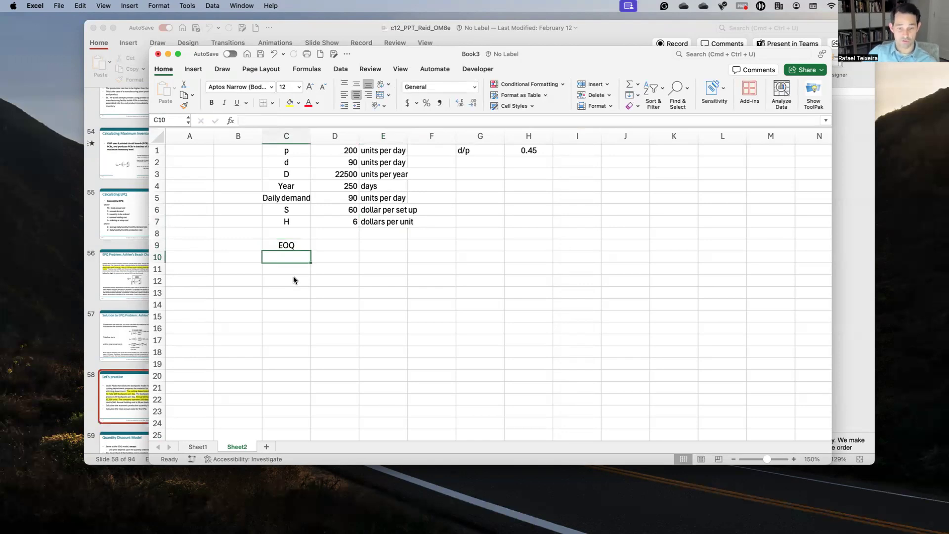
Step: Check the Q formula on the Calculating EPQ slide and enter the label "2DS/H*(1-d/p)" in C10
{"action": "key", "text": "ctrl+Up"}
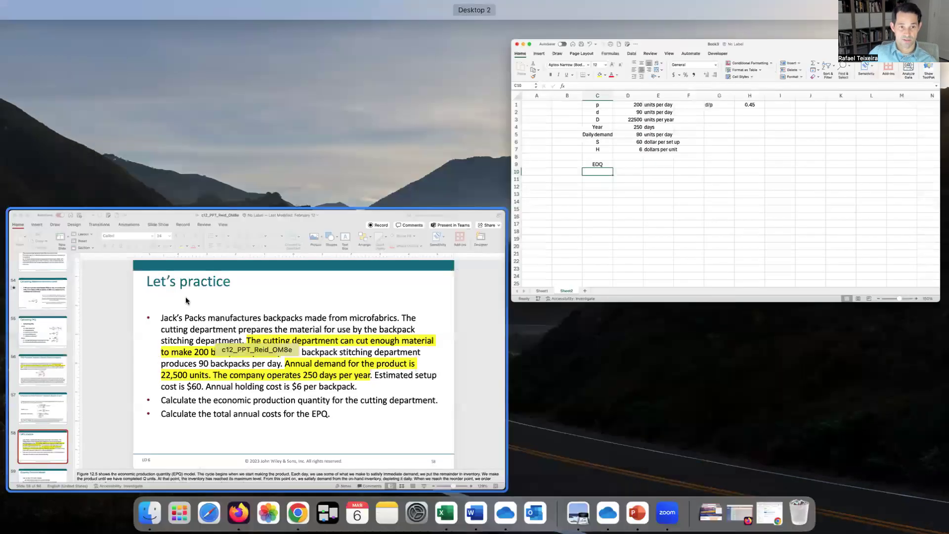
{"action": "left_click", "coordinate": [46, 294]}
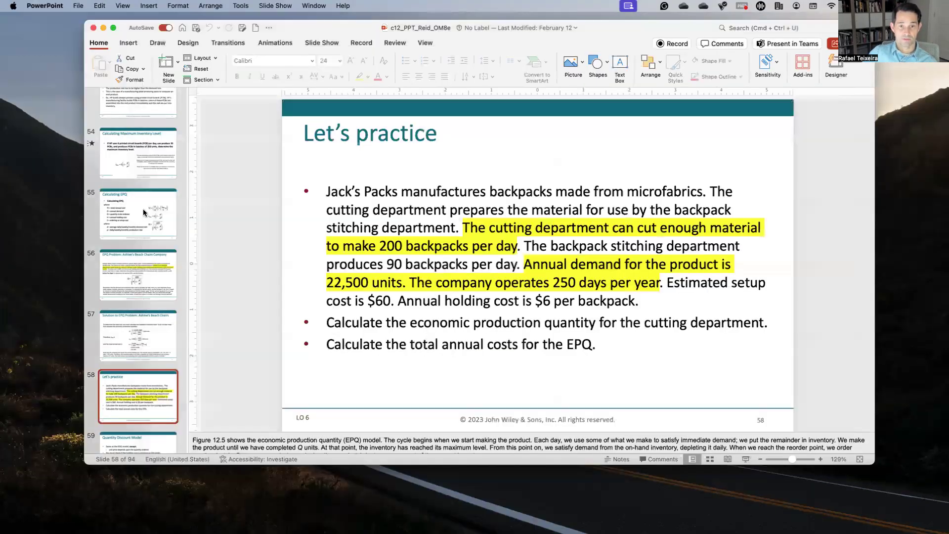
{"action": "left_click", "coordinate": [143, 211]}
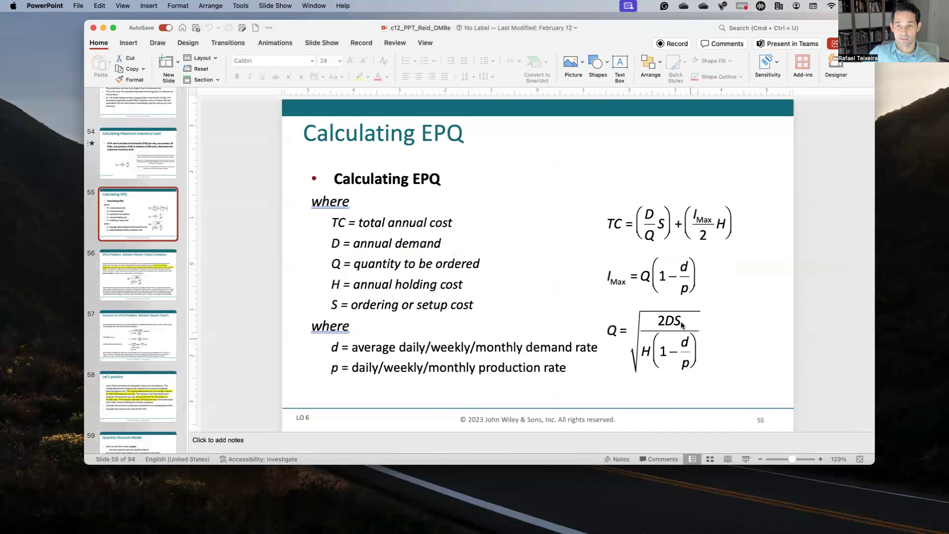
{"action": "key", "text": "ctrl+Up"}
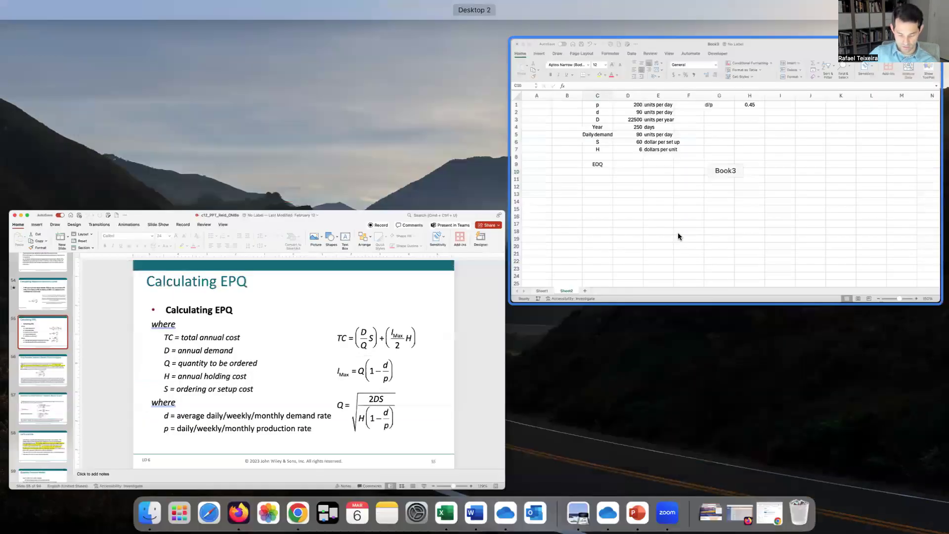
{"action": "left_click", "coordinate": [678, 233]}
{"action": "type", "text": "2DS/"}
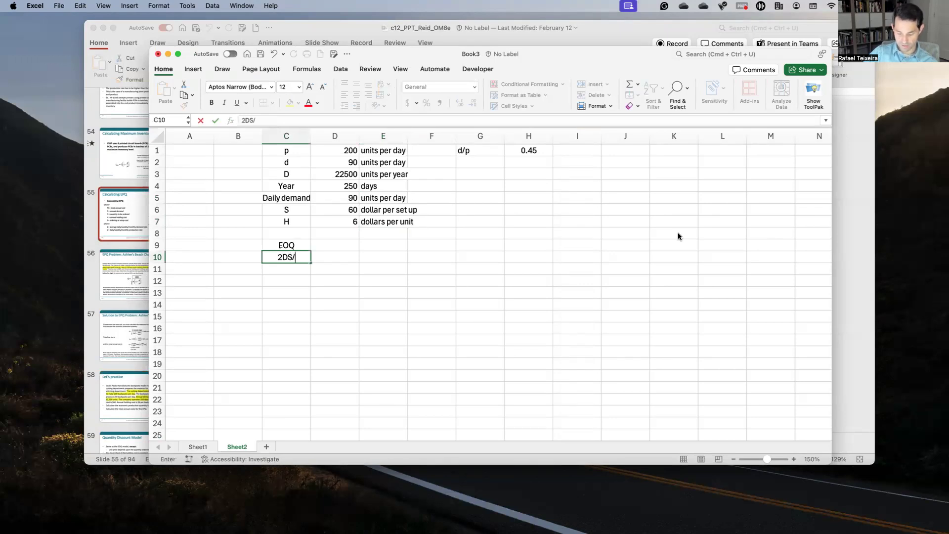
{"action": "type", "text": "H*("}
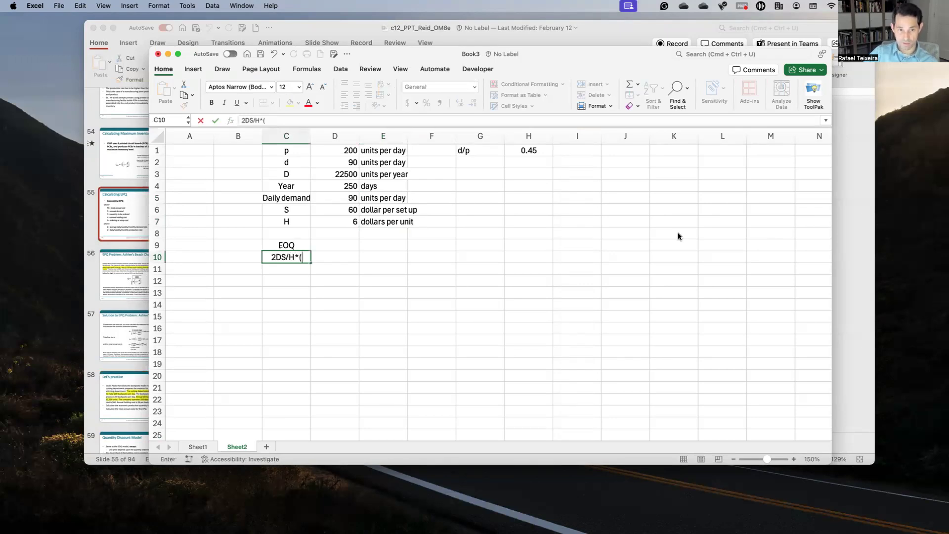
{"action": "type", "text": "1-"}
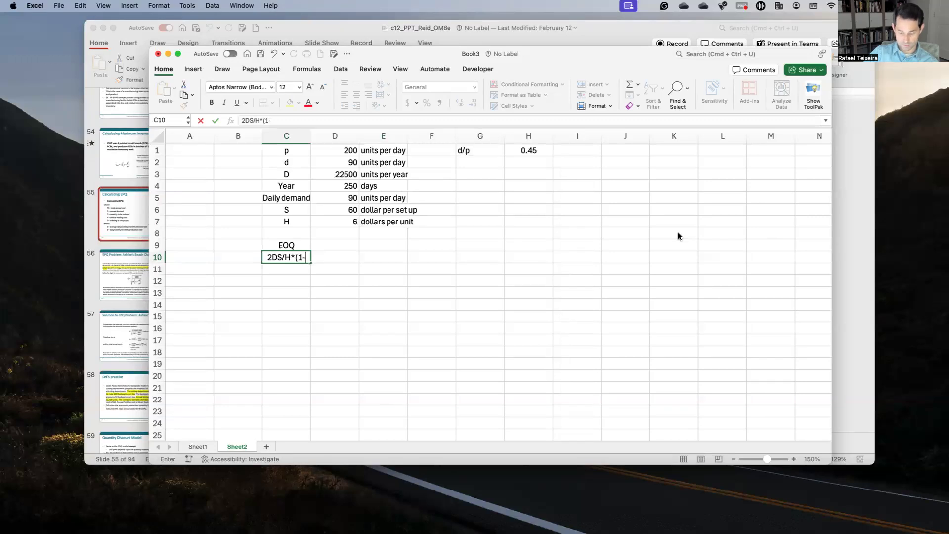
{"action": "type", "text": "d/p)"}
{"action": "key", "text": "Return"}
Step: Start the formula in D10 with the numerator (2*D3*D6), divided by an open parenthesis
{"action": "key", "text": "Up"}
{"action": "key", "text": "Right"}
{"action": "type", "text": "="}
{"action": "key", "text": "BackSpace"}
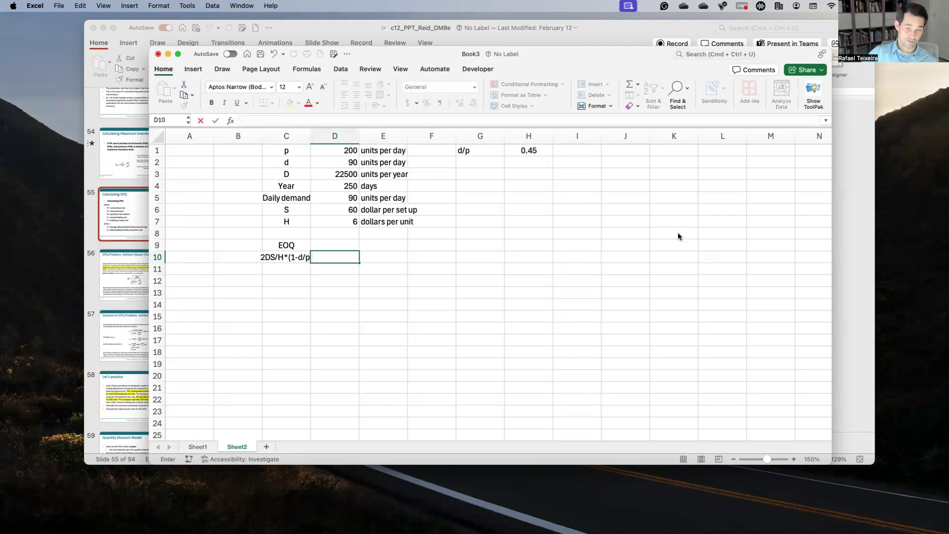
{"action": "type", "text": "=(2*"}
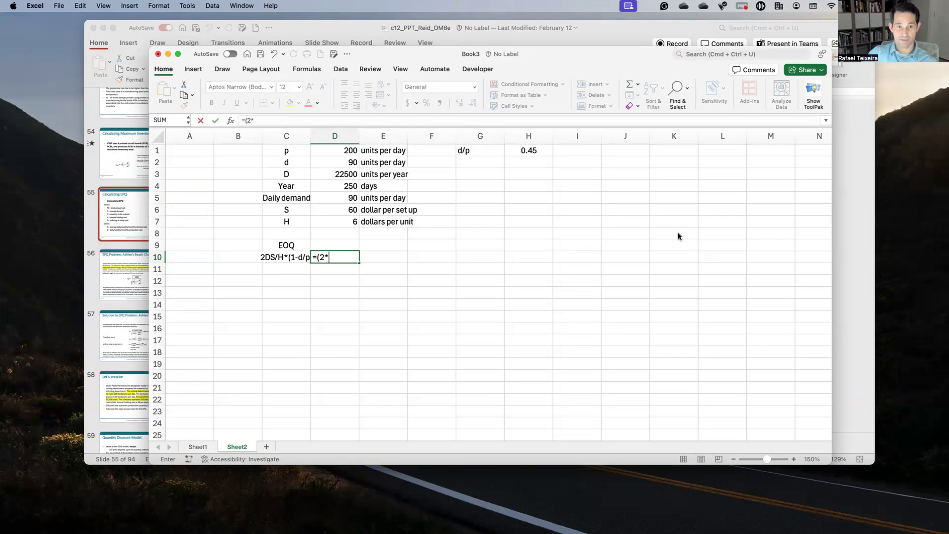
{"action": "left_click", "coordinate": [343, 176]}
{"action": "type", "text": "*"}
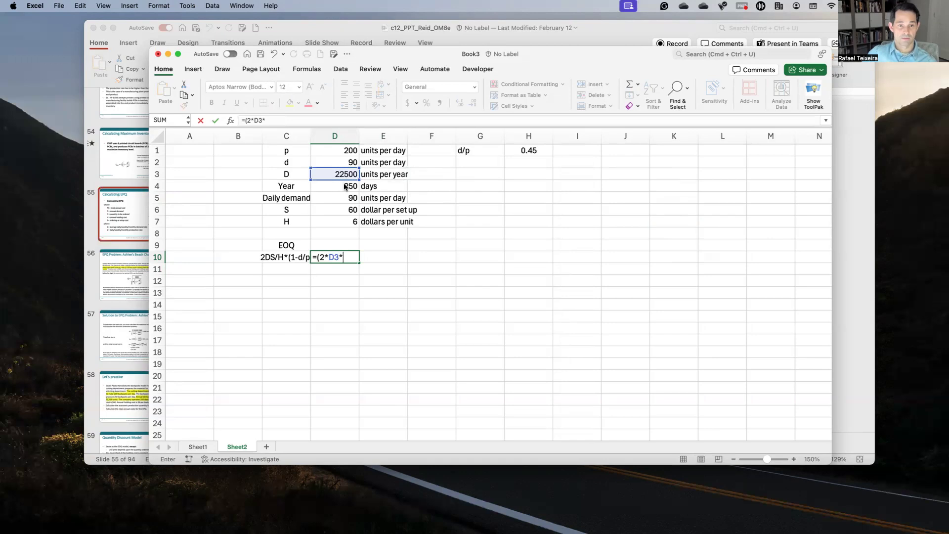
{"action": "left_click", "coordinate": [346, 207]}
{"action": "type", "text": ")/("}
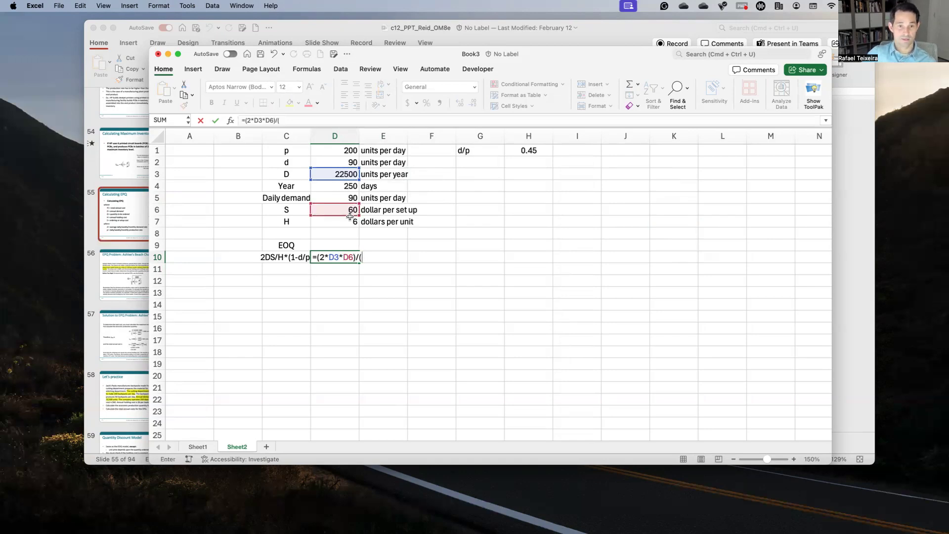
Step: Complete the denominator of the D10 formula as D7*(1-(D2/D1)), giving =(2*D3*D6)/(D7*(1-(D2/D1)))
{"action": "left_click", "coordinate": [350, 223]}
{"action": "type", "text": "*("}
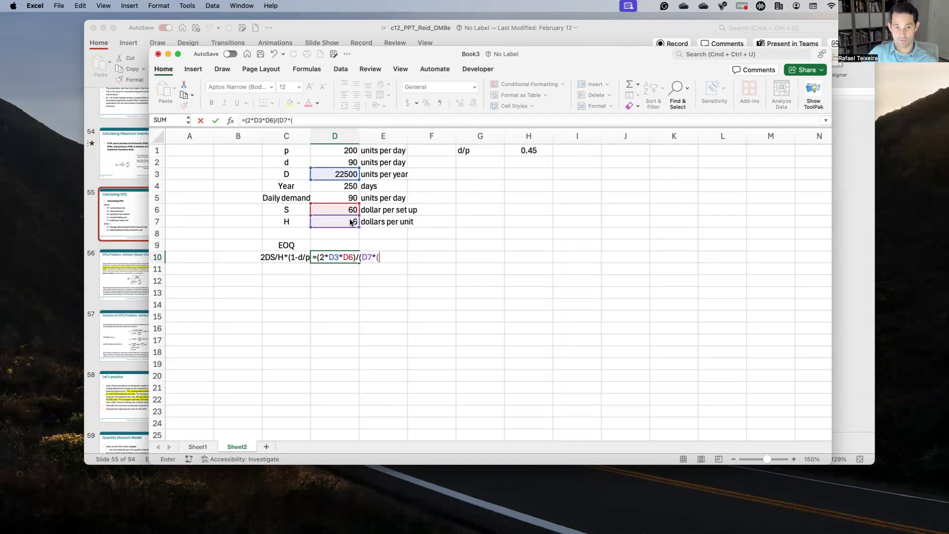
{"action": "type", "text": "1-("}
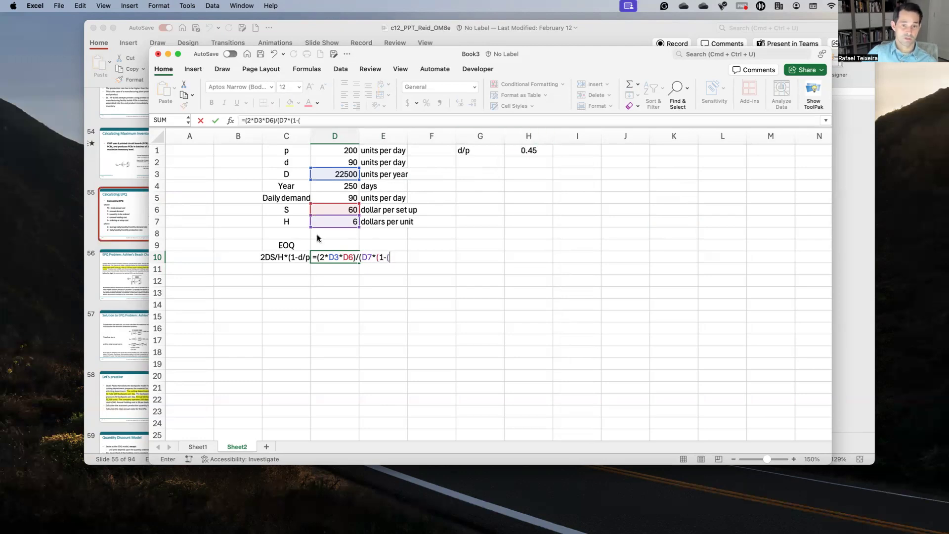
{"action": "left_click", "coordinate": [336, 166]}
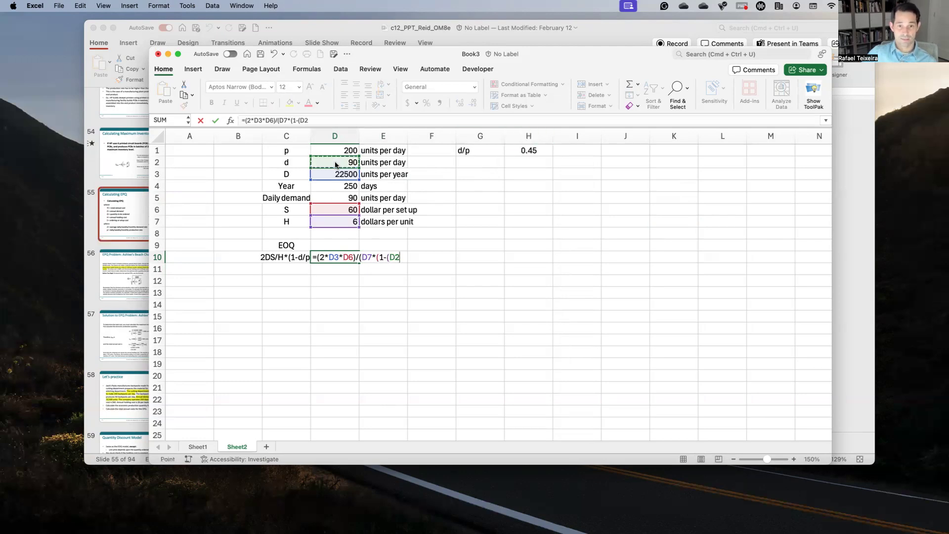
{"action": "type", "text": "/"}
{"action": "left_click", "coordinate": [331, 150]}
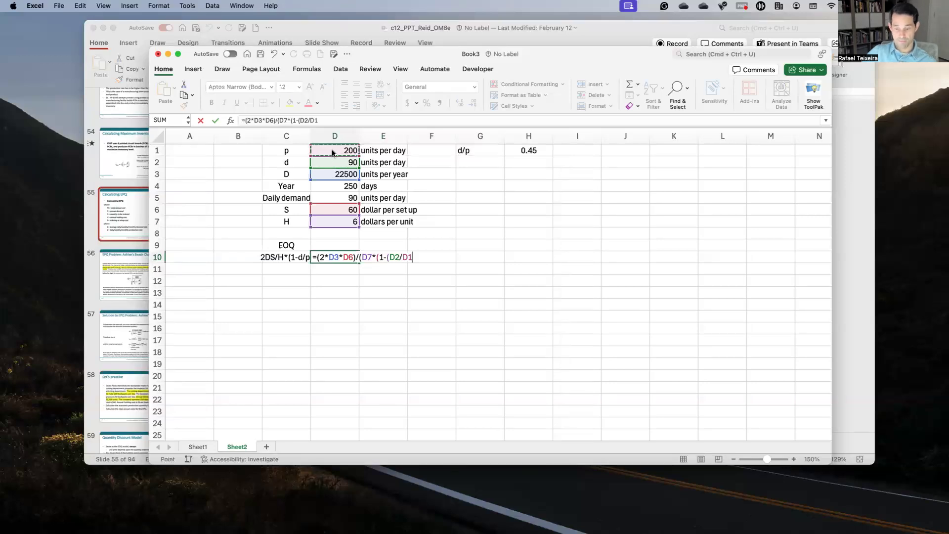
{"action": "type", "text": "))"}
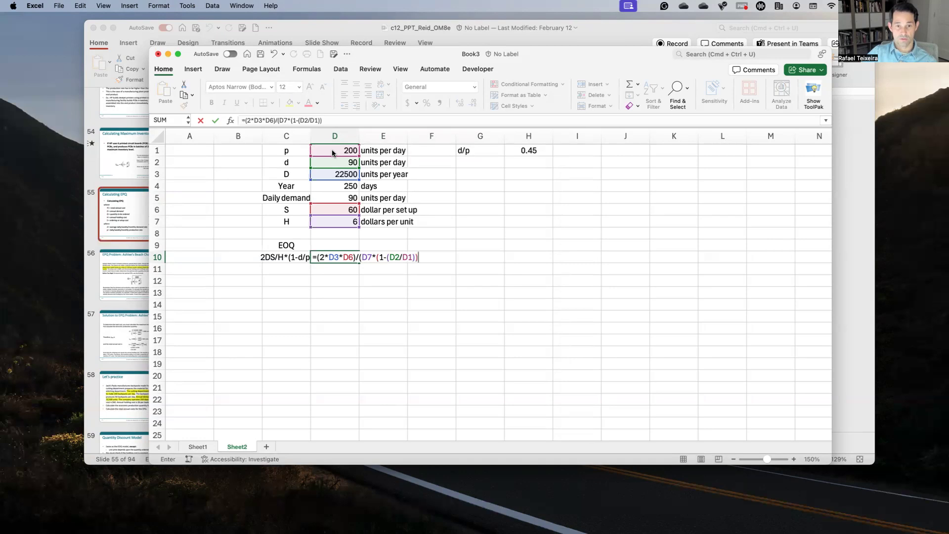
{"action": "type", "text": ")"}
{"action": "key", "text": "Return"}
{"action": "key", "text": "Up"}
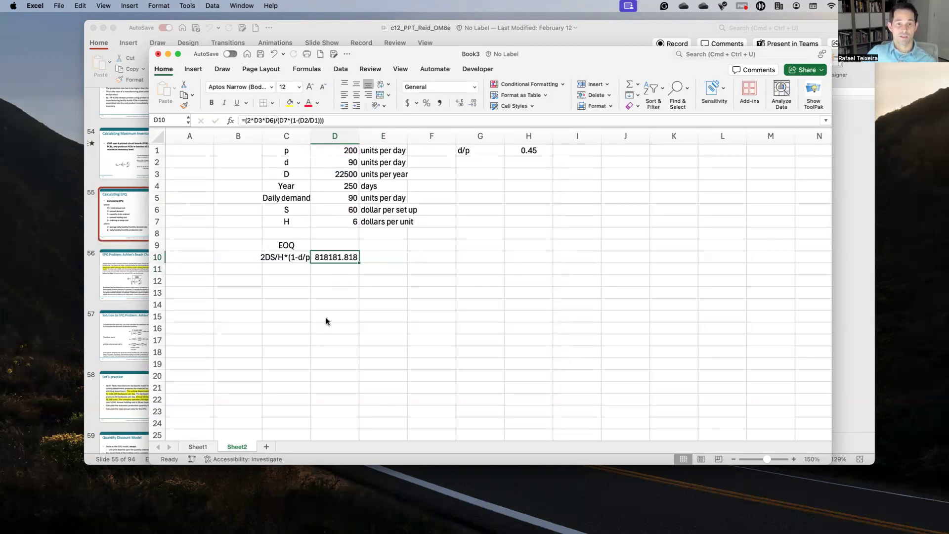
Step: Enter the label "Sqrt" in C11 and calculate the square root in D11 with =SQRT(D10)
{"action": "left_click", "coordinate": [290, 267]}
{"action": "type", "text": "SQrt"}
{"action": "key", "text": "Tab"}
{"action": "left_click", "coordinate": [289, 267]}
{"action": "type", "text": "Sqrt"}
{"action": "key", "text": "Tab"}
{"action": "type", "text": "=sq"}
{"action": "key", "text": "Tab"}
{"action": "type", "text": "D10)"}
{"action": "key", "text": "Return"}
{"action": "key", "text": "Up"}
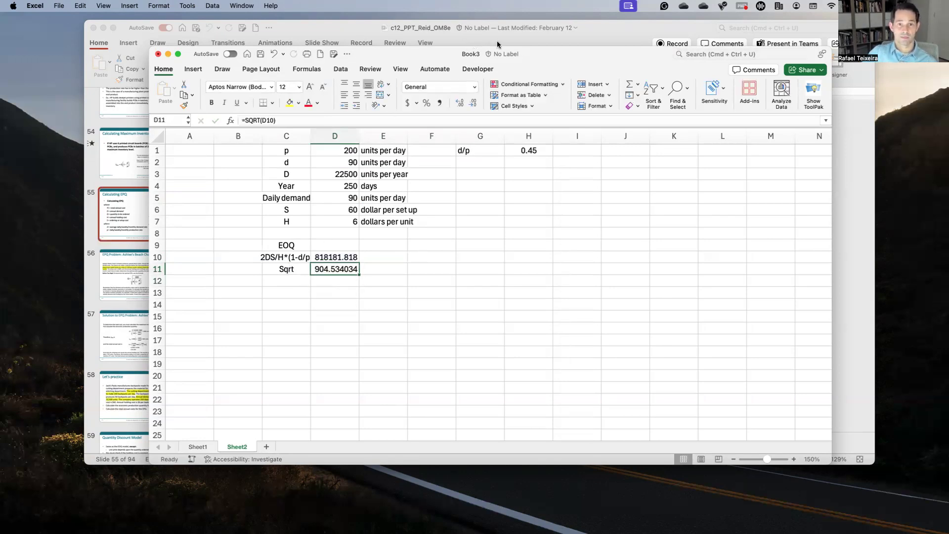
Step: Reduce D11 to three decimal places and mark it with the note "<-- Q" in E11
{"action": "left_click", "coordinate": [472, 103]}
{"action": "left_click", "coordinate": [472, 103]}
{"action": "left_click", "coordinate": [372, 266]}
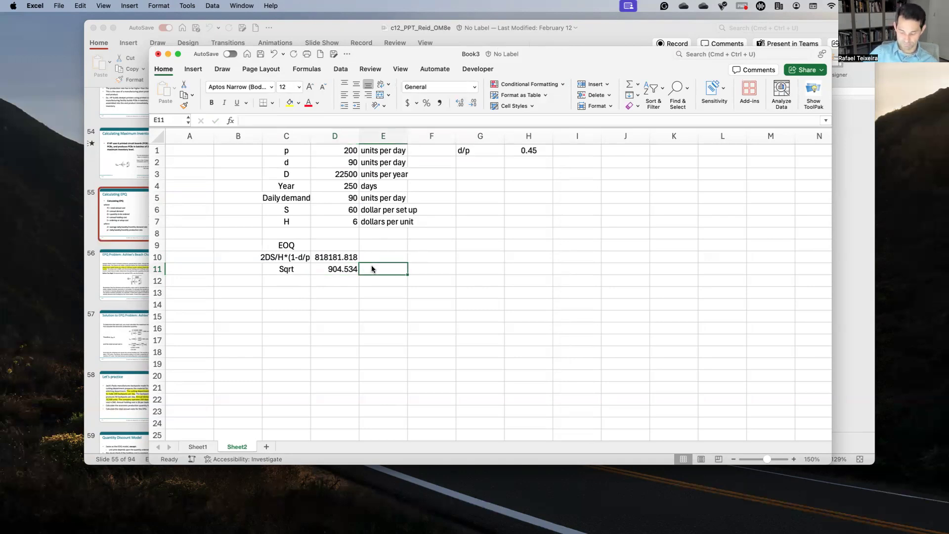
{"action": "type", "text": "<-- Q"}
{"action": "key", "text": "Return"}
Step: Switch to PowerPoint to check the questions on the Jack's Packs practice slide, and return to the Excel sheet
{"action": "key", "text": "Left"}
{"action": "key", "text": "Left"}
{"action": "key", "text": "Down"}
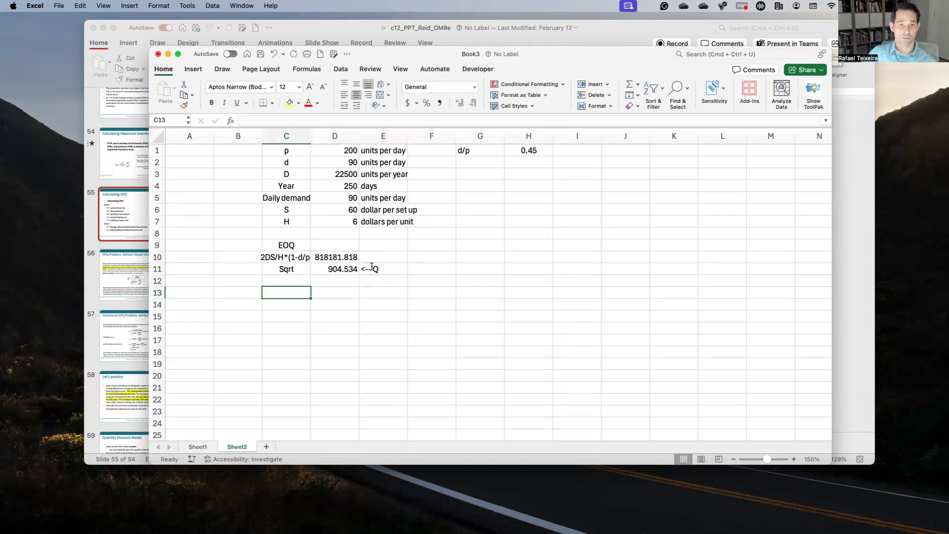
{"action": "key", "text": "ctrl+Up"}
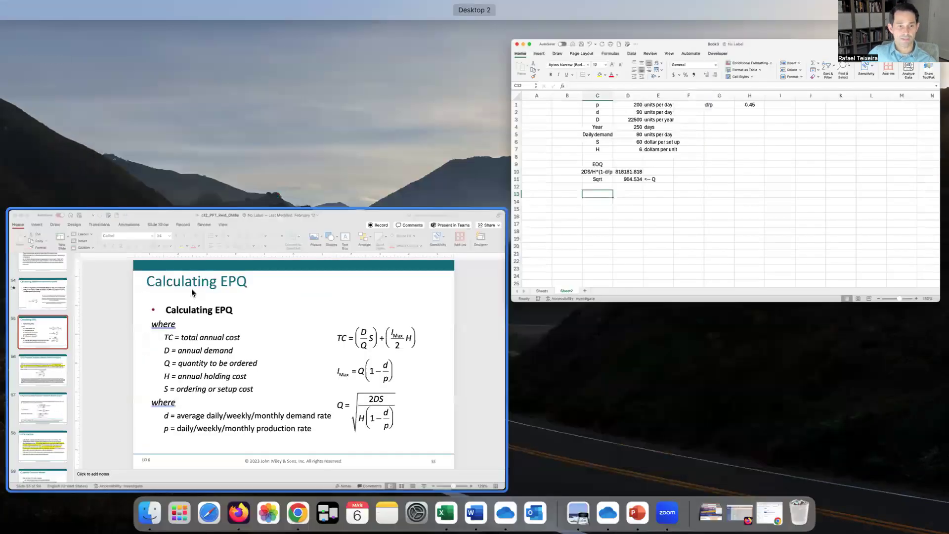
{"action": "left_click", "coordinate": [191, 289]}
{"action": "left_click", "coordinate": [149, 289]}
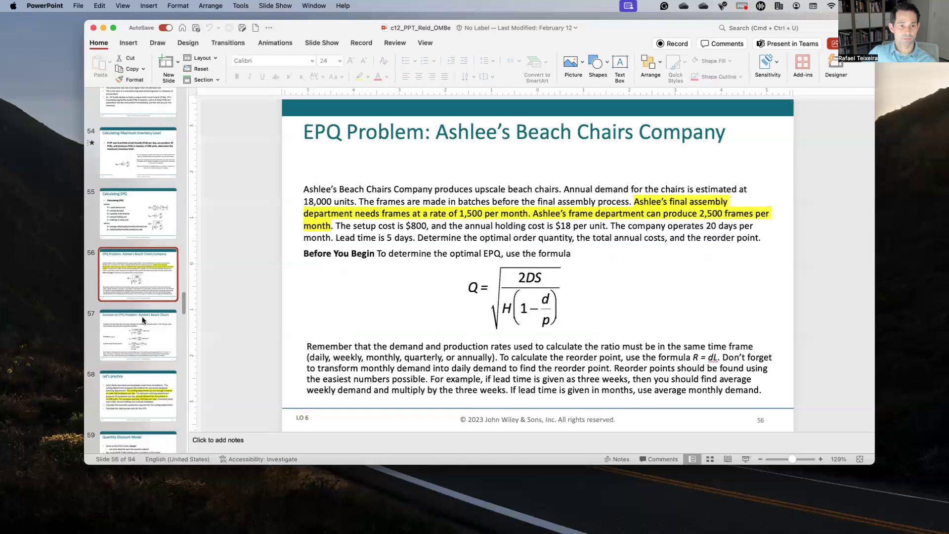
{"action": "left_click", "coordinate": [141, 316]}
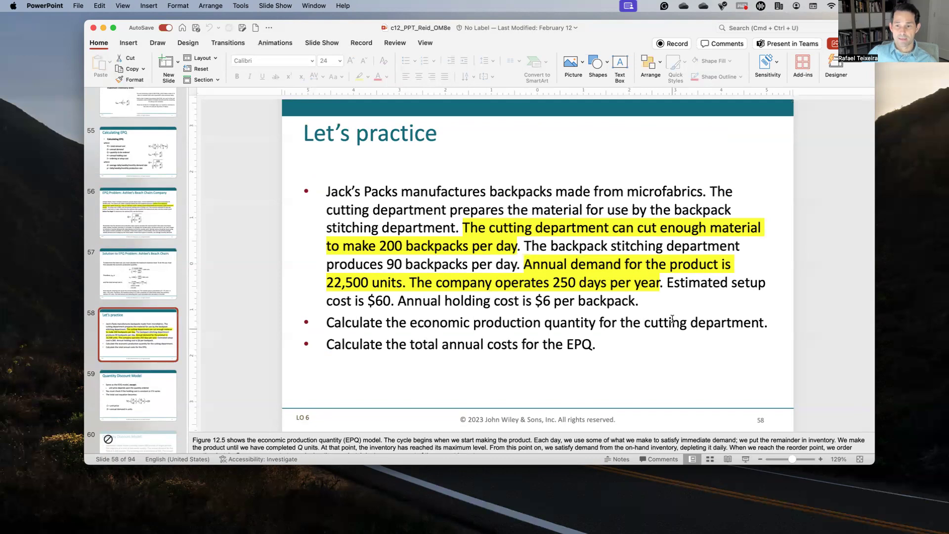
{"action": "key", "text": "ctrl+Up"}
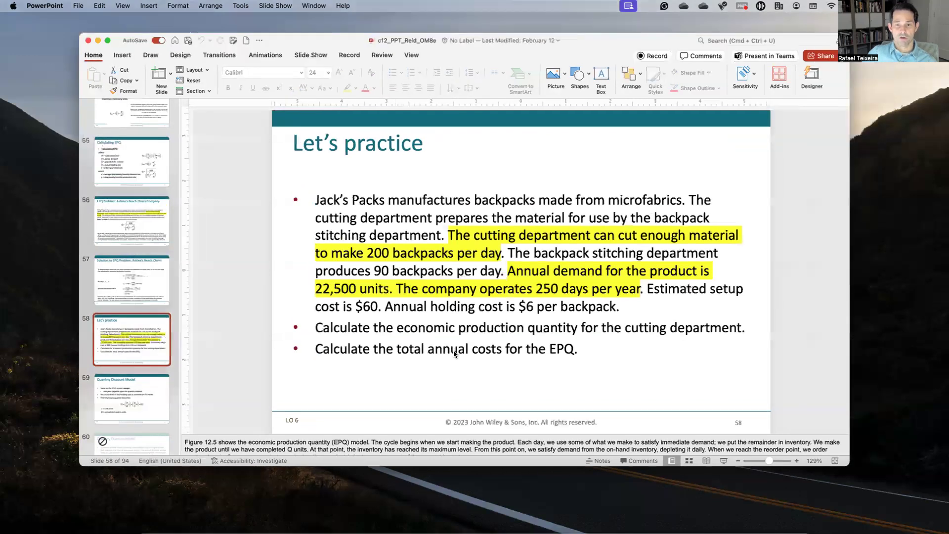
{"action": "left_click", "coordinate": [595, 204]}
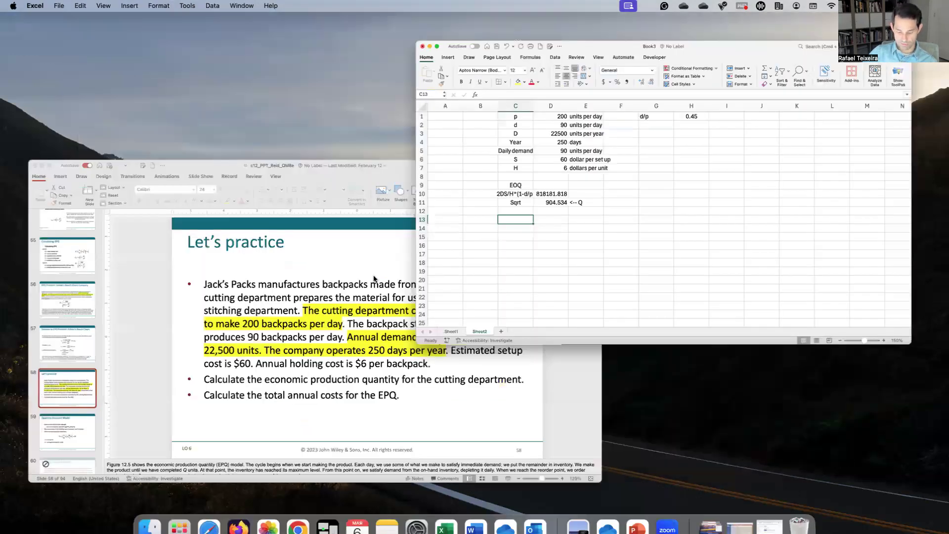
Step: Enter the label "Total order cost" in C13 and "D/Q*S" in C14
{"action": "type", "text": "Total order cost"}
{"action": "key", "text": "Return"}
{"action": "type", "text": "D"}
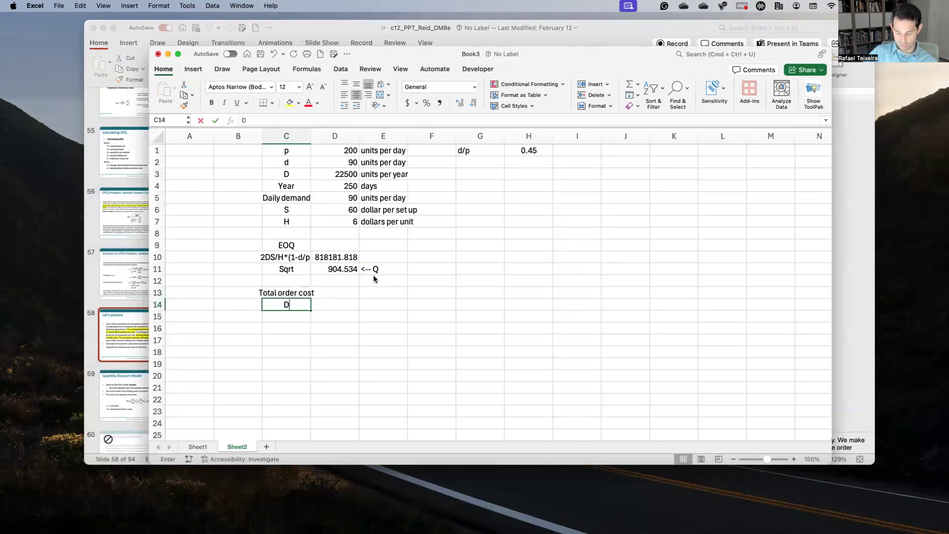
{"action": "type", "text": "/Q*S"}
{"action": "key", "text": "Tab"}
Step: Calculate the total order cost in D14 with =(D3/D11)*D6
{"action": "type", "text": "="}
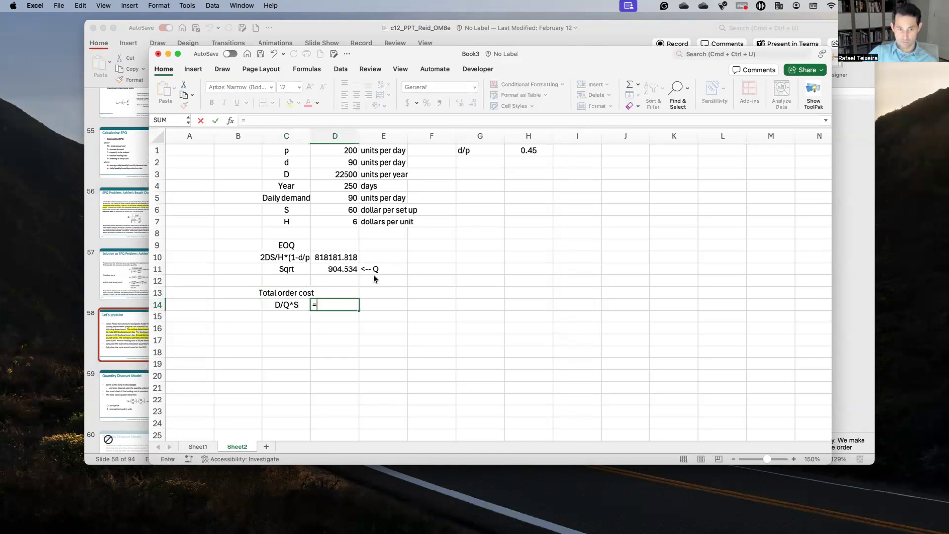
{"action": "type", "text": "("}
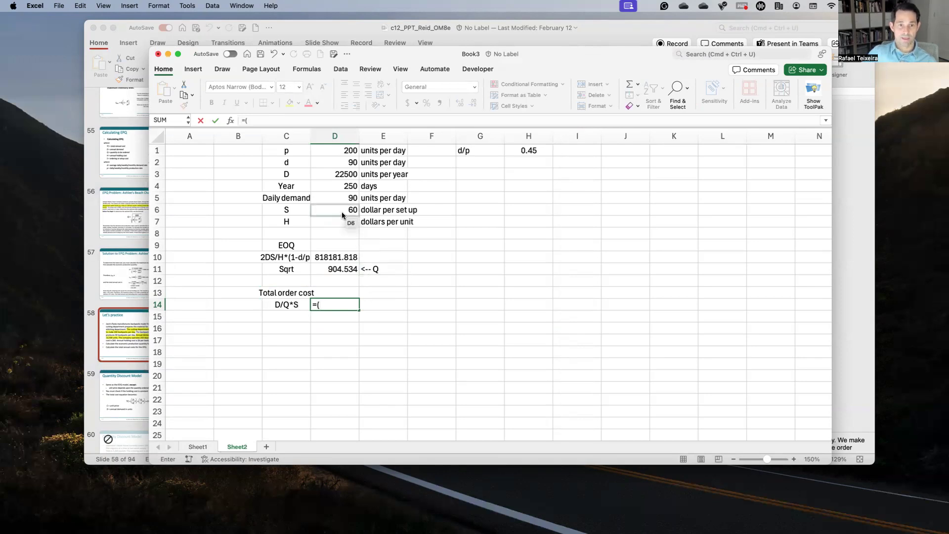
{"action": "left_click", "coordinate": [342, 176]}
{"action": "type", "text": "/"}
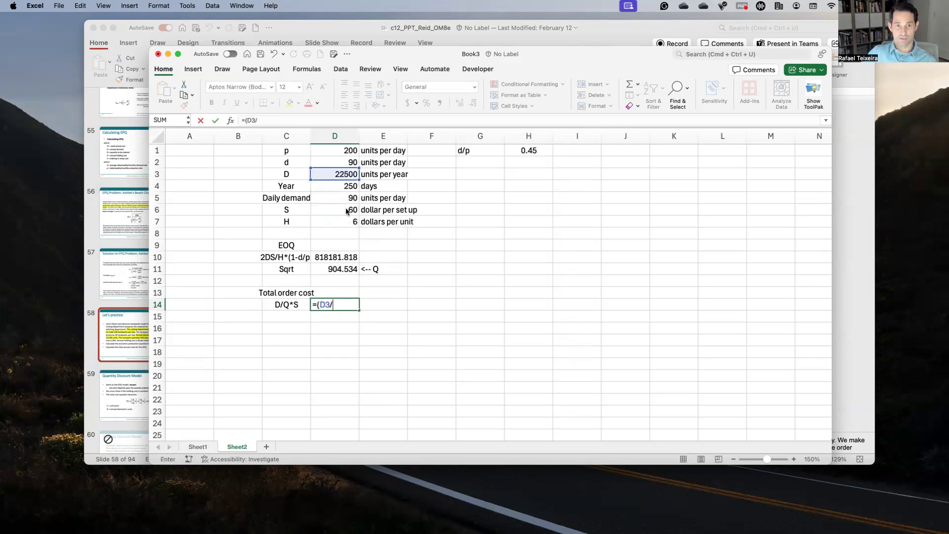
{"action": "left_click", "coordinate": [341, 269]}
{"action": "type", "text": ")*"}
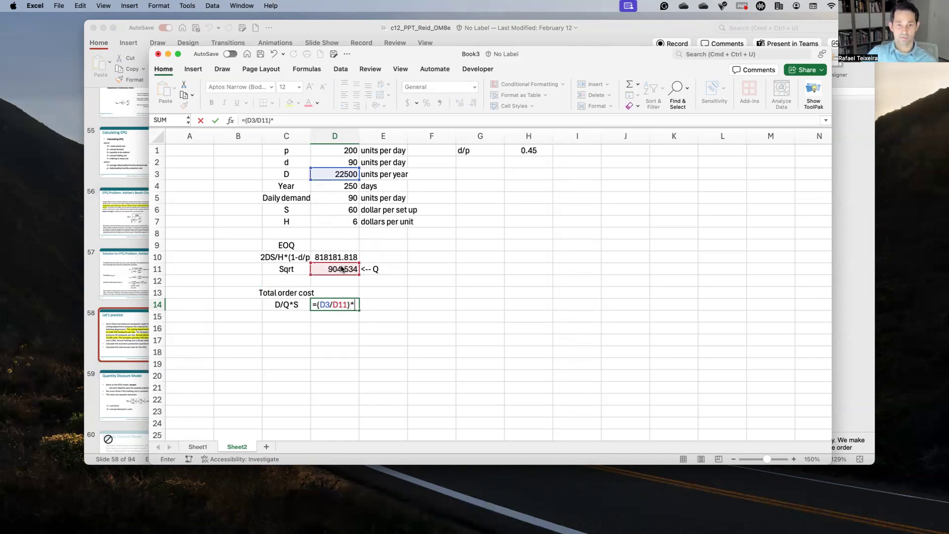
{"action": "left_click", "coordinate": [335, 213]}
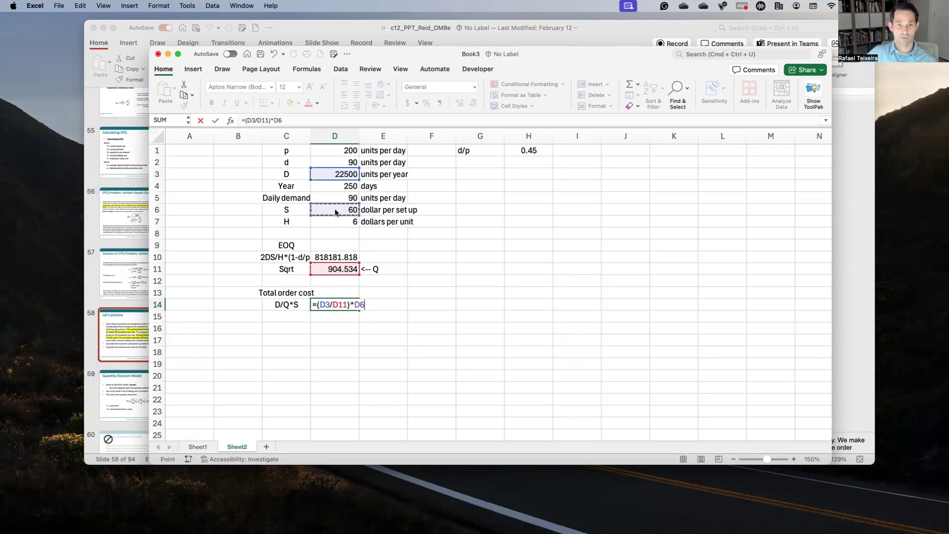
{"action": "key", "text": "Return"}
Step: Reduce the order cost in D14 to two decimal places
{"action": "key", "text": "Up"}
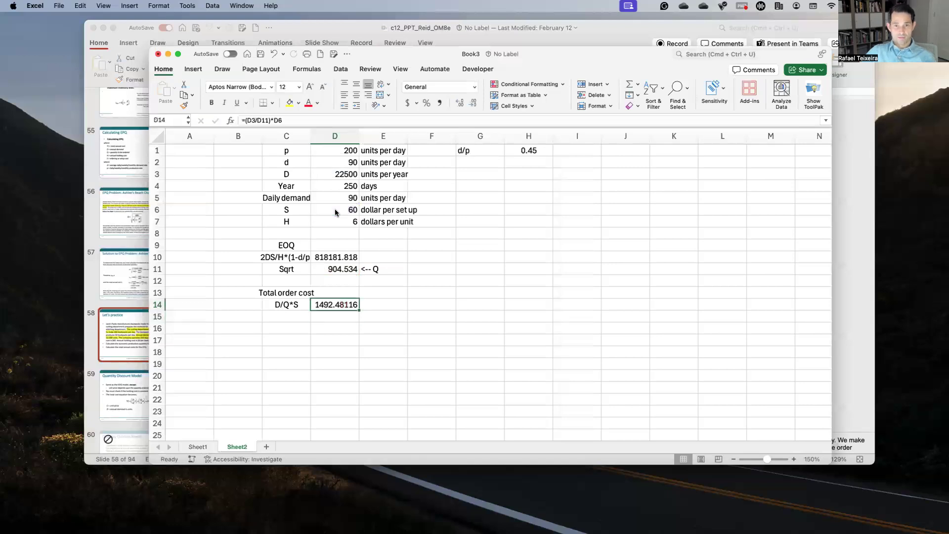
{"action": "left_click", "coordinate": [473, 104]}
{"action": "left_click", "coordinate": [473, 104]}
{"action": "left_click", "coordinate": [473, 105]}
Step: Enter the label "Total holding cost" in C16
{"action": "key", "text": "Down"}
{"action": "key", "text": "Down"}
{"action": "key", "text": "Left"}
{"action": "type", "text": "Total"}
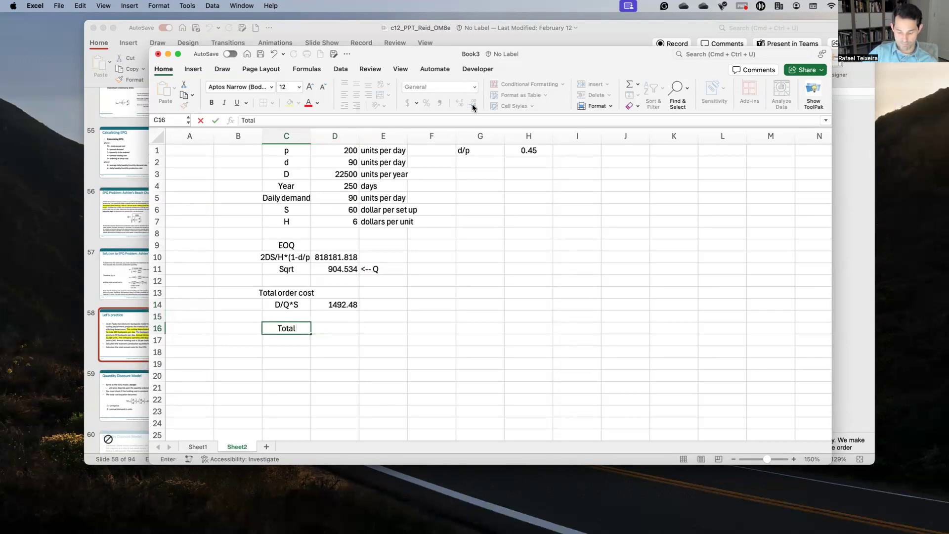
{"action": "type", "text": " holding cost"}
{"action": "key", "text": "Return"}
Step: Label C17 "Imax" and select D17 beside it
{"action": "type", "text": "I"}
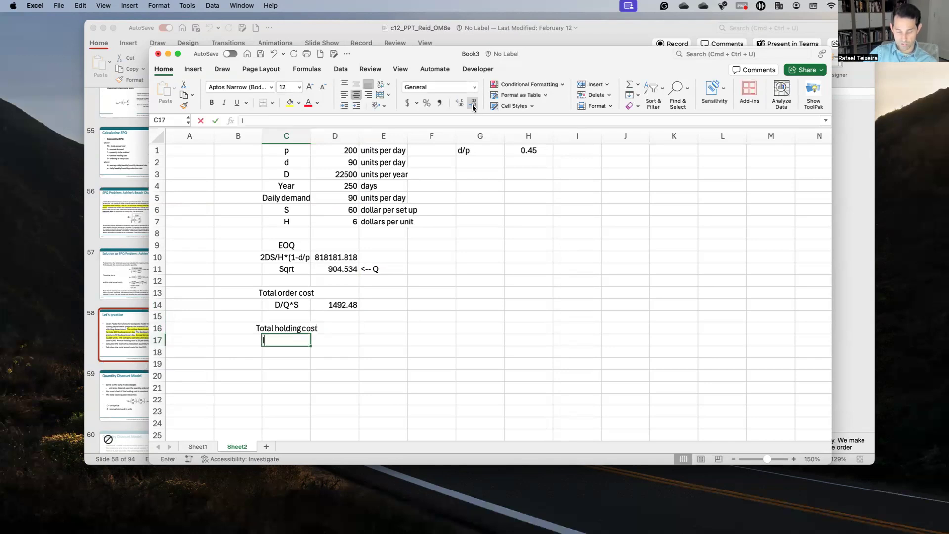
{"action": "type", "text": "mad"}
{"action": "key", "text": "Tab"}
{"action": "key", "text": "Left"}
{"action": "type", "text": "Imax"}
{"action": "key", "text": "Return"}
{"action": "key", "text": "Up"}
{"action": "key", "text": "Right"}
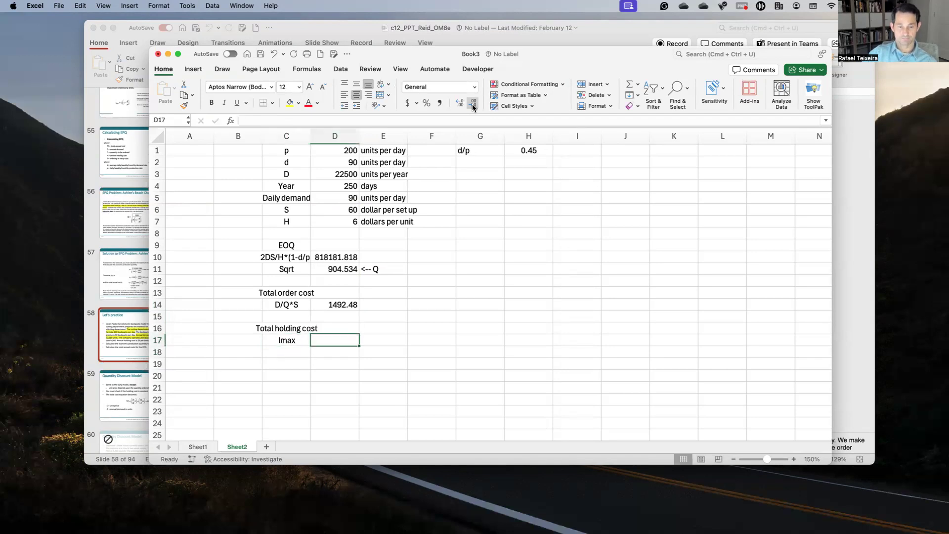
Step: Look up the Imax formula on the Calculating EPQ slide in PowerPoint and return to the Excel sheet
{"action": "key", "text": "ctrl+Up"}
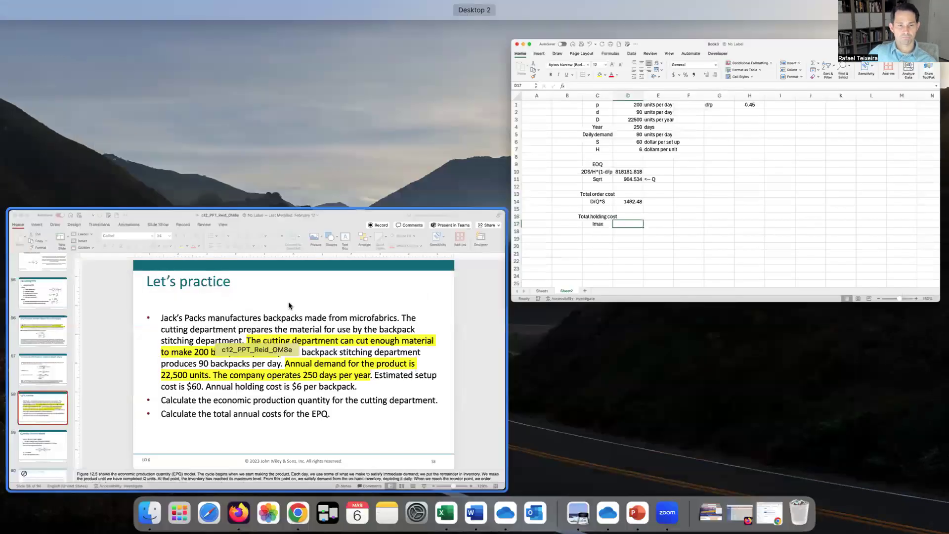
{"action": "left_click", "coordinate": [212, 265]}
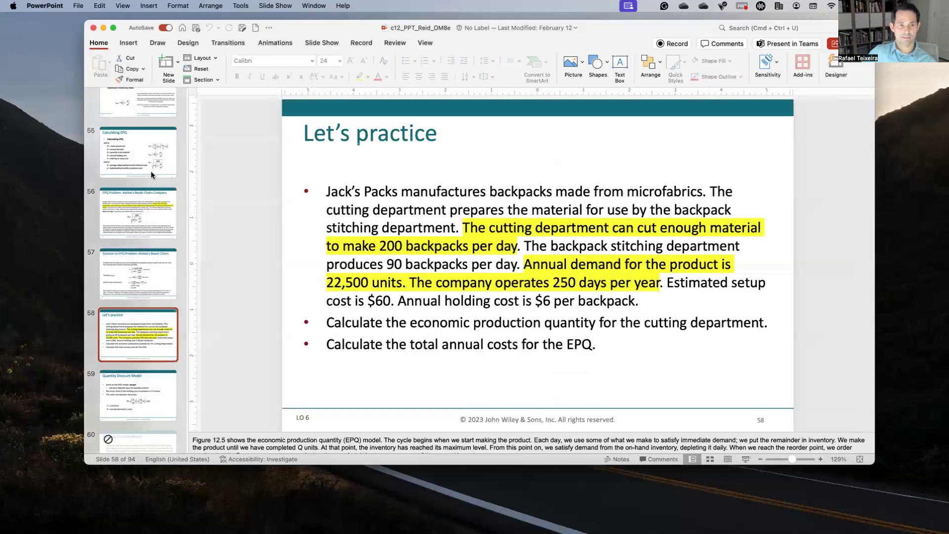
{"action": "left_click", "coordinate": [150, 171]}
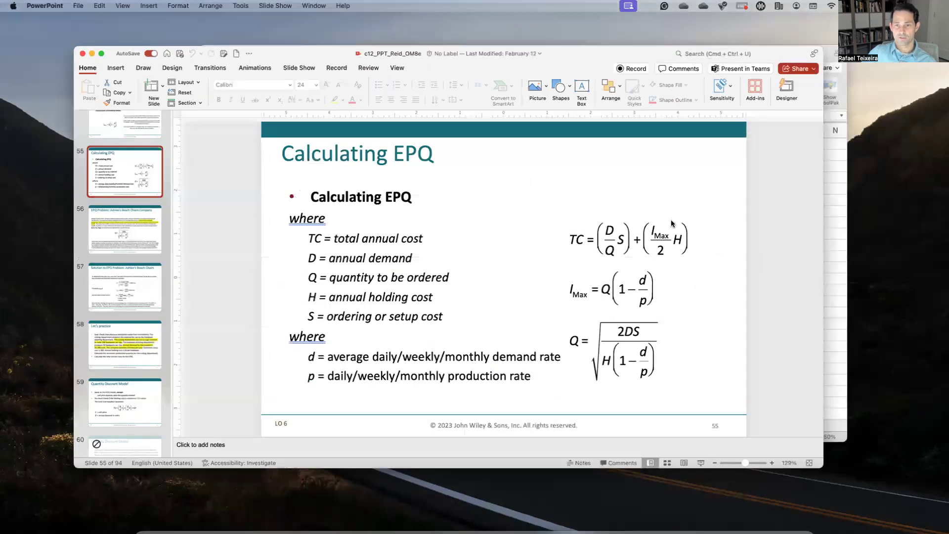
{"action": "key", "text": "ctrl+Up"}
{"action": "left_click", "coordinate": [569, 262]}
Step: Calculate the maximum inventory in D17 with =D11*(1-(D2/D1))
{"action": "type", "text": "="}
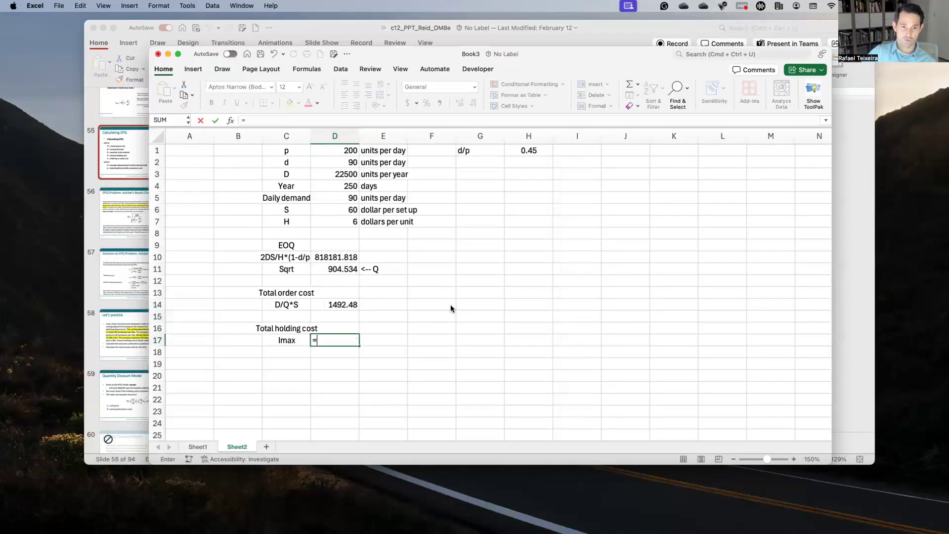
{"action": "left_click", "coordinate": [349, 270]}
{"action": "type", "text": "*(1-("}
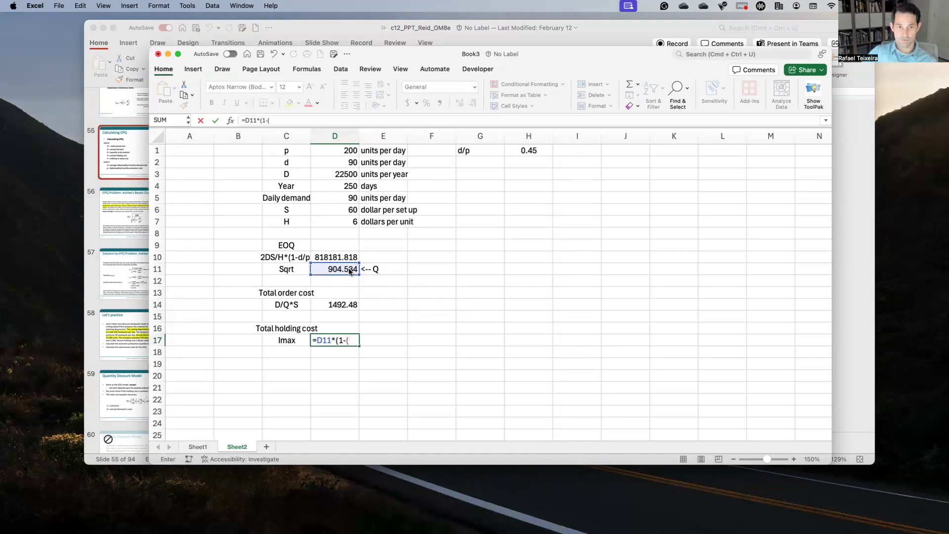
{"action": "left_click", "coordinate": [322, 166]}
{"action": "type", "text": "/"}
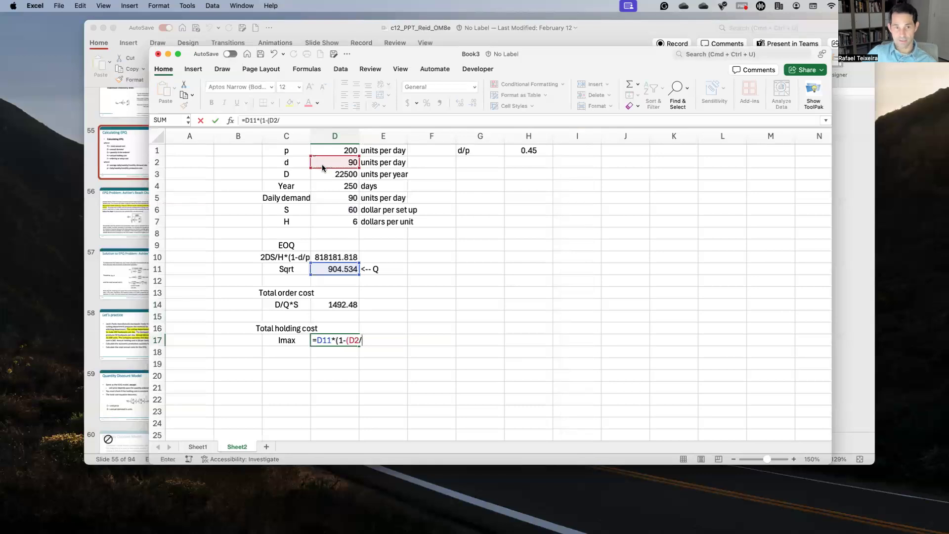
{"action": "left_click", "coordinate": [324, 151]}
{"action": "type", "text": ")"}
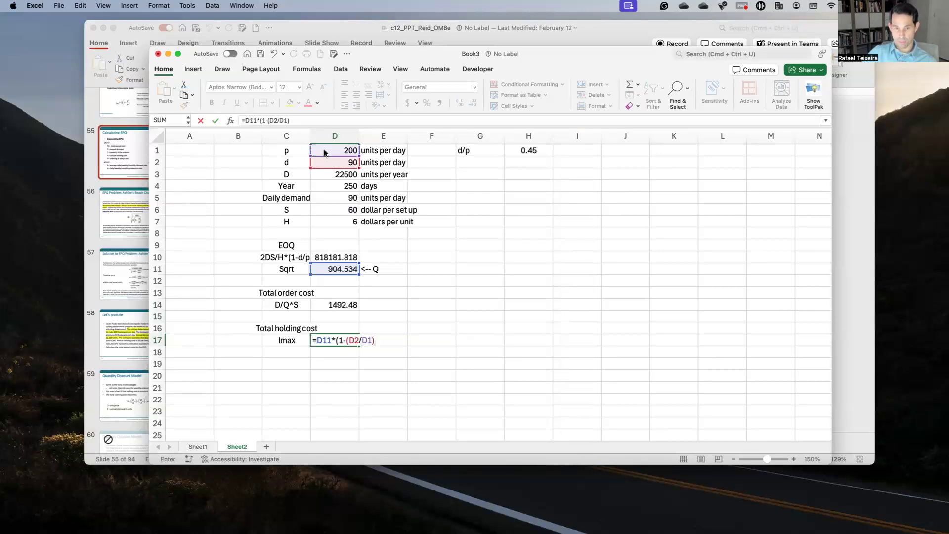
{"action": "type", "text": ")"}
{"action": "key", "text": "Return"}
Step: Reduce the Imax value in D17 to two decimal places
{"action": "key", "text": "Up"}
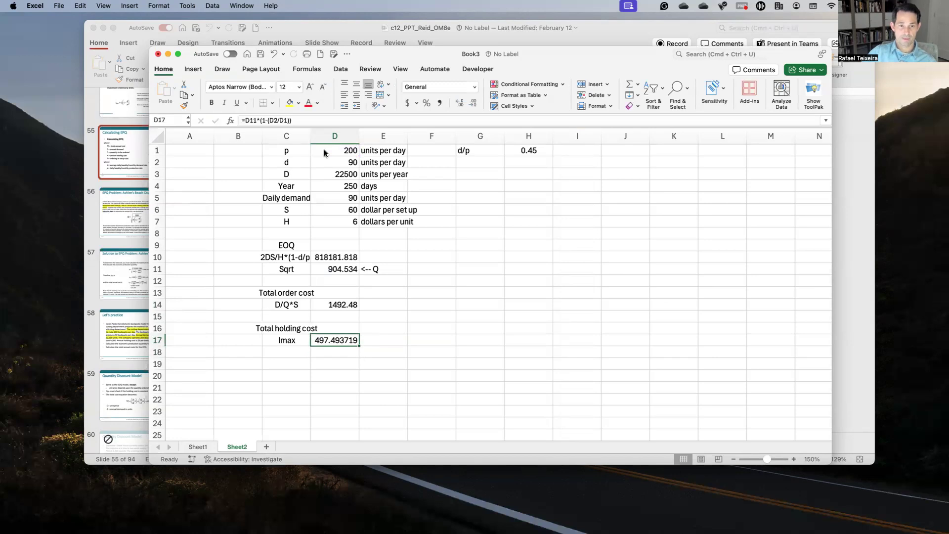
{"action": "left_click", "coordinate": [474, 103]}
{"action": "left_click", "coordinate": [473, 103]}
{"action": "left_click", "coordinate": [473, 103]}
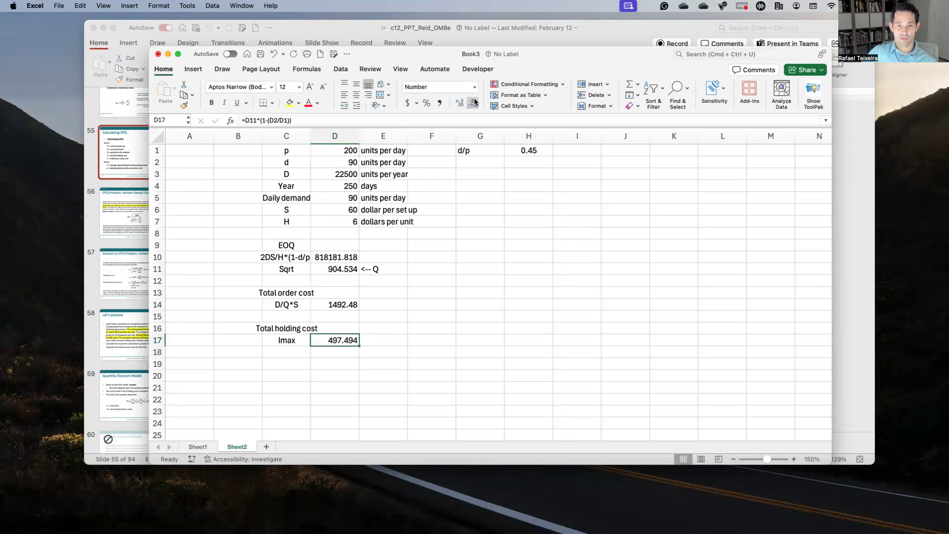
{"action": "left_click", "coordinate": [475, 103]}
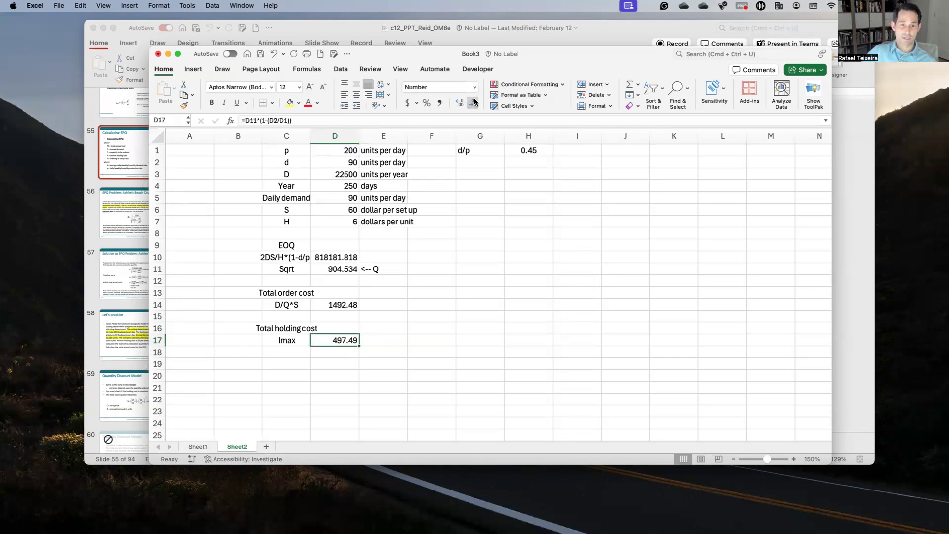
Step: Check the holding cost term on the Calculating EPQ slide and enter the label "Imax/2*H" in C18
{"action": "key", "text": "Down"}
{"action": "key", "text": "Left"}
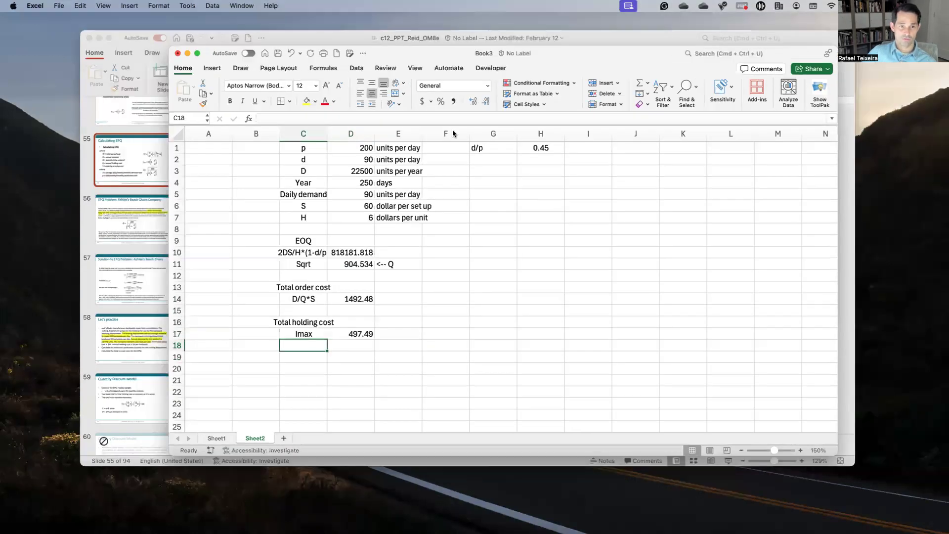
{"action": "key", "text": "ctrl+Up"}
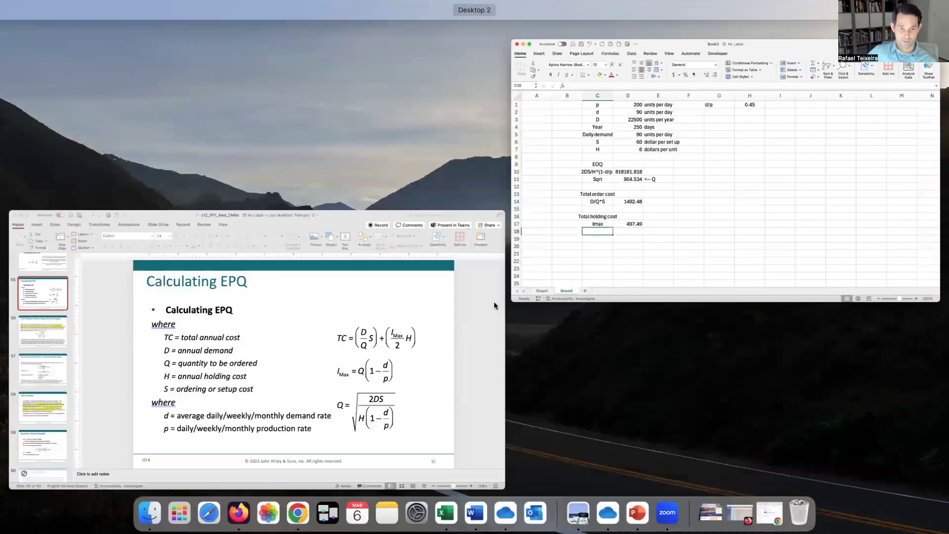
{"action": "key", "text": "ctrl+Up"}
{"action": "type", "text": "Imax/2"}
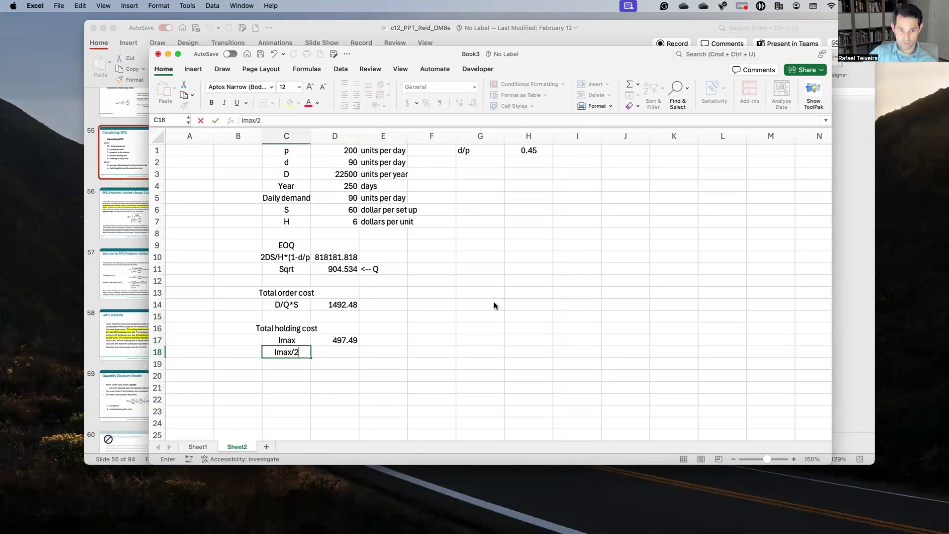
{"action": "type", "text": "*H"}
{"action": "key", "text": "Tab"}
Step: Calculate the total holding cost in D18 with =(D17/2)*D7
{"action": "type", "text": "=("}
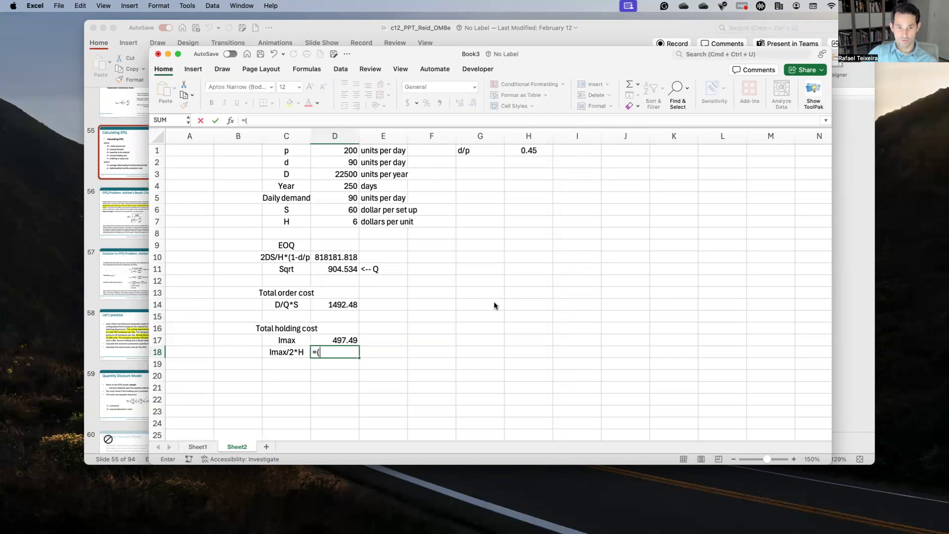
{"action": "type", "text": "D17/2)*"}
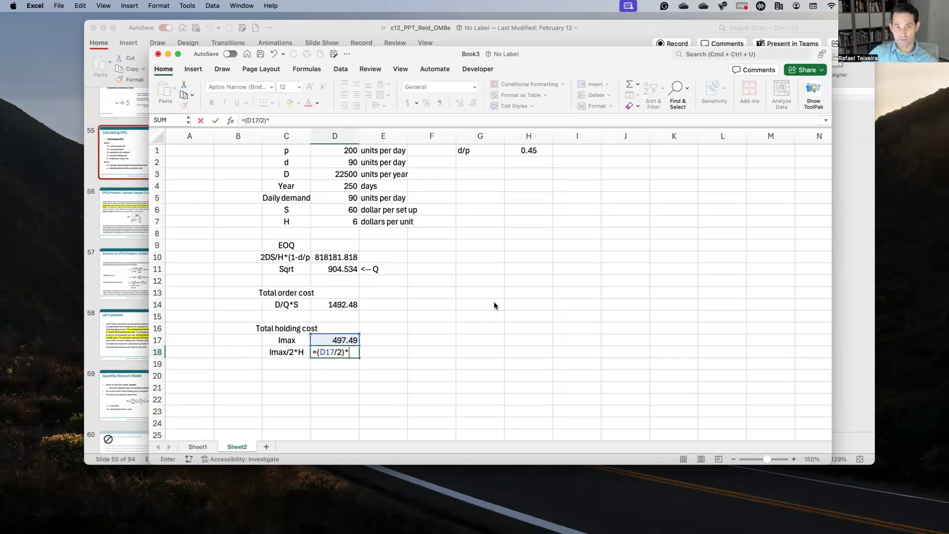
{"action": "left_click", "coordinate": [351, 224]}
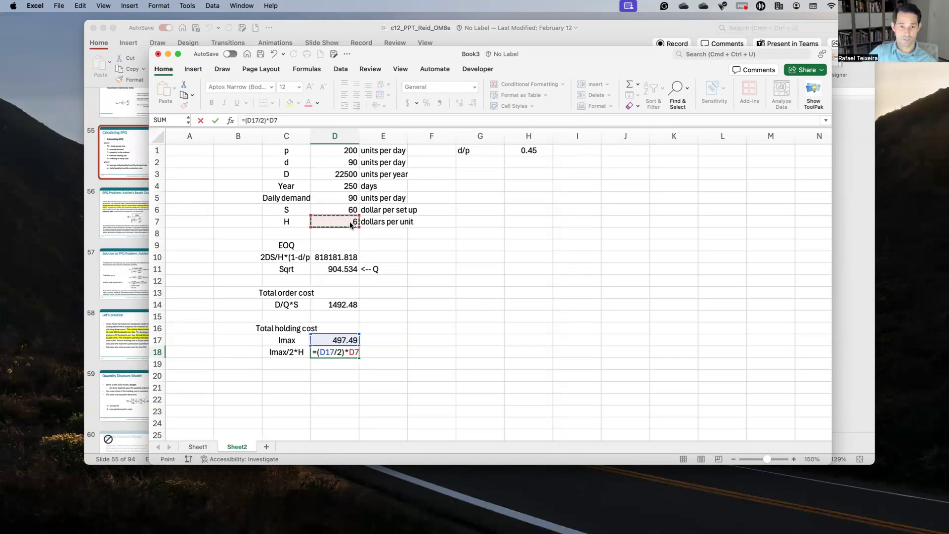
{"action": "key", "text": "Return"}
Step: Reduce the holding cost in D18 to two decimal places
{"action": "key", "text": "Up"}
{"action": "left_click", "coordinate": [473, 104]}
{"action": "left_click", "coordinate": [473, 104]}
{"action": "left_click", "coordinate": [473, 104]}
Step: Compare the total order cost in D14 with the total holding cost in D18
{"action": "left_click", "coordinate": [349, 306]}
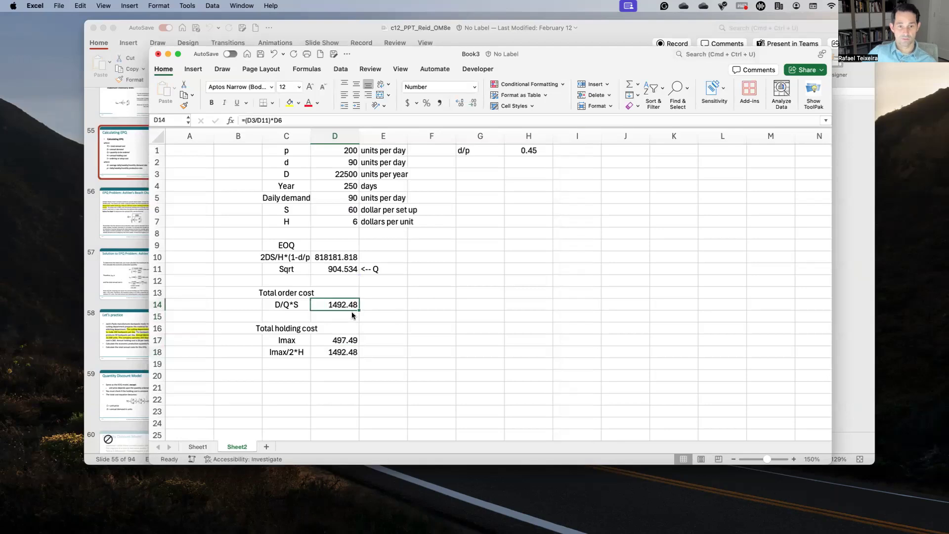
{"action": "left_click", "coordinate": [352, 354]}
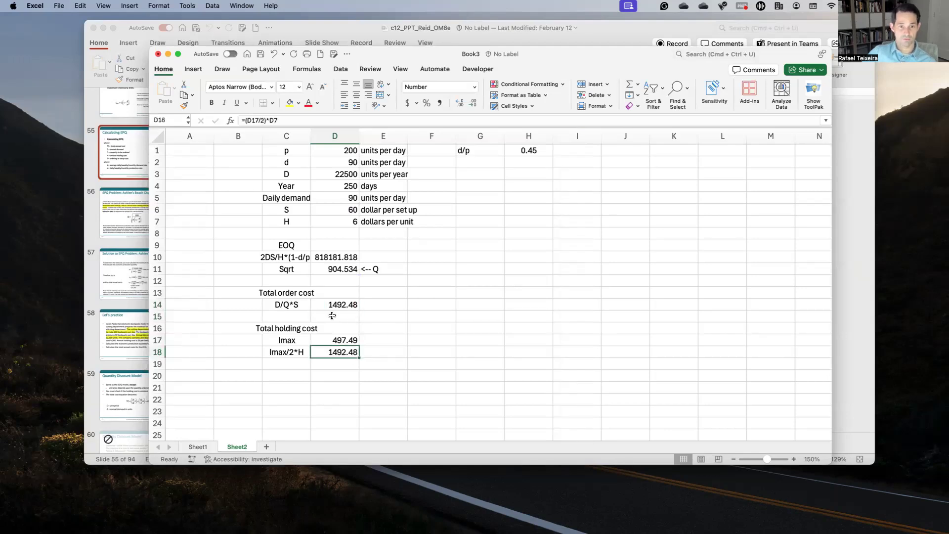
{"action": "left_click", "coordinate": [335, 306]}
{"action": "left_click", "coordinate": [342, 356], "text": "shift"}
{"action": "left_click", "coordinate": [342, 353]}
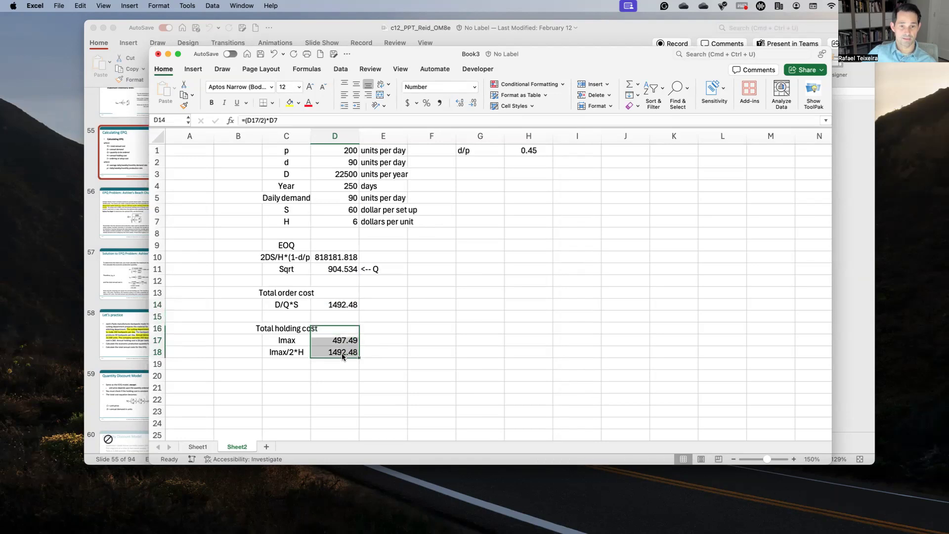
Step: Enter the label "Total annual cost (no purchasing cost)" in C20
{"action": "left_click", "coordinate": [301, 378]}
{"action": "type", "text": "Total annua"}
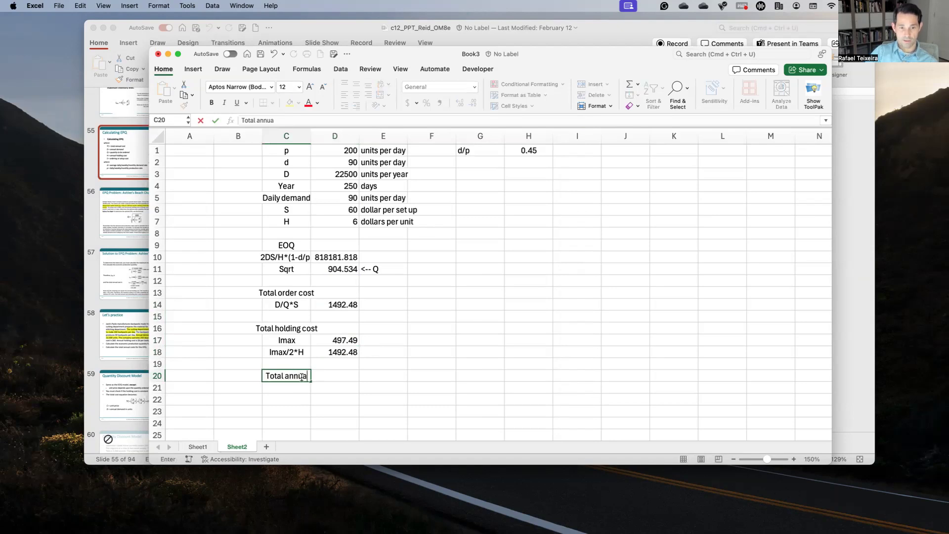
{"action": "type", "text": "l cost (no"}
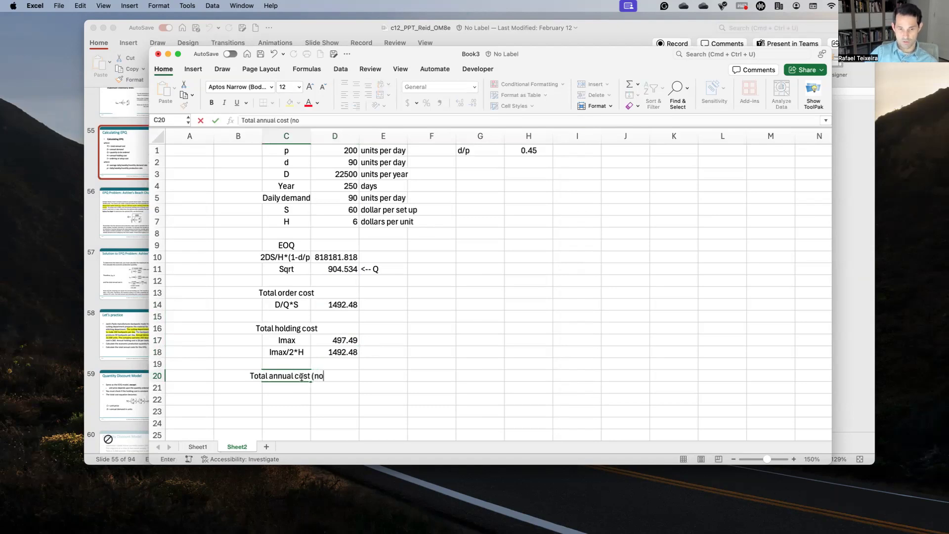
{"action": "type", "text": " purchasing cost)"}
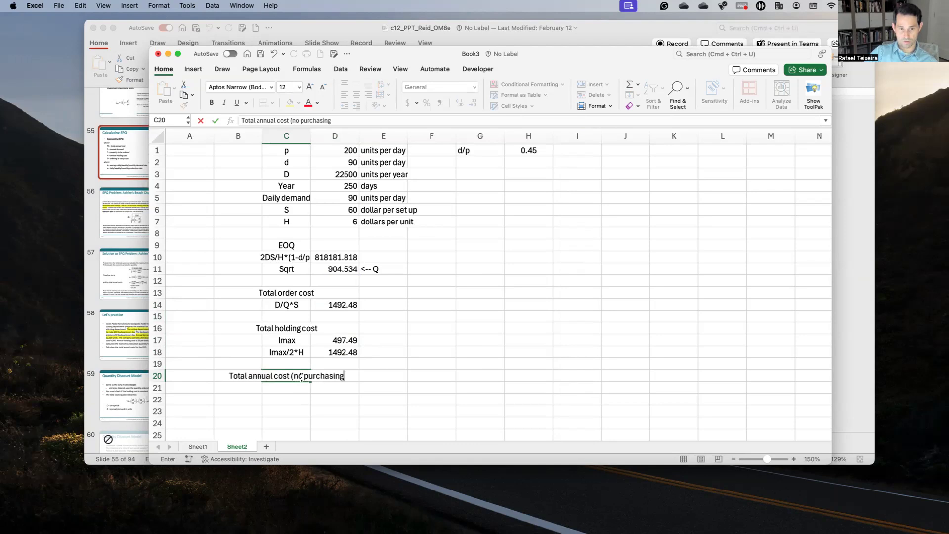
{"action": "key", "text": "Return"}
Step: Calculate the total annual cost in D21 by adding the order and holding costs with =D14+D18
{"action": "key", "text": "Right"}
{"action": "type", "text": "="}
{"action": "key", "text": "Up"}
{"action": "key", "text": "Up"}
{"action": "key", "text": "Up"}
{"action": "key", "text": "Up"}
{"action": "key", "text": "Up"}
{"action": "key", "text": "Up"}
{"action": "key", "text": "Up"}
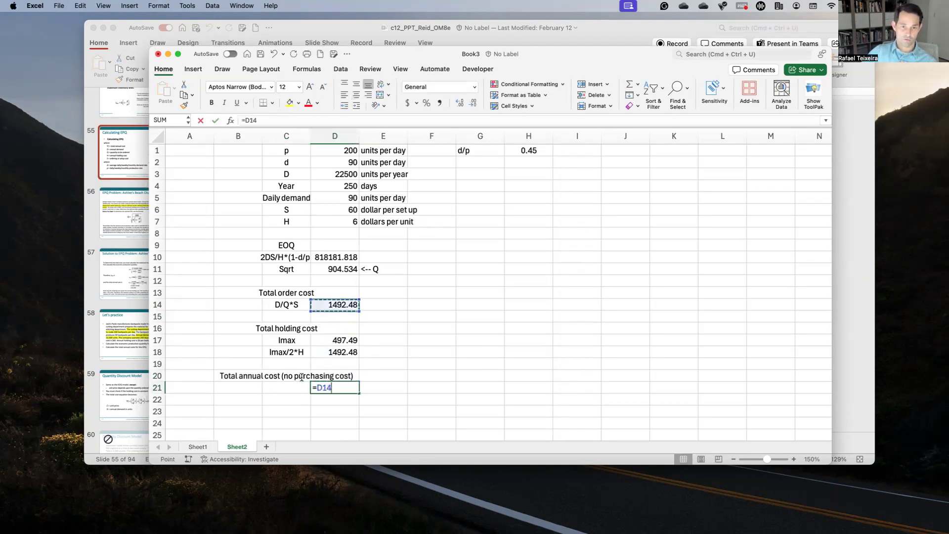
{"action": "type", "text": "+"}
{"action": "key", "text": "Up"}
{"action": "key", "text": "Up"}
{"action": "key", "text": "Up"}
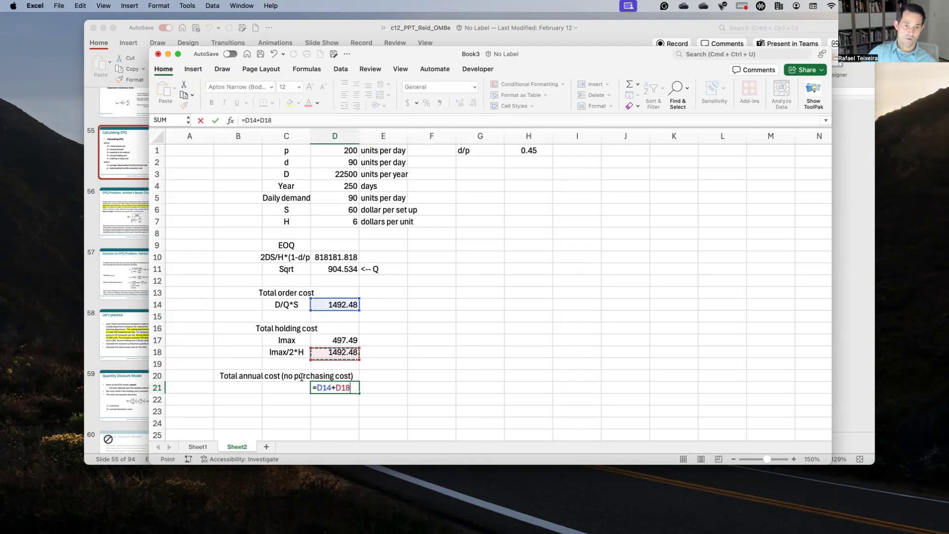
{"action": "key", "text": "Return"}
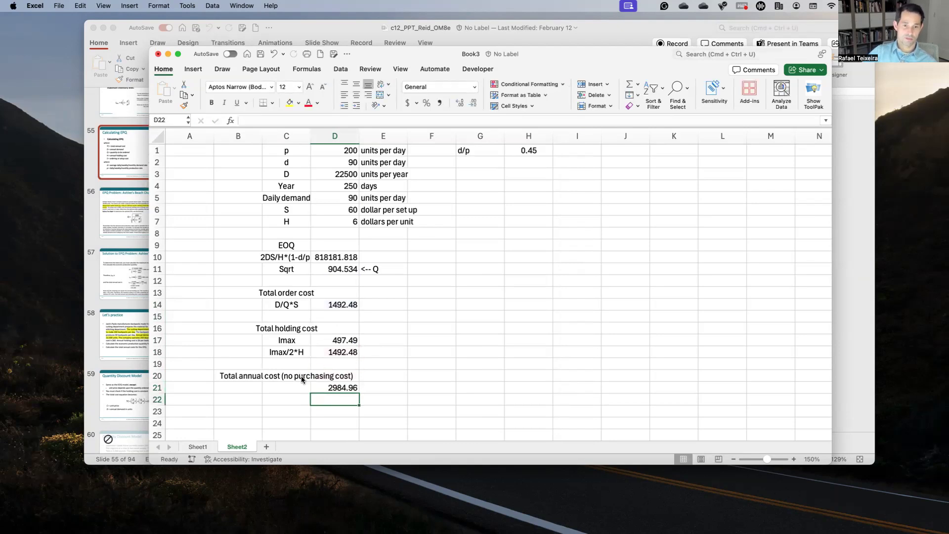
{"action": "key", "text": "Up"}
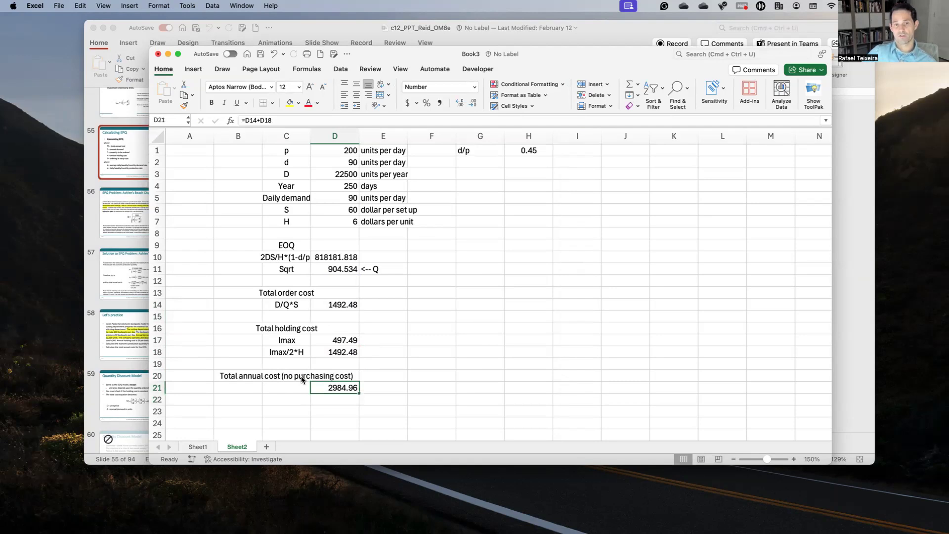
Step: Review the Jack's Packs questions on the Let's practice slide in PowerPoint, and return to the Excel workbook to check the answers
{"action": "key", "text": "ctrl+Up"}
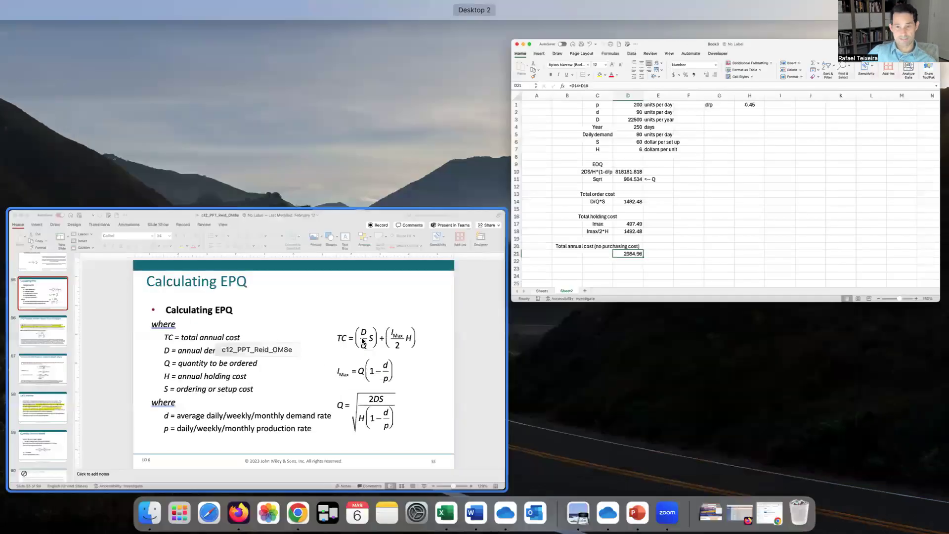
{"action": "left_click", "coordinate": [325, 342]}
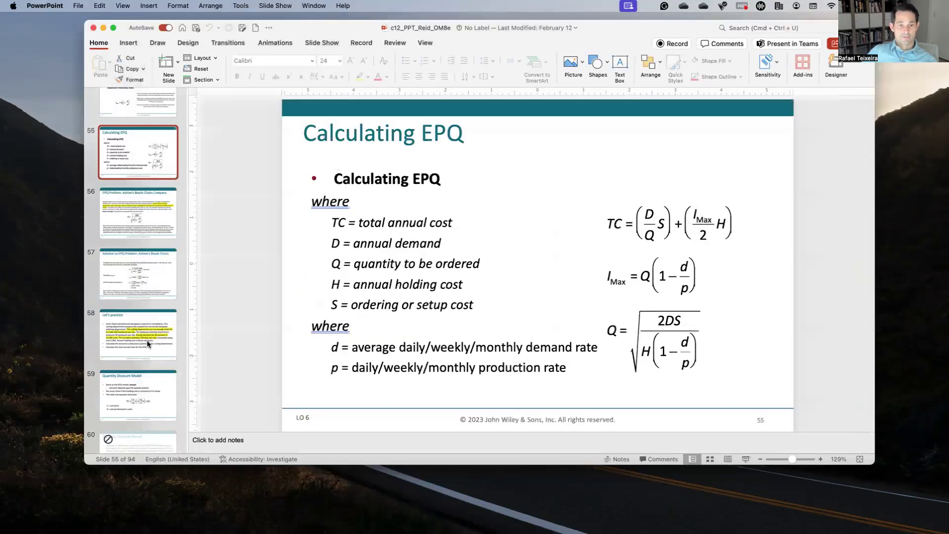
{"action": "left_click", "coordinate": [147, 340]}
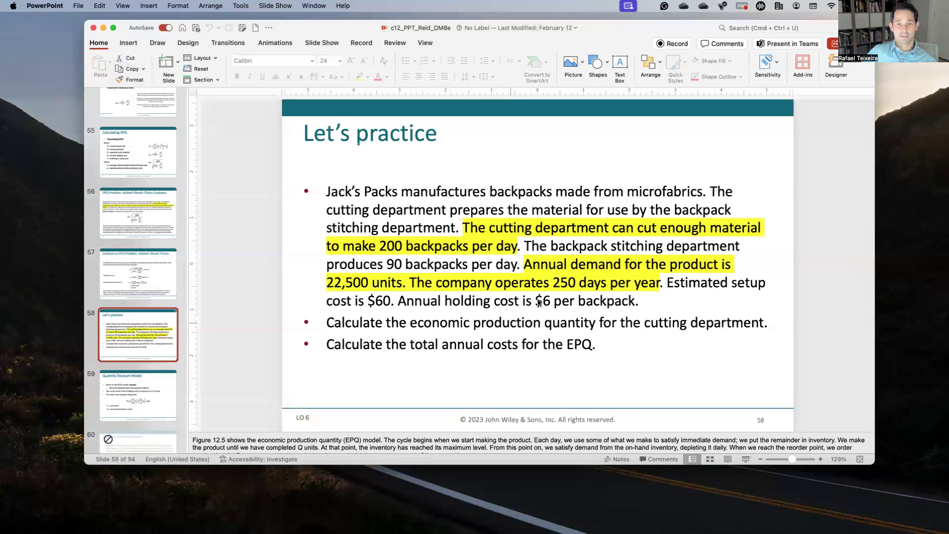
{"action": "key", "text": "ctrl+Up"}
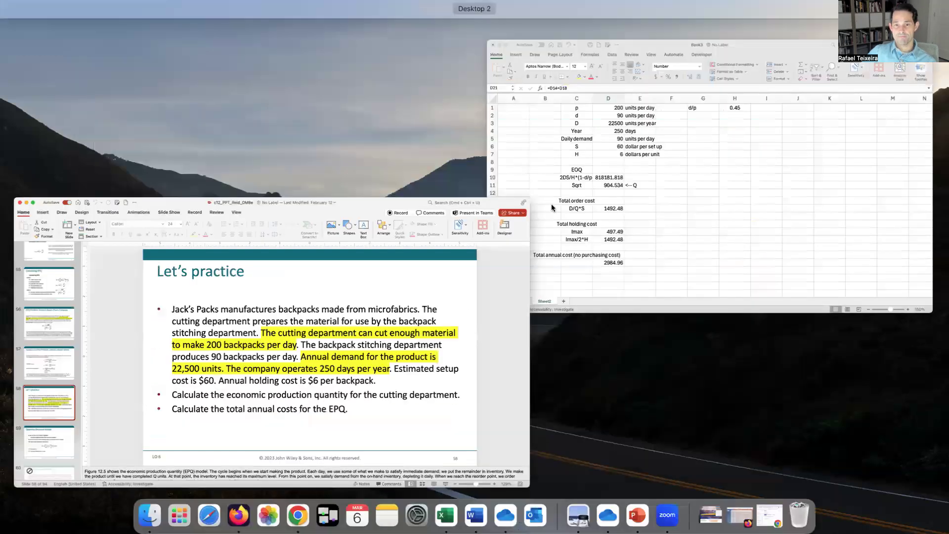
{"action": "left_click", "coordinate": [663, 180]}
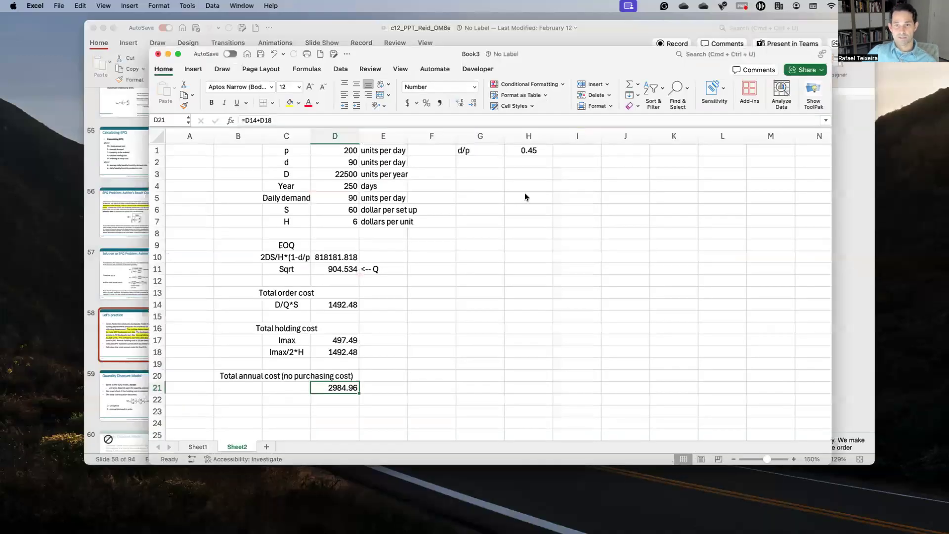
{"action": "left_click", "coordinate": [432, 352]}
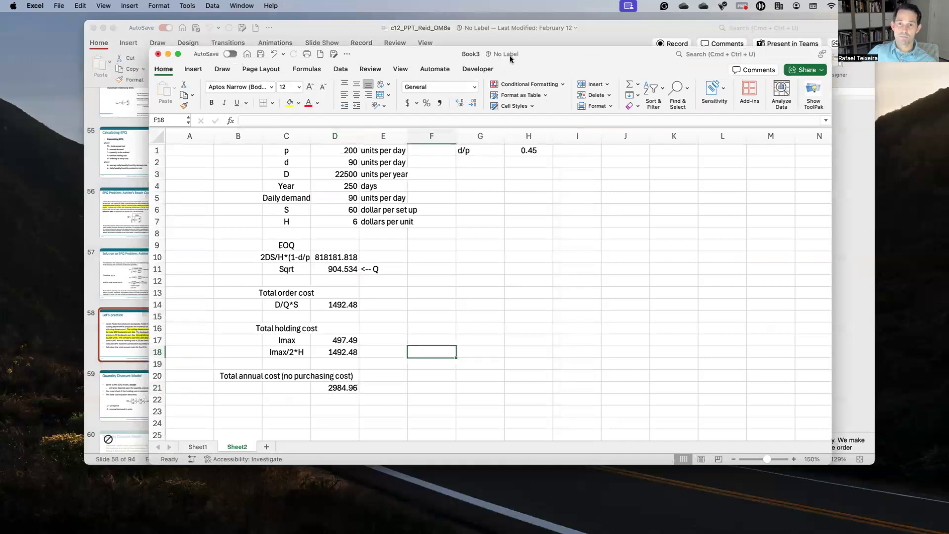